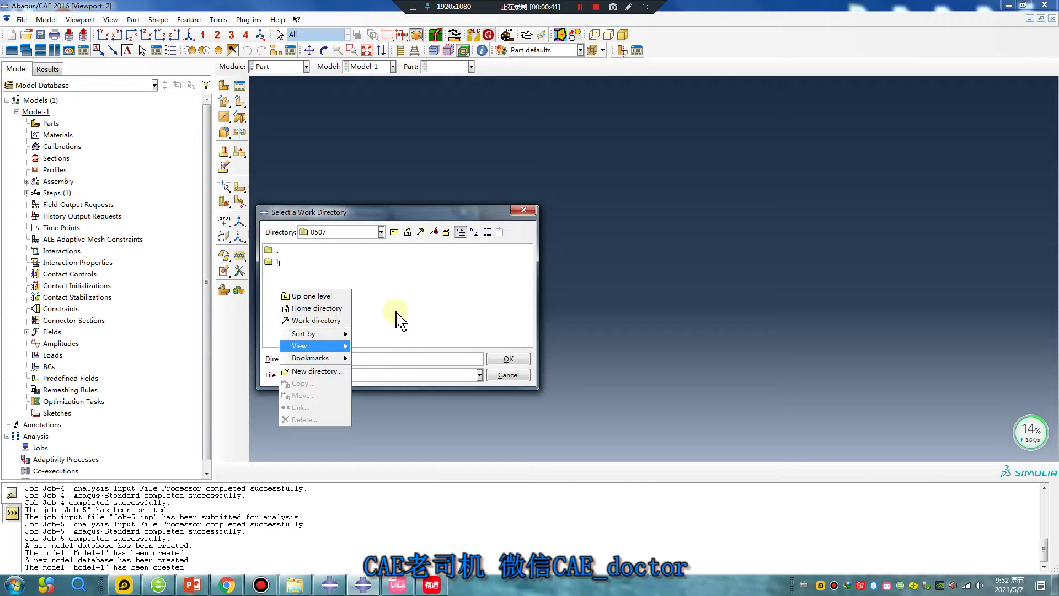
Step: Create a new directory named 2 inside D:\work\5\0507 and set it as the work directory
left_click(325, 371)
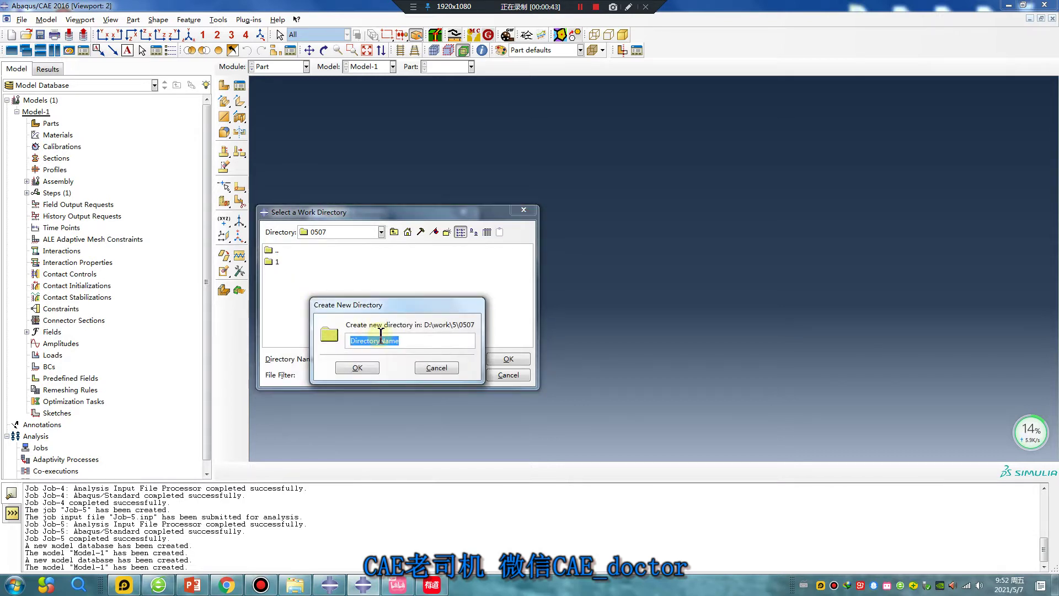
type("2")
key("Return")
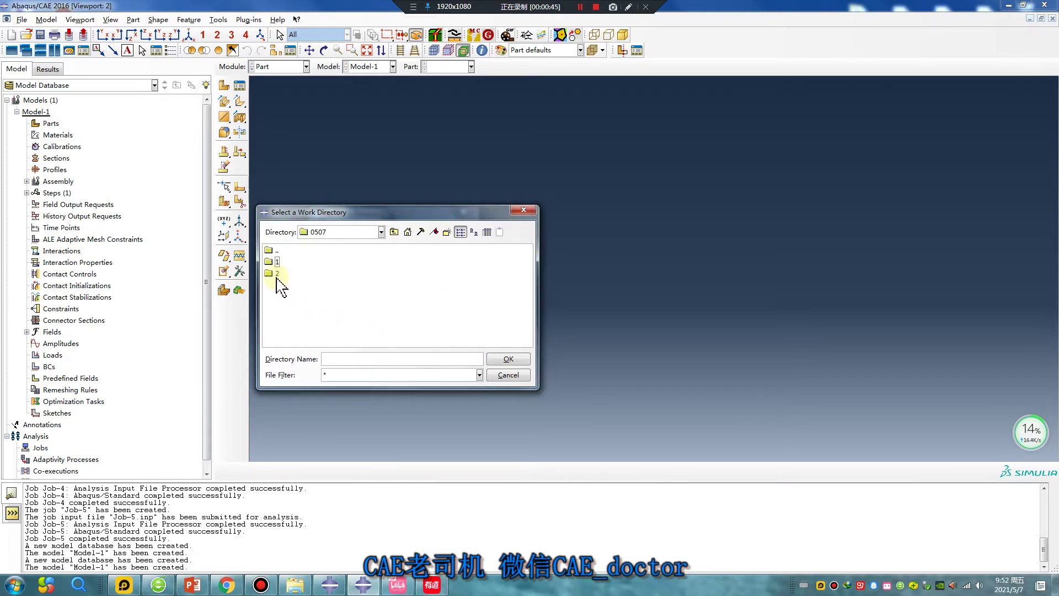
left_click(508, 359)
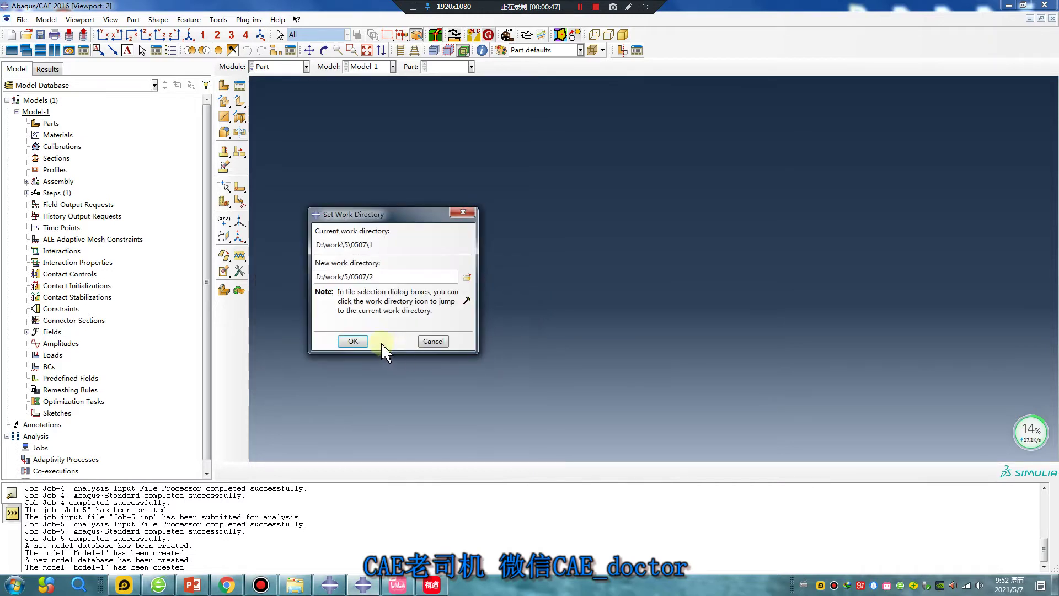
left_click(353, 350)
Step: Create a 2D planar deformable shell part from a 10 by 15 rectangle drawn up and rightward from the origin
left_click(225, 87)
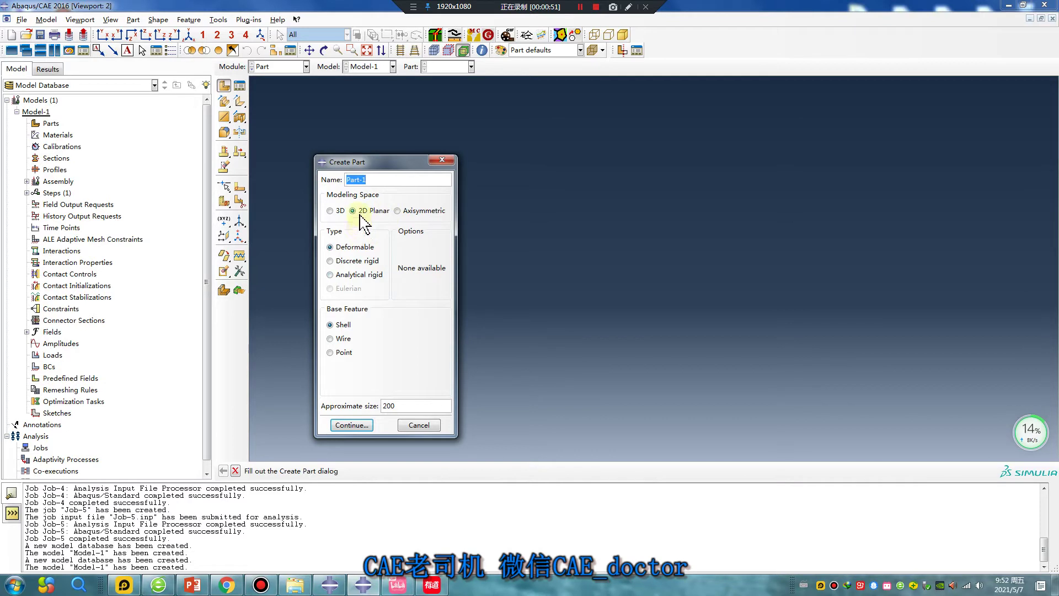
mouse_move(361, 221)
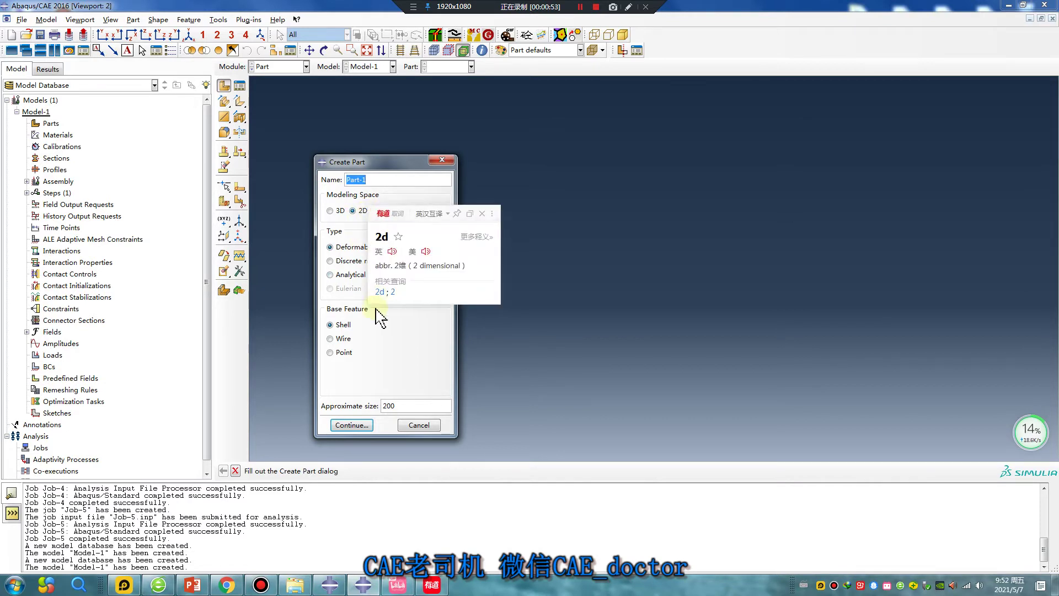
left_click(351, 425)
left_click(240, 103)
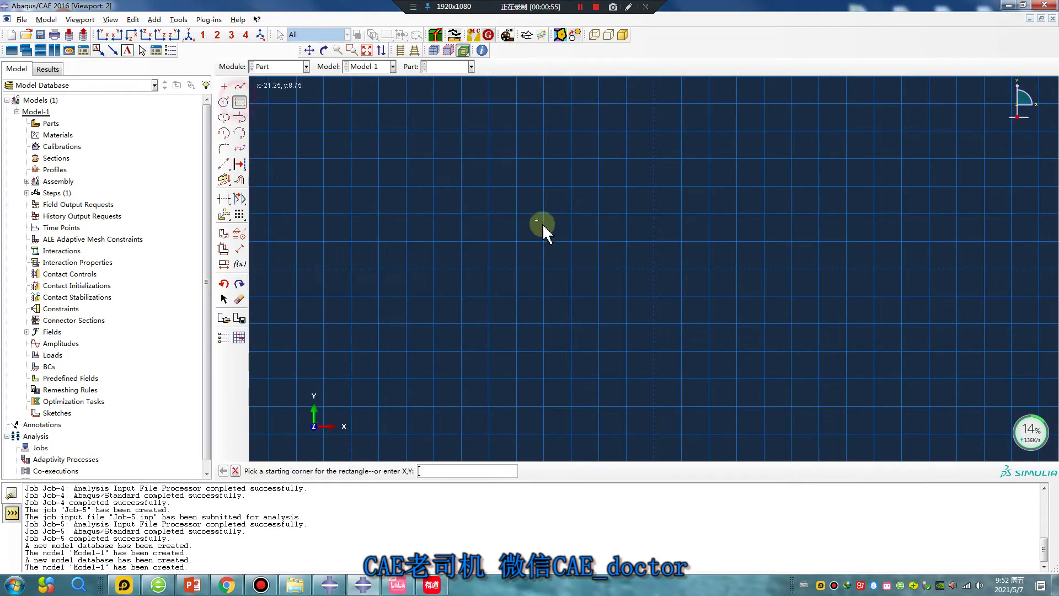
left_click(656, 266)
left_click(706, 189)
middle_click(498, 338)
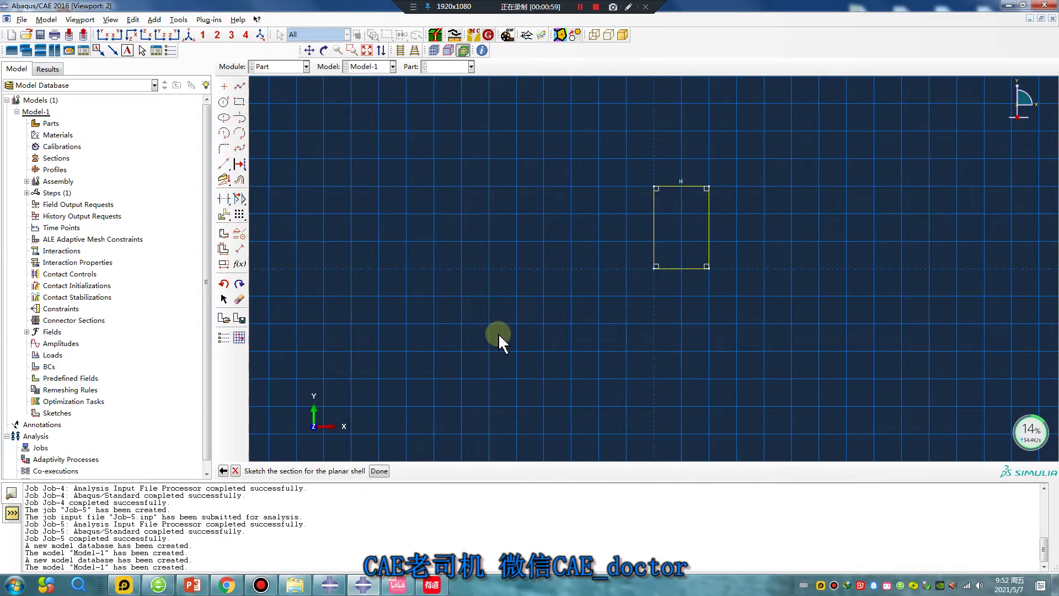
middle_click(499, 339)
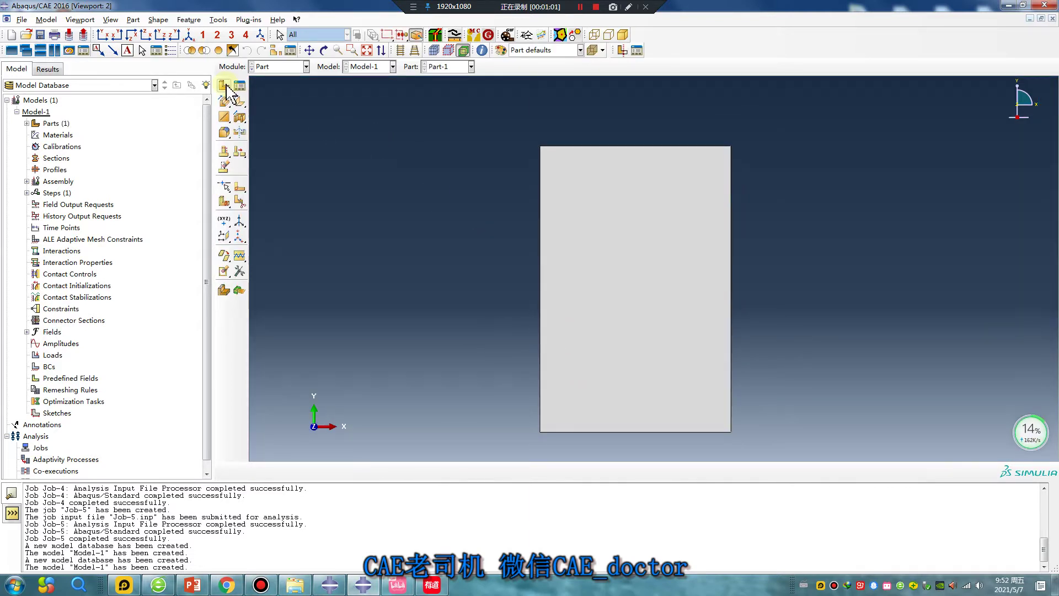
left_click(225, 86)
left_click(333, 261)
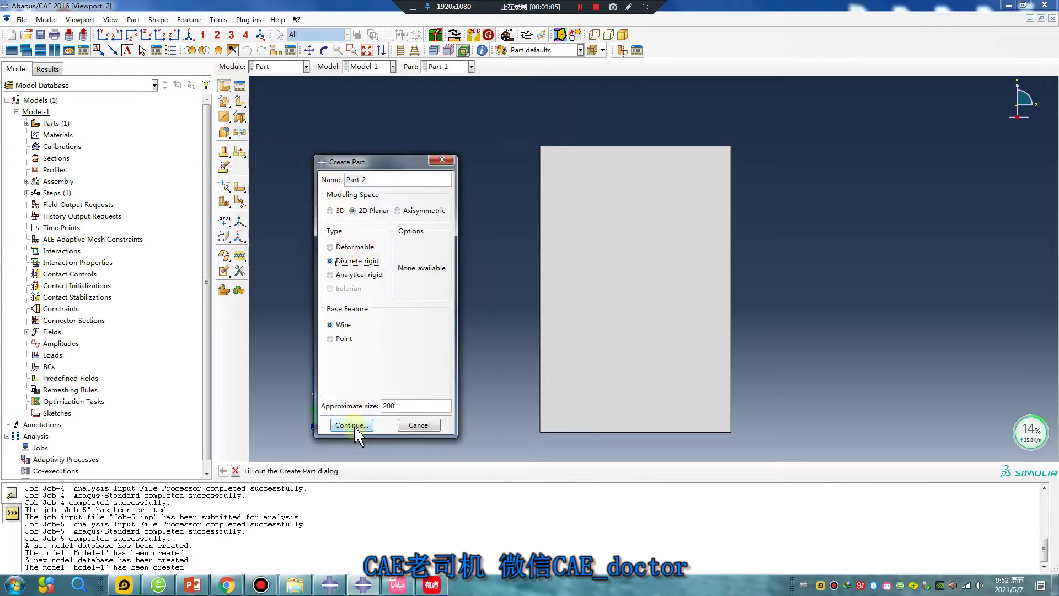
left_click(441, 161)
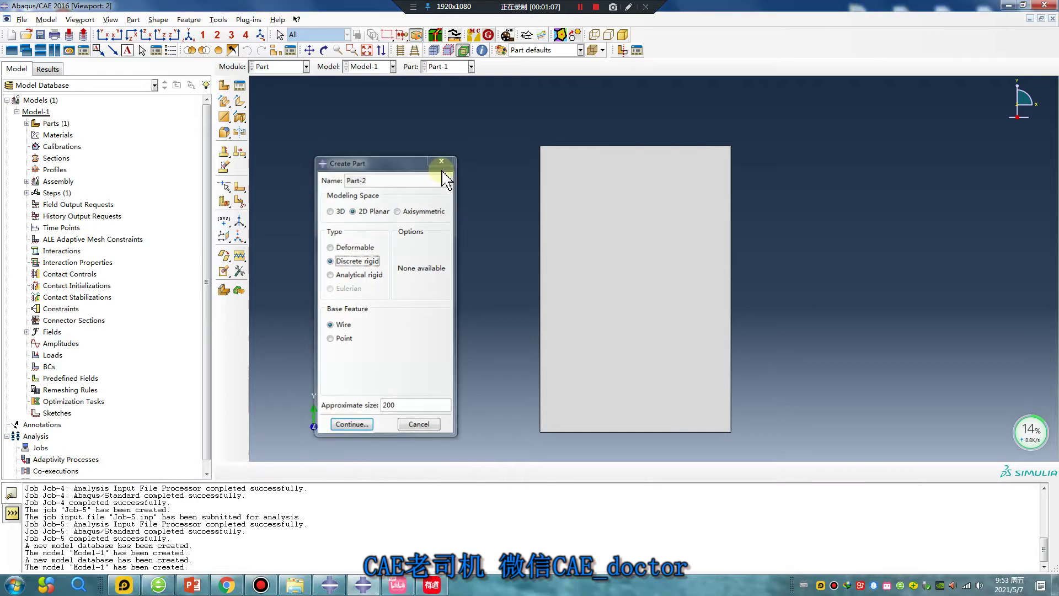
Step: Open the section sketch of Part-1's planar shell, save it as Sketch-1 and finish the sketch edit
left_click(26, 123)
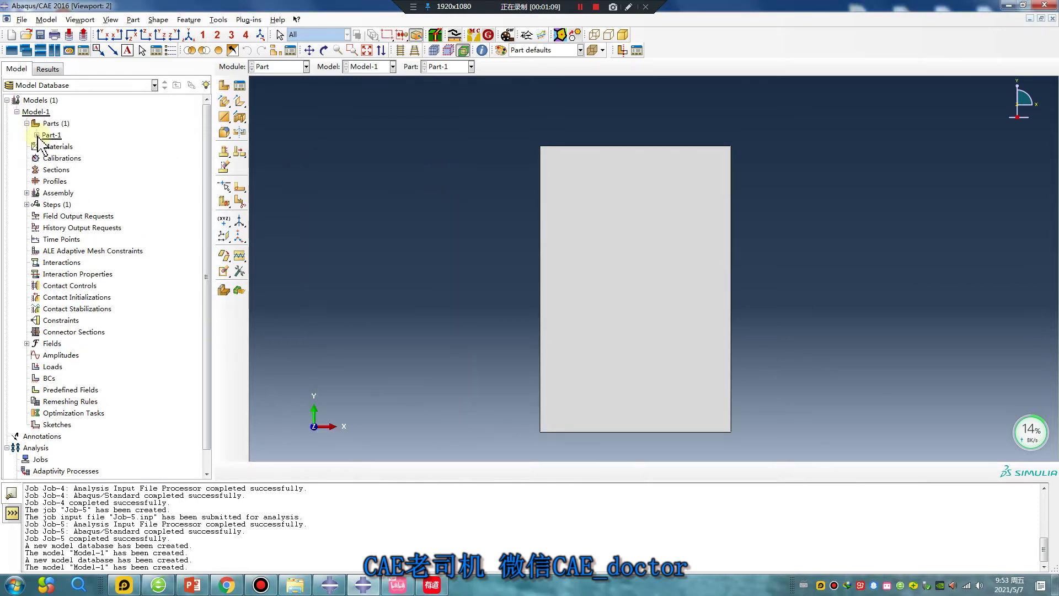
left_click(37, 134)
left_click(46, 146)
left_click(57, 159)
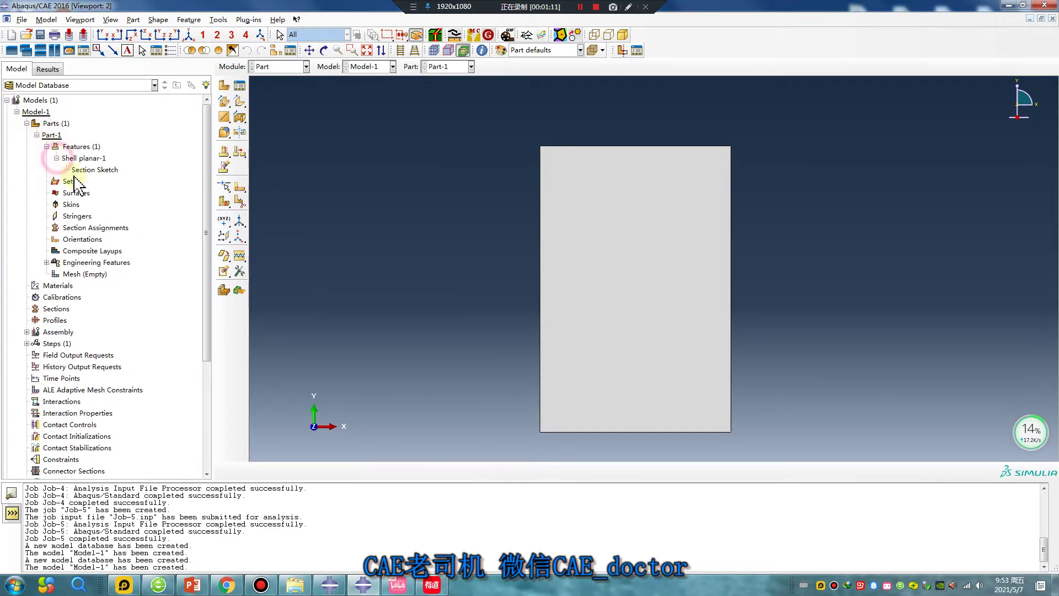
double_click(102, 170)
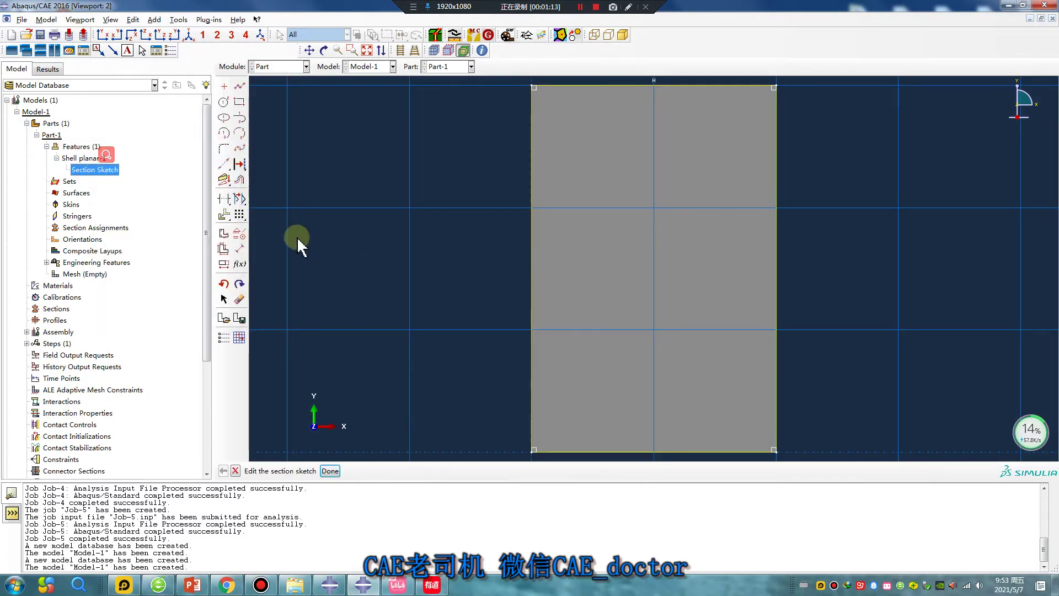
scroll(401, 270, "up", 1)
scroll(424, 279, "up", 1)
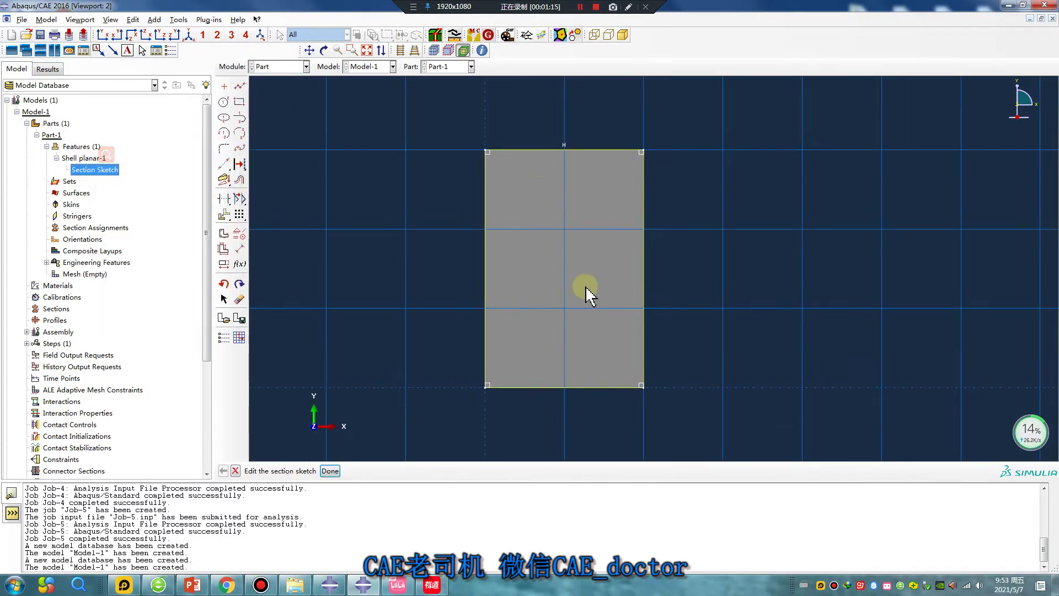
scroll(587, 291, "up", 1)
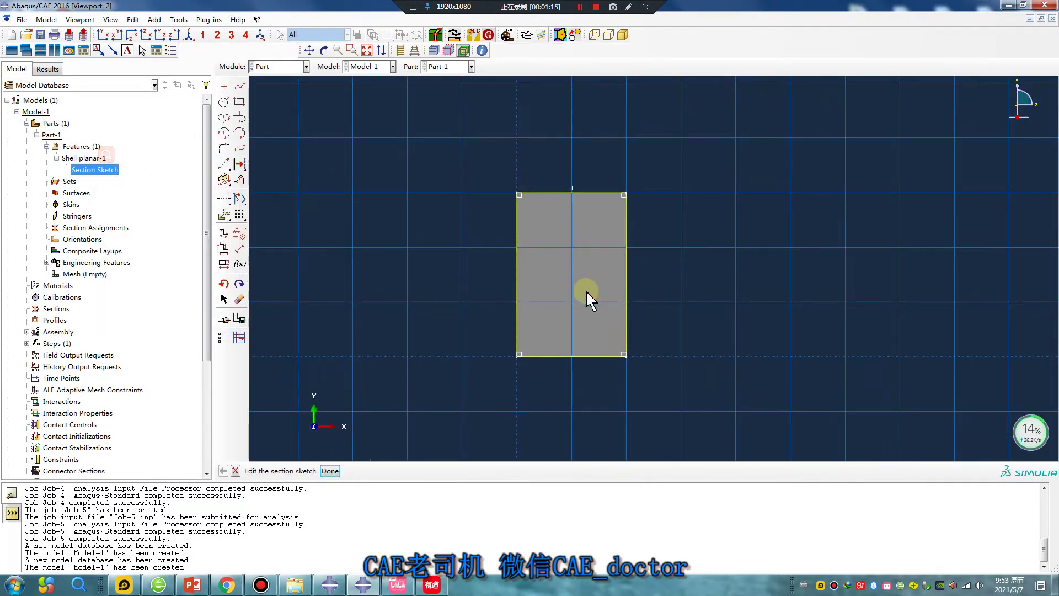
left_click(242, 319)
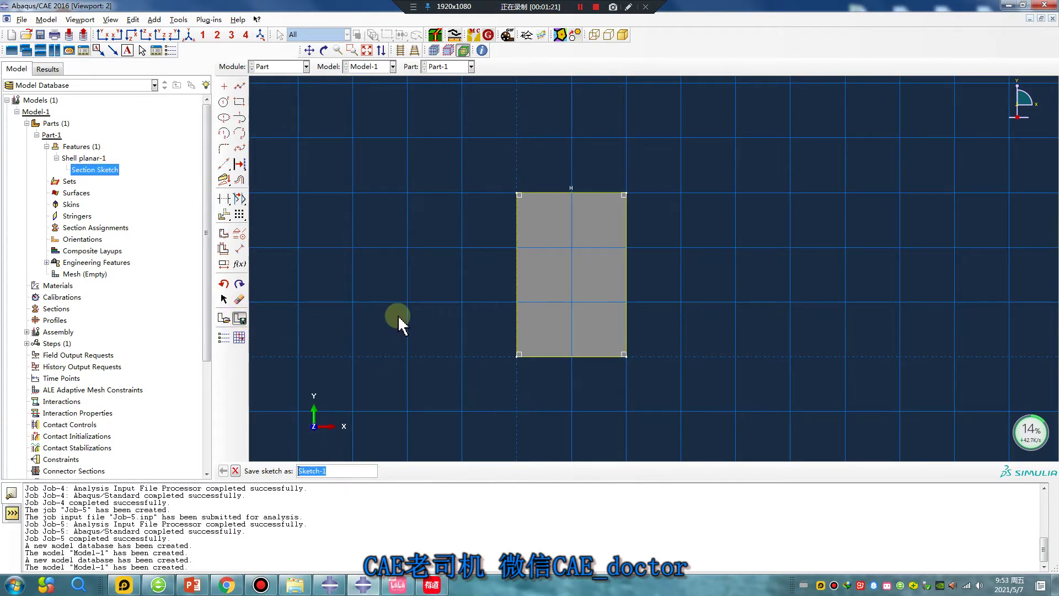
key("Return")
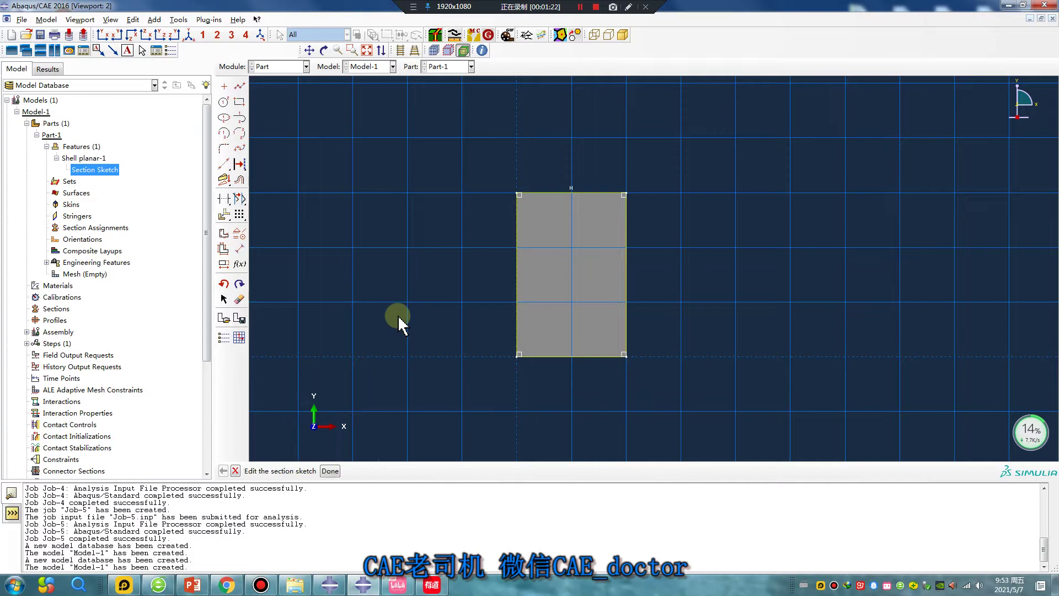
left_click(341, 470)
left_click(59, 132)
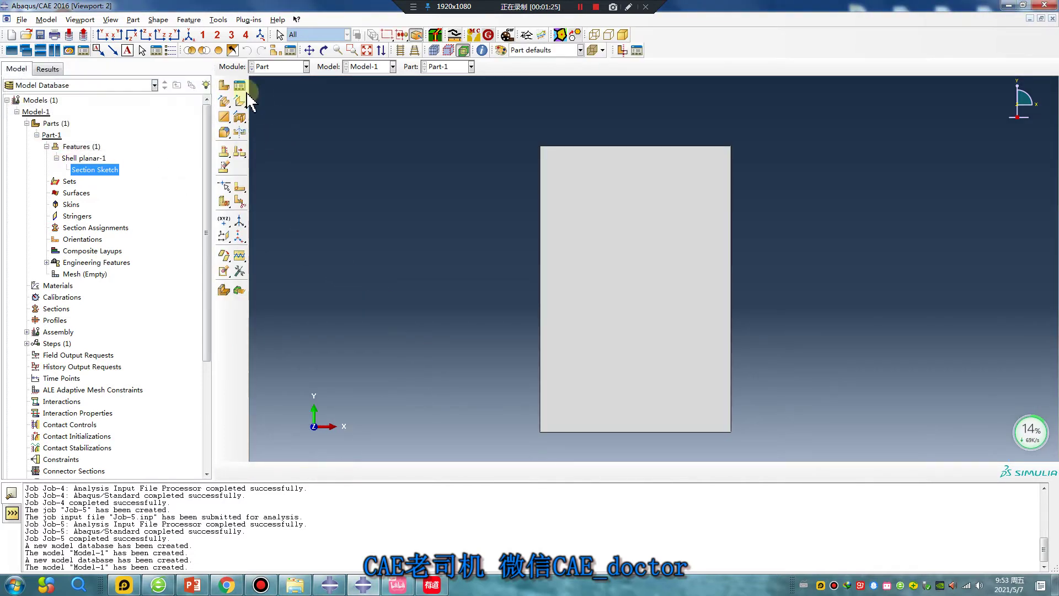
Step: Start a 2D planar discrete rigid wire part and insert the saved Sketch-1 into its section sketch
left_click(224, 86)
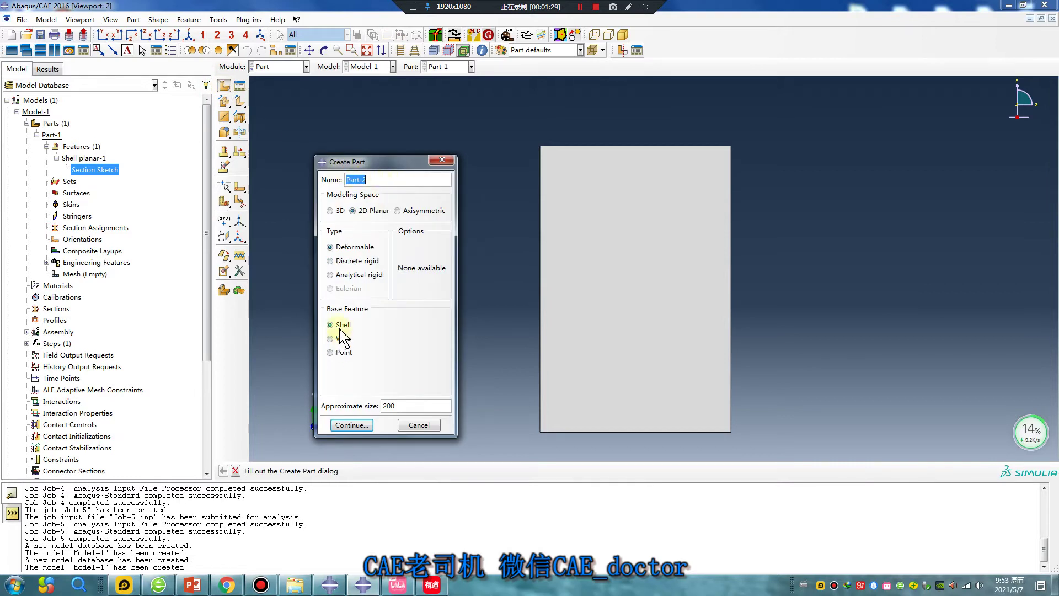
left_click(331, 261)
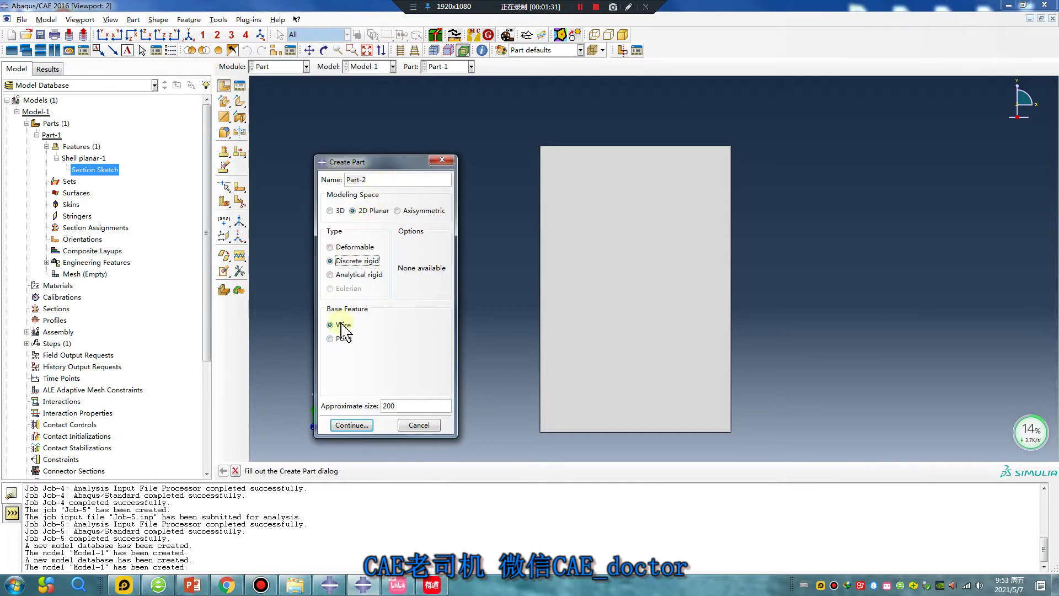
left_click(353, 425)
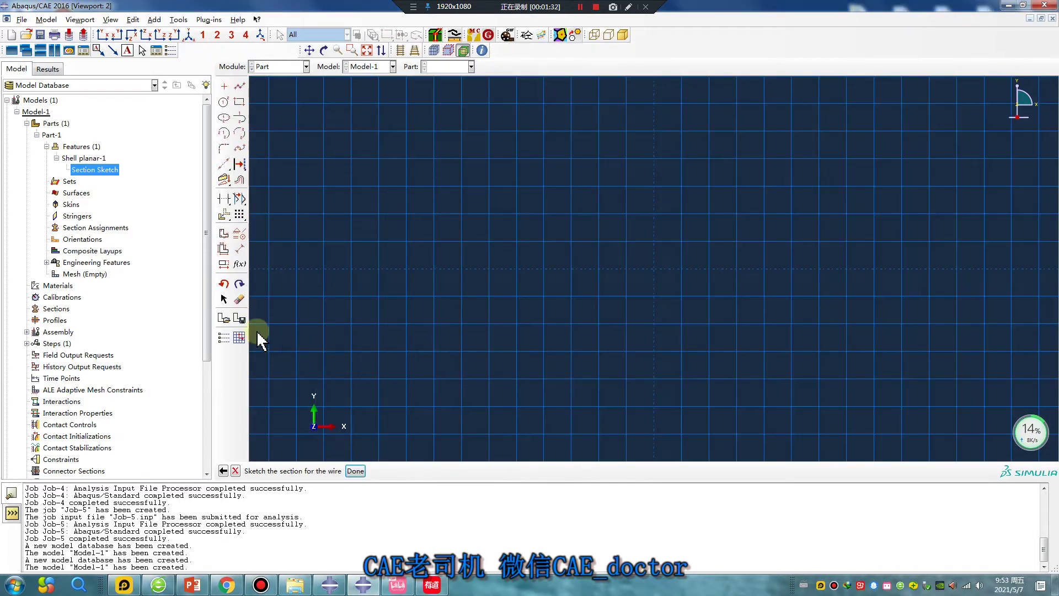
left_click(224, 318)
left_click(27, 158)
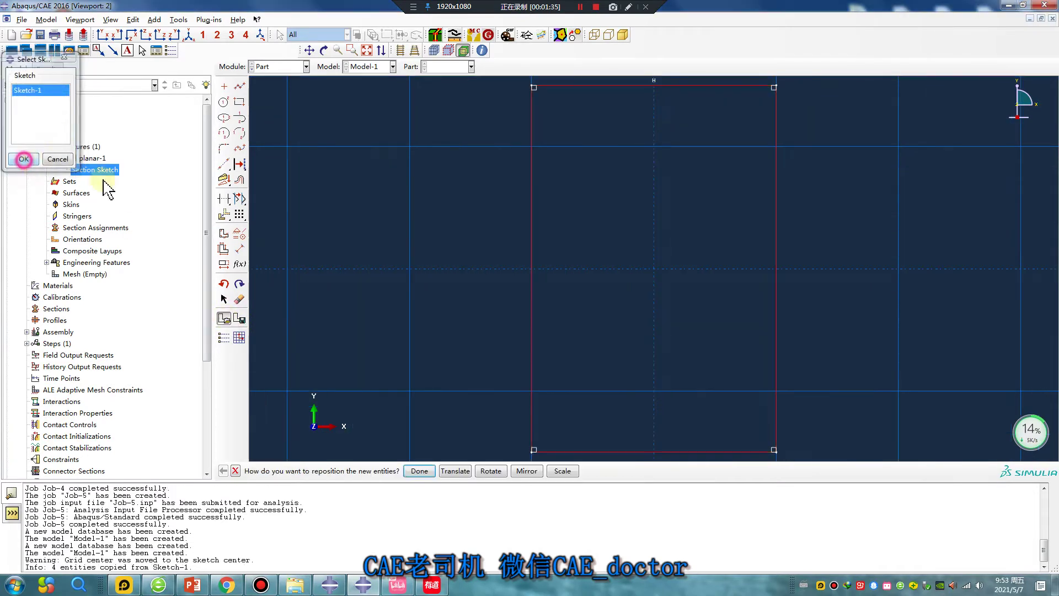
scroll(529, 338, "up", 3)
scroll(562, 304, "up", 1)
Step: Draw a vertical helper line about 2.5 long upward from the midpoint of the rectangle's top edge
left_click(239, 86)
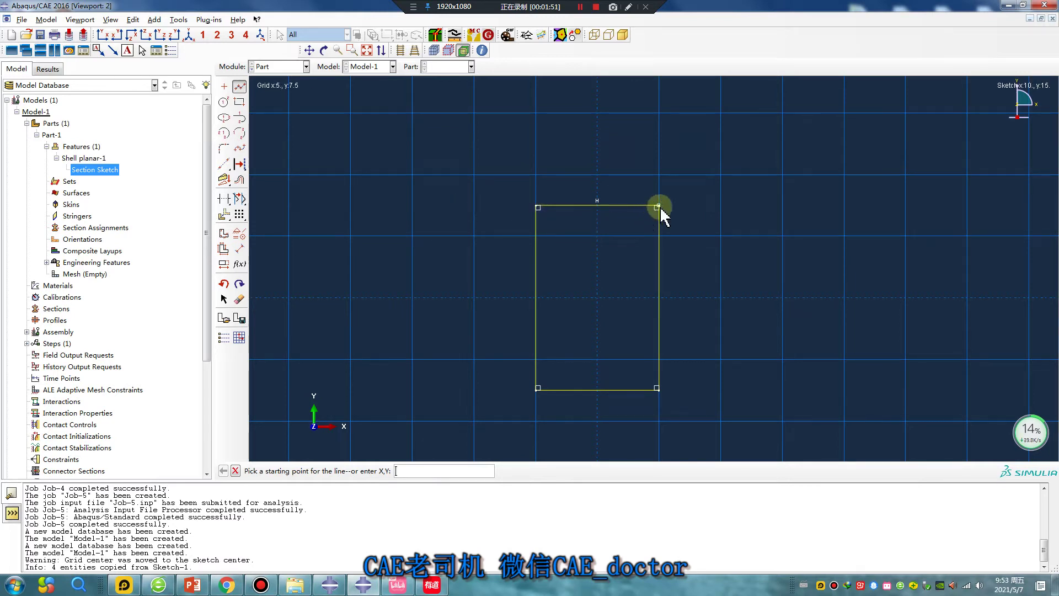
scroll(531, 301, "down", 1)
left_click(239, 87)
left_click(239, 86)
left_click(590, 216)
left_click(589, 193)
key("Escape")
Step: Trim away all four edges of the inserted rectangle, keeping only the vertical helper line
left_click(224, 199)
left_click(530, 352)
left_click(587, 382)
left_click(643, 348)
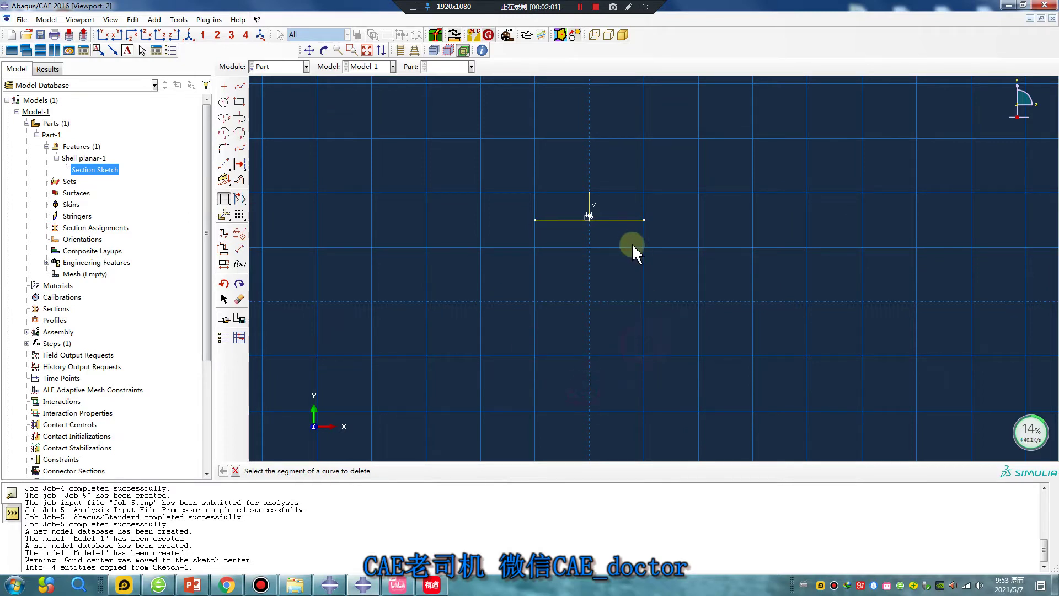
left_click(601, 221)
left_click(571, 221)
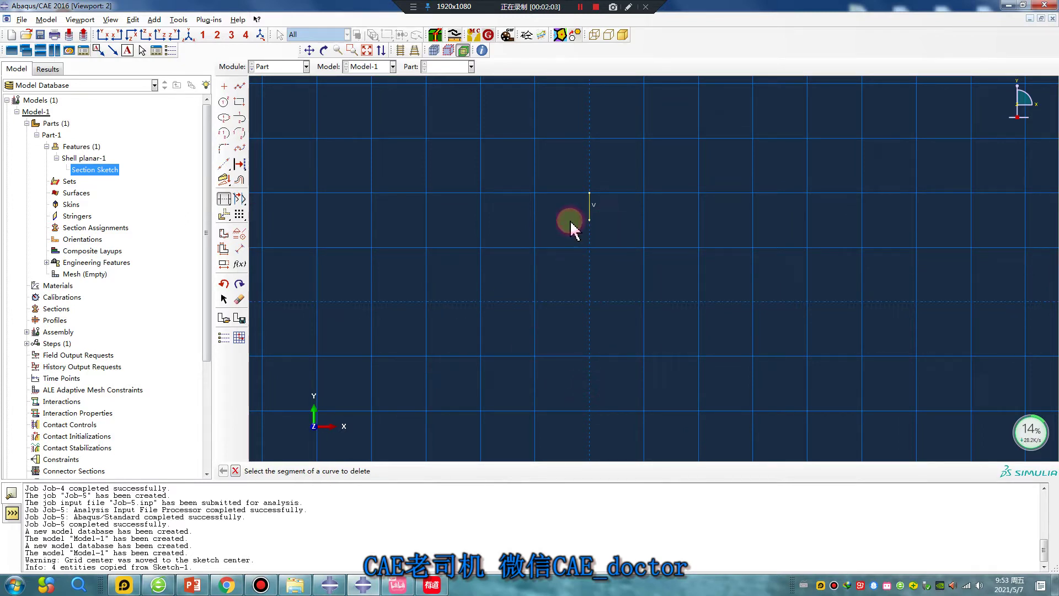
Step: Draw two horizontal lines, each about 10 long, leftward and rightward from the helper line's lower endpoint
left_click(239, 86)
left_click(588, 220)
left_click(482, 219)
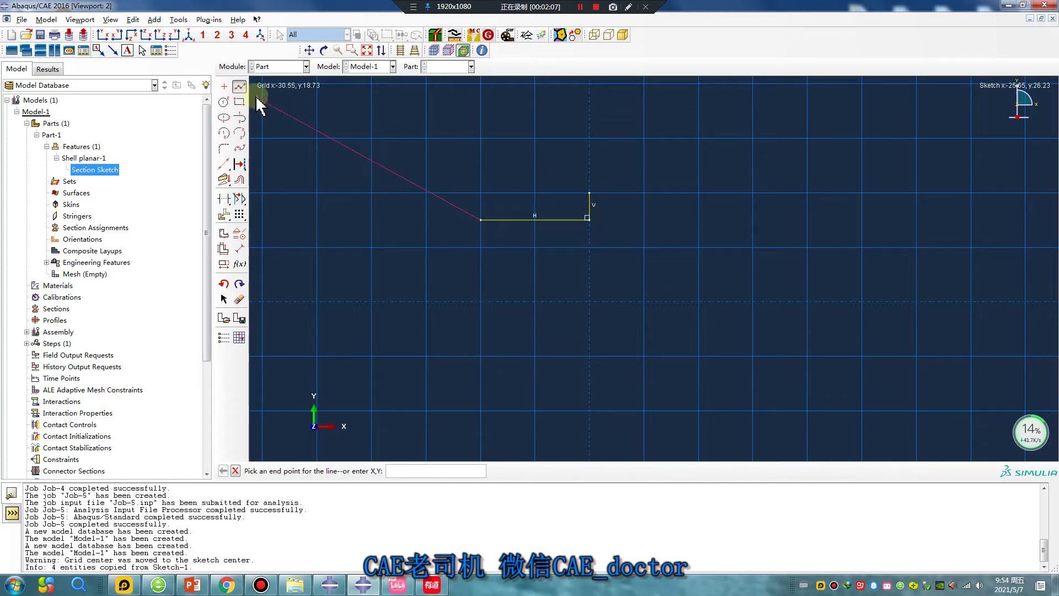
left_click(239, 86)
left_click(588, 220)
left_click(699, 219)
Step: Trim away the vertical helper line above the horizontal lines
left_click(224, 198)
left_click(588, 198)
key("Escape")
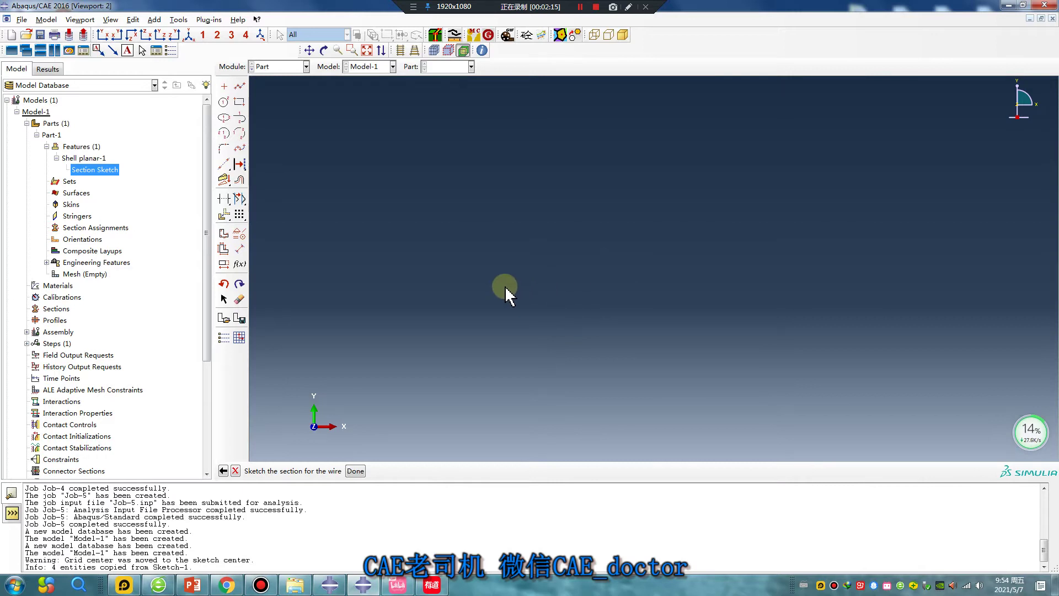
left_click(367, 50)
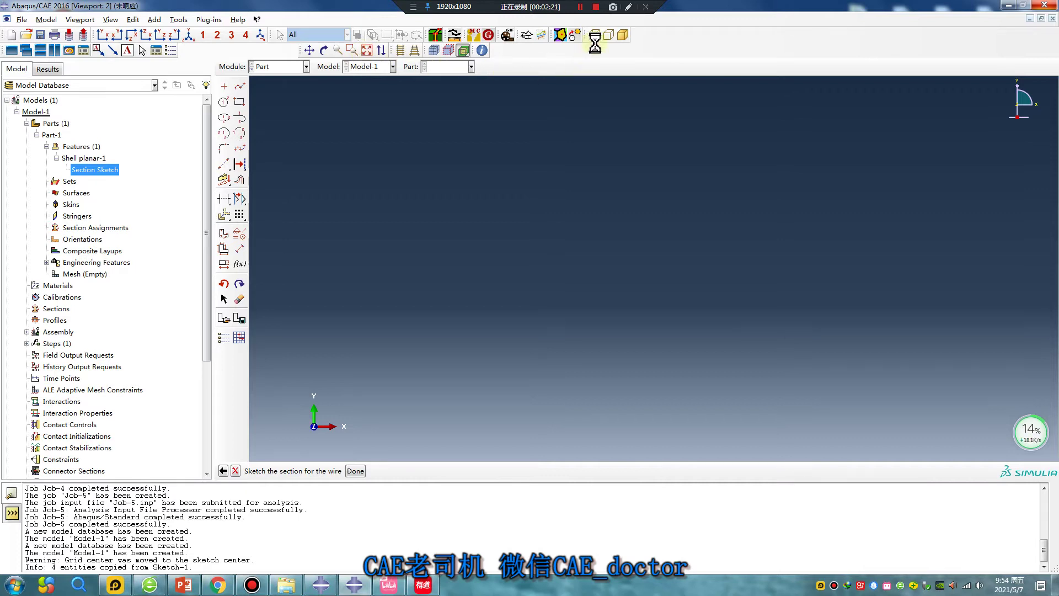
left_click(580, 7)
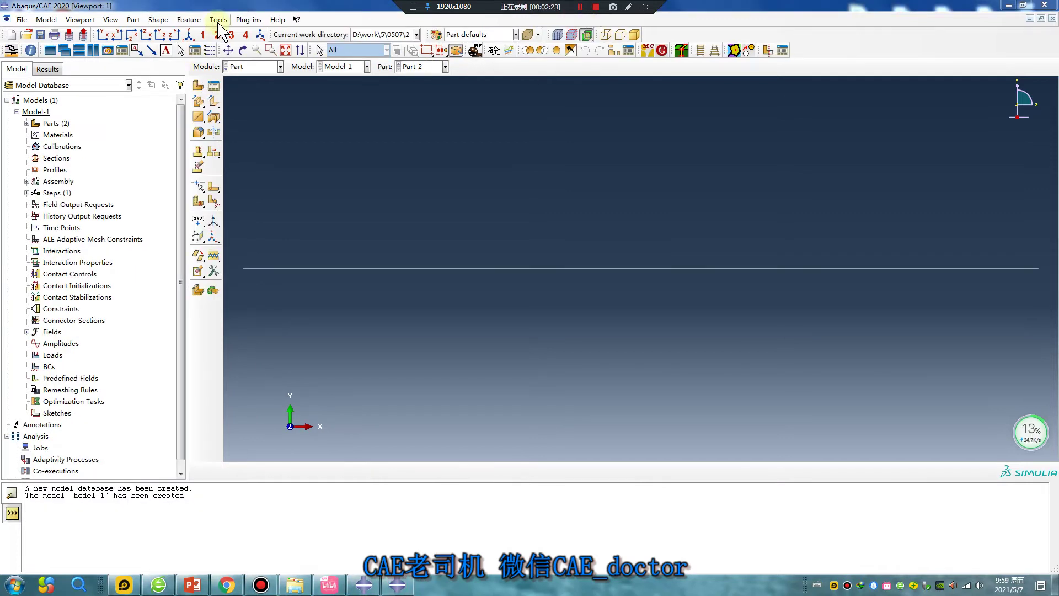
Step: Place a reference point at the midpoint of Part-2's horizontal wire and expand Part-2 in the model tree
left_click(219, 21)
left_click(246, 44)
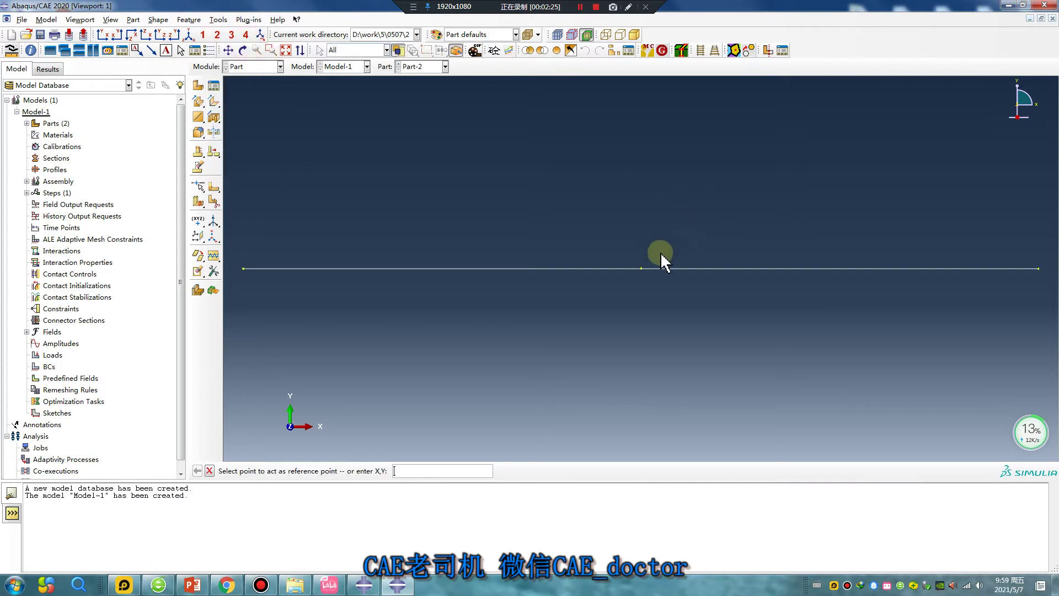
left_click(642, 268)
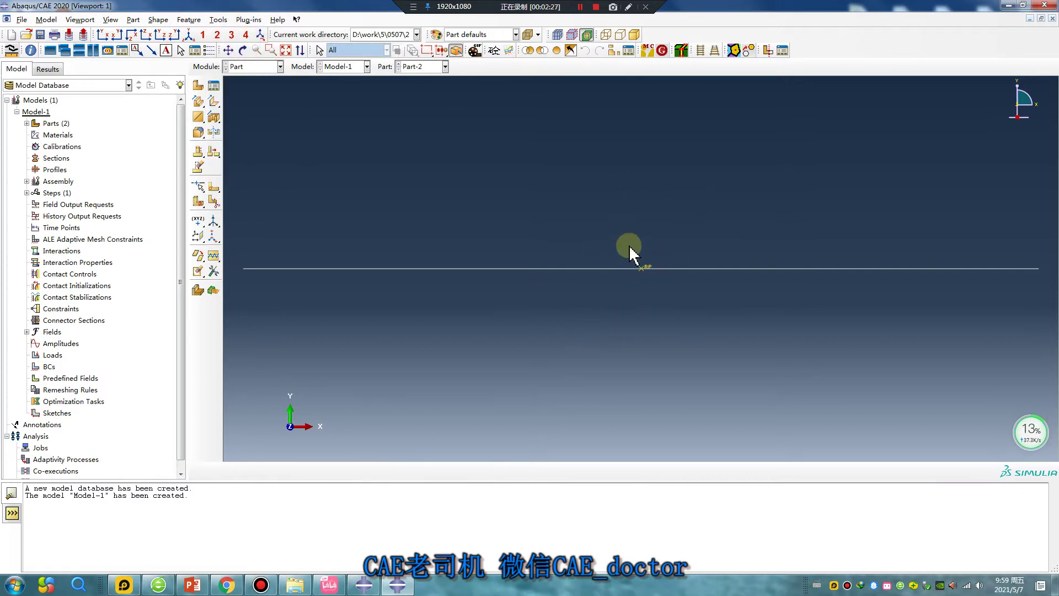
left_click(27, 124)
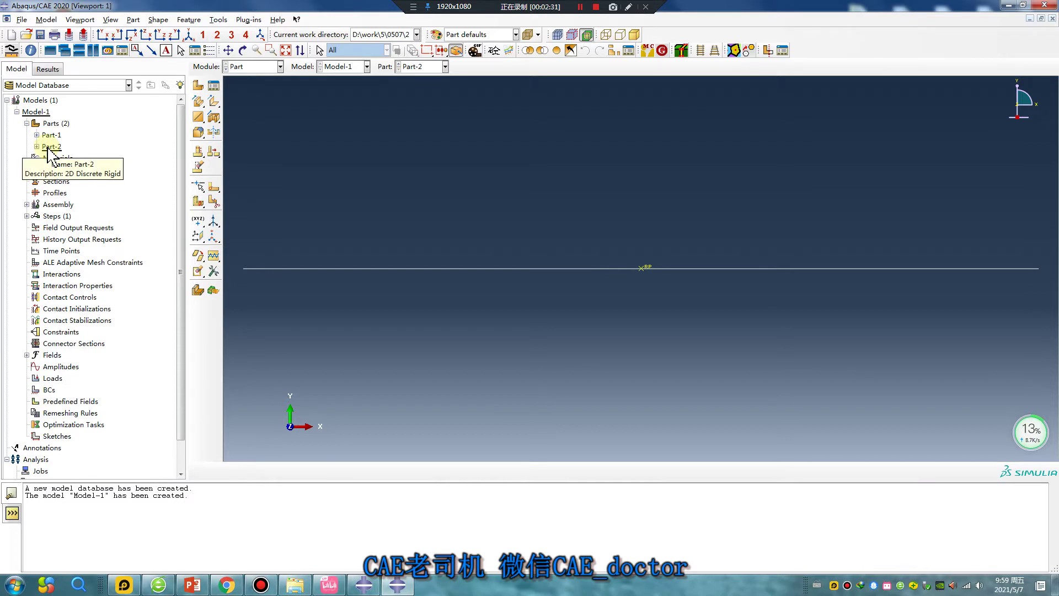
left_click(36, 147)
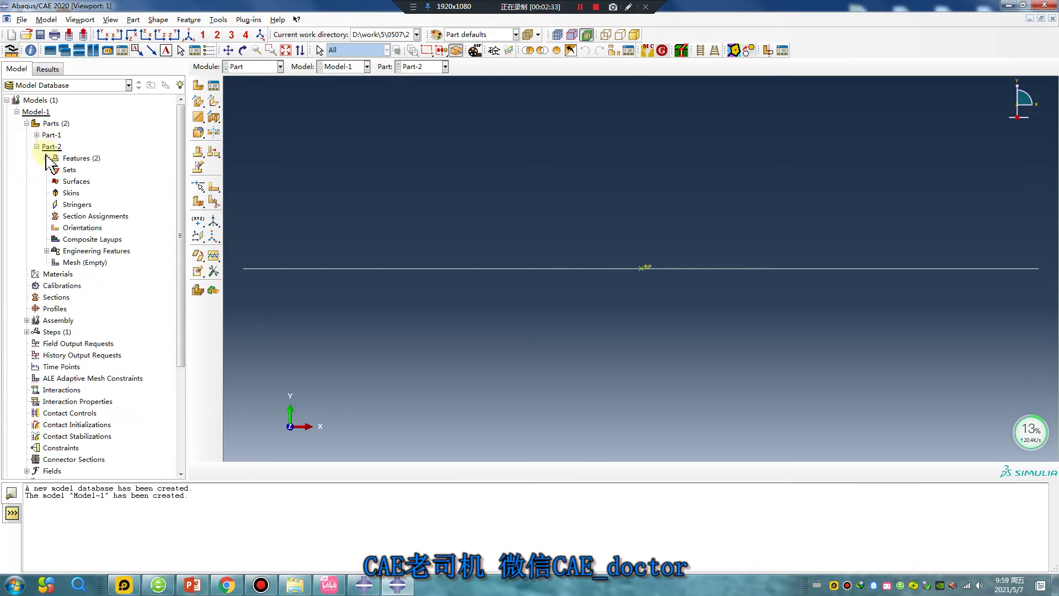
Step: Switch to the Property module and make Part-1 the current part
left_click(255, 67)
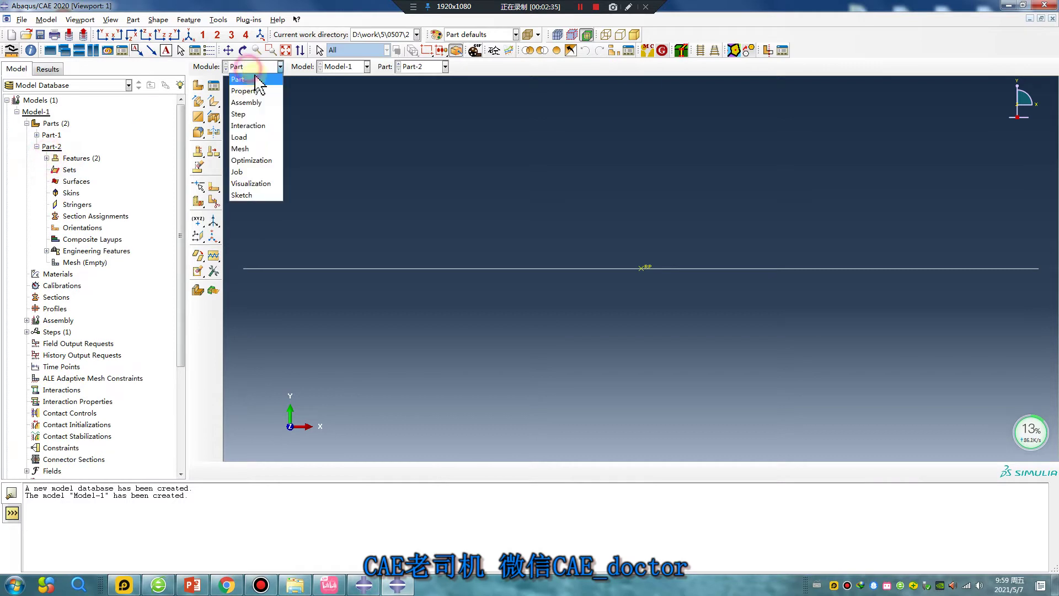
left_click(254, 91)
left_click(445, 67)
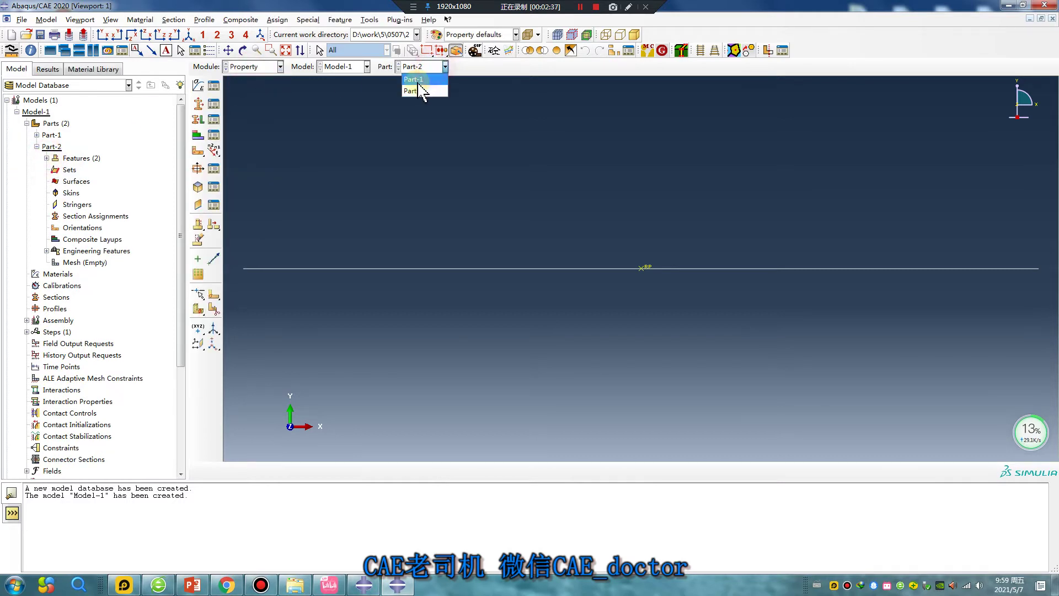
left_click(417, 79)
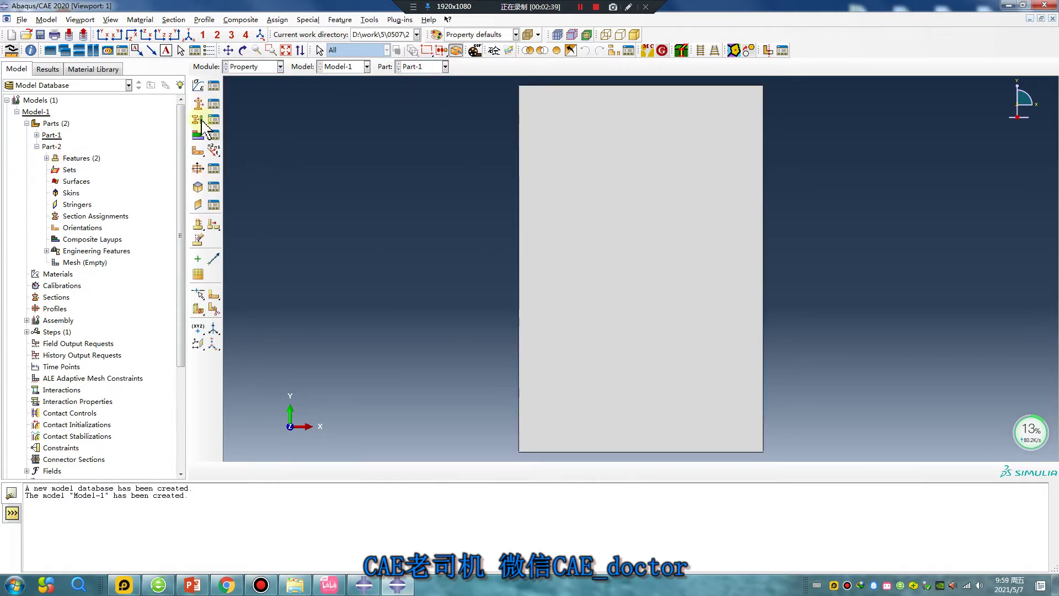
Step: Create a material and give it a uniform mass density of 7.89e-9
left_click(198, 87)
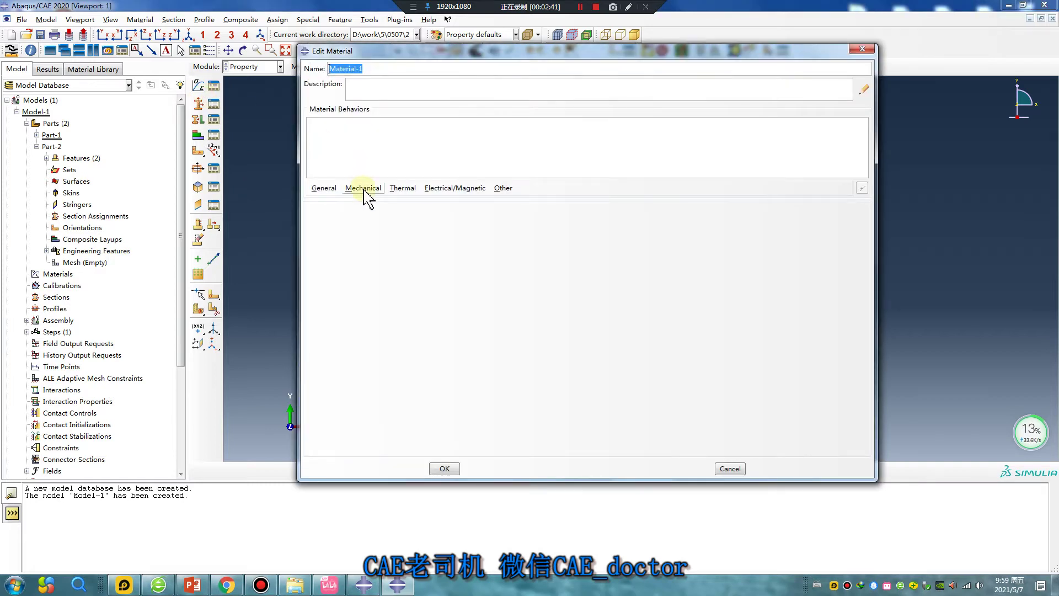
left_click(325, 188)
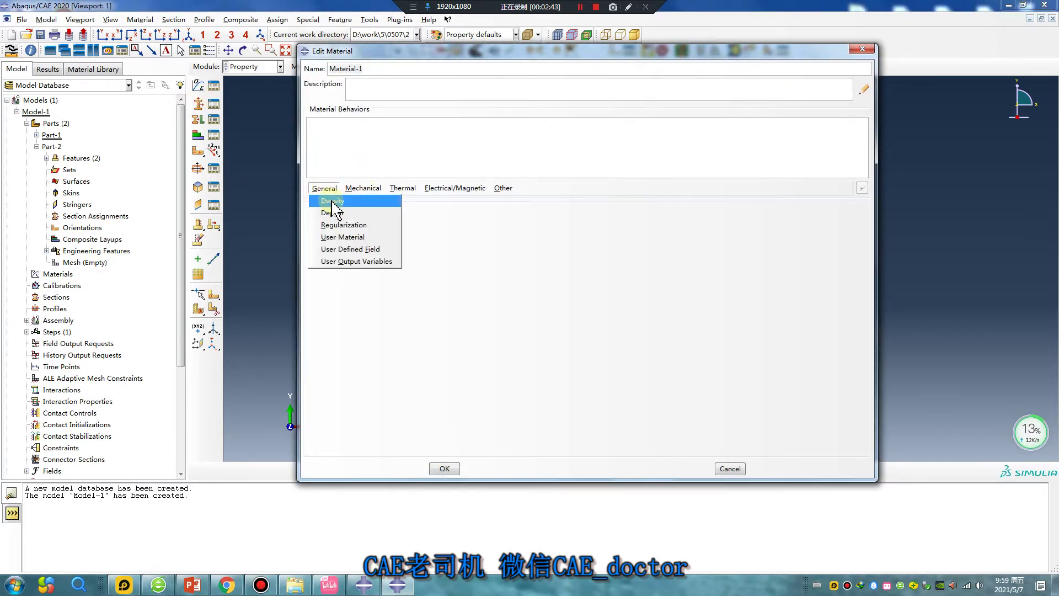
left_click(332, 201)
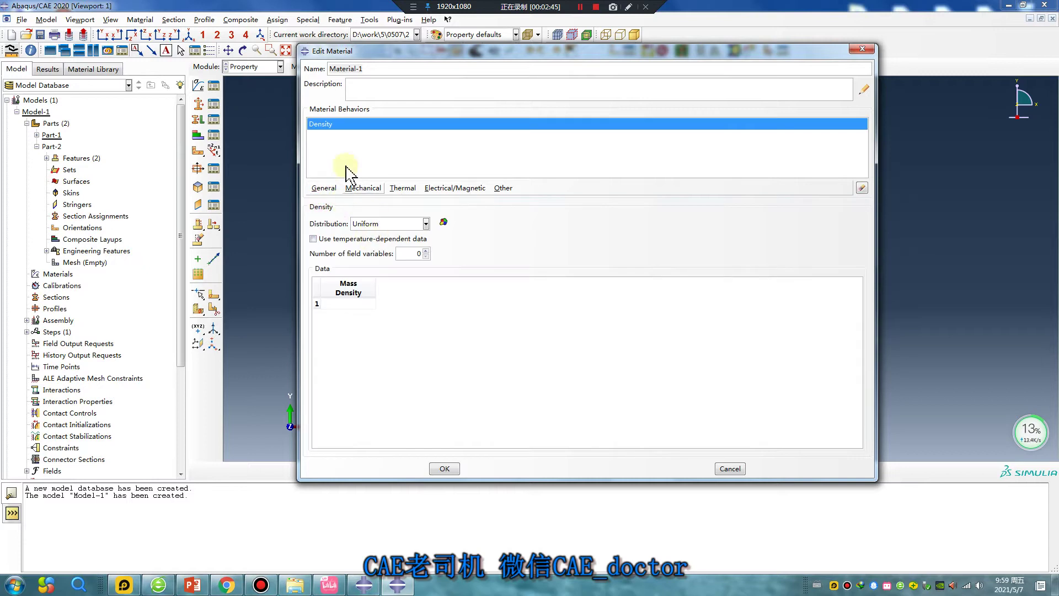
left_click(345, 304)
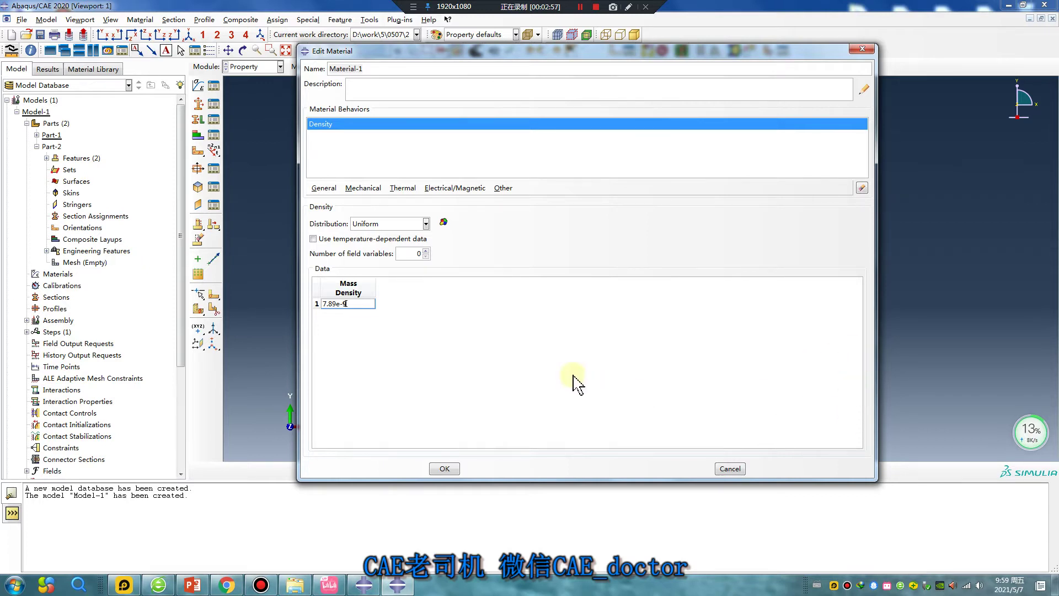
left_click(629, 6)
mouse_move(405, 258)
left_mouse_down()
mouse_move(490, 259)
mouse_move(446, 397)
left_mouse_up()
mouse_move(499, 346)
left_mouse_down()
mouse_move(531, 338)
mouse_move(513, 334)
left_mouse_up()
mouse_move(564, 331)
left_mouse_down()
mouse_move(556, 376)
mouse_move(591, 343)
mouse_move(577, 368)
left_mouse_up()
left_click_drag(654, 280, 528, 490)
mouse_move(645, 355)
left_mouse_down()
mouse_move(640, 381)
mouse_move(659, 357)
mouse_move(665, 394)
mouse_move(684, 363)
mouse_move(690, 406)
mouse_move(723, 374)
mouse_move(740, 408)
left_mouse_up()
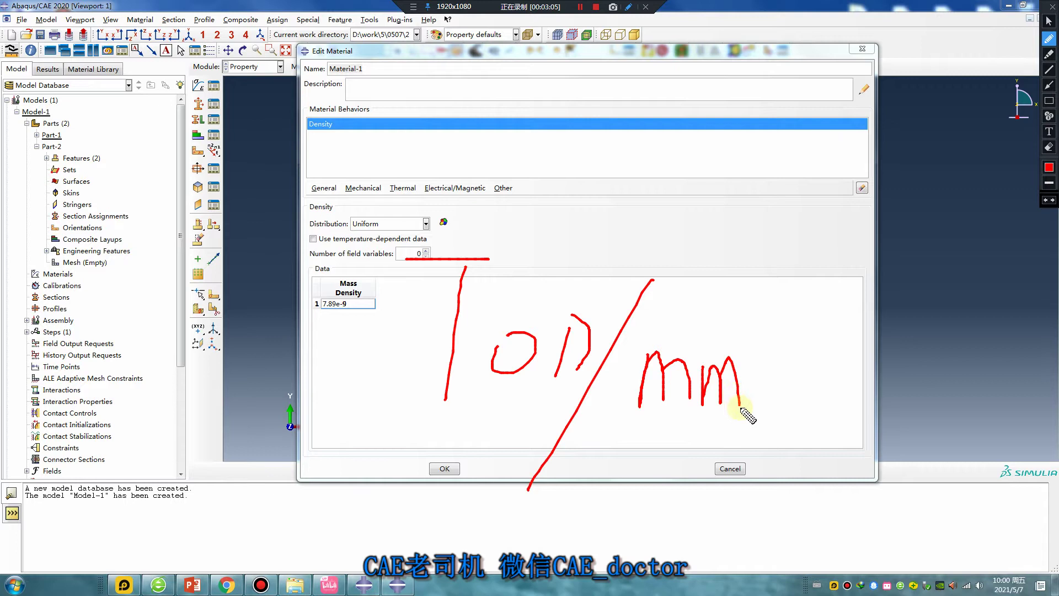
mouse_move(744, 333)
left_mouse_down()
mouse_move(757, 350)
mouse_move(750, 369)
left_mouse_up()
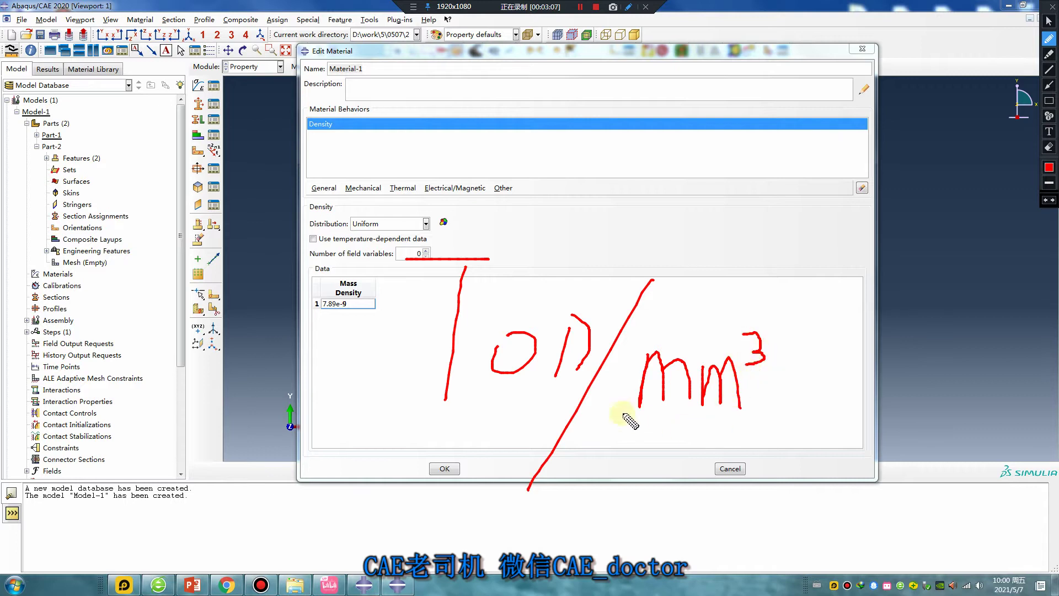
key("Escape")
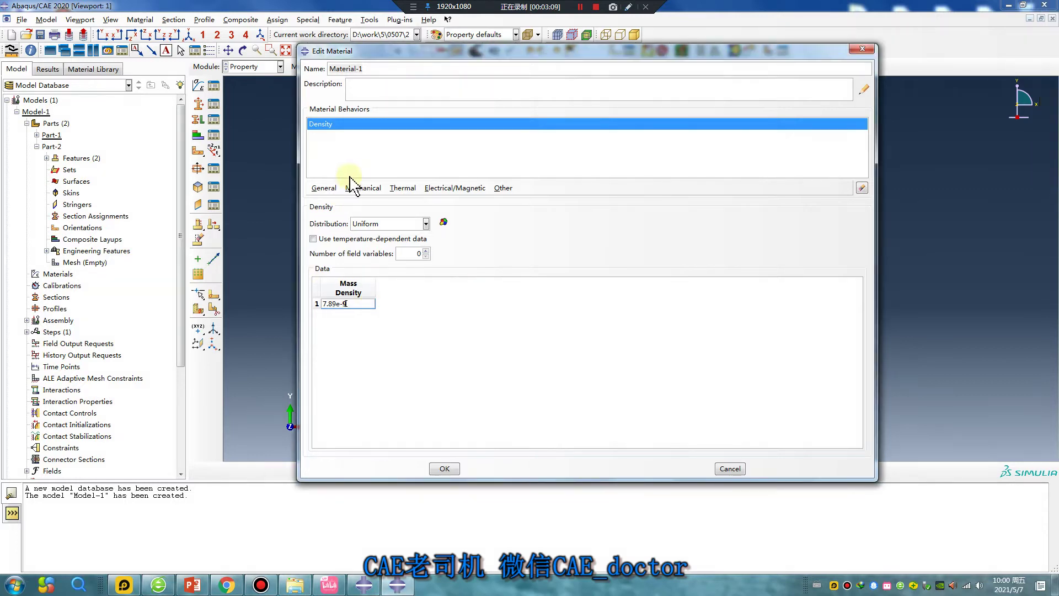
Step: Add isotropic elasticity to the material with a Young's modulus of 2.1e5 and a Poisson's ratio of 0.3
left_click(361, 188)
left_click(513, 202)
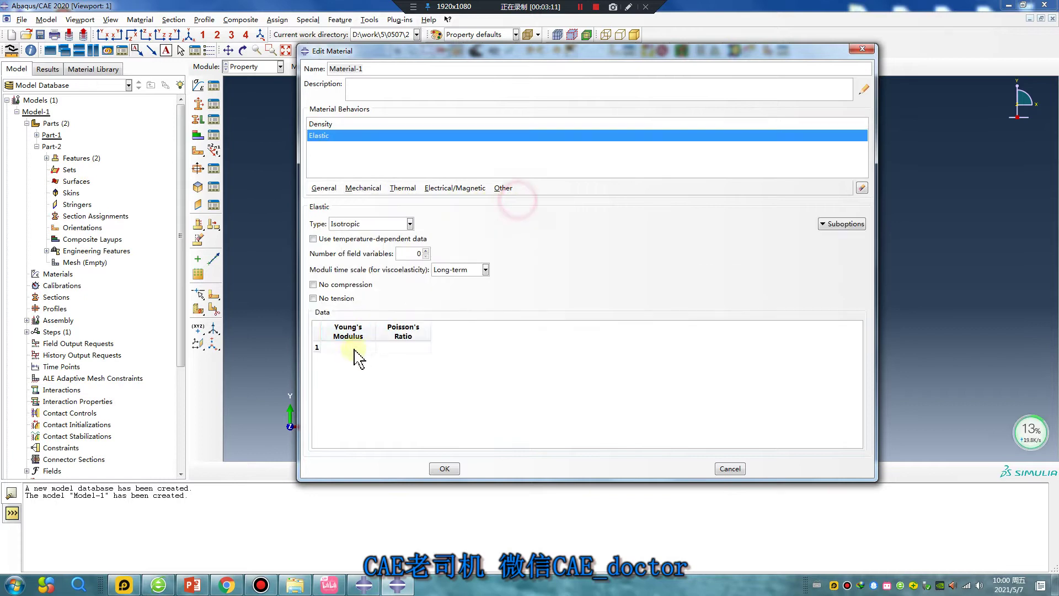
left_click(346, 346)
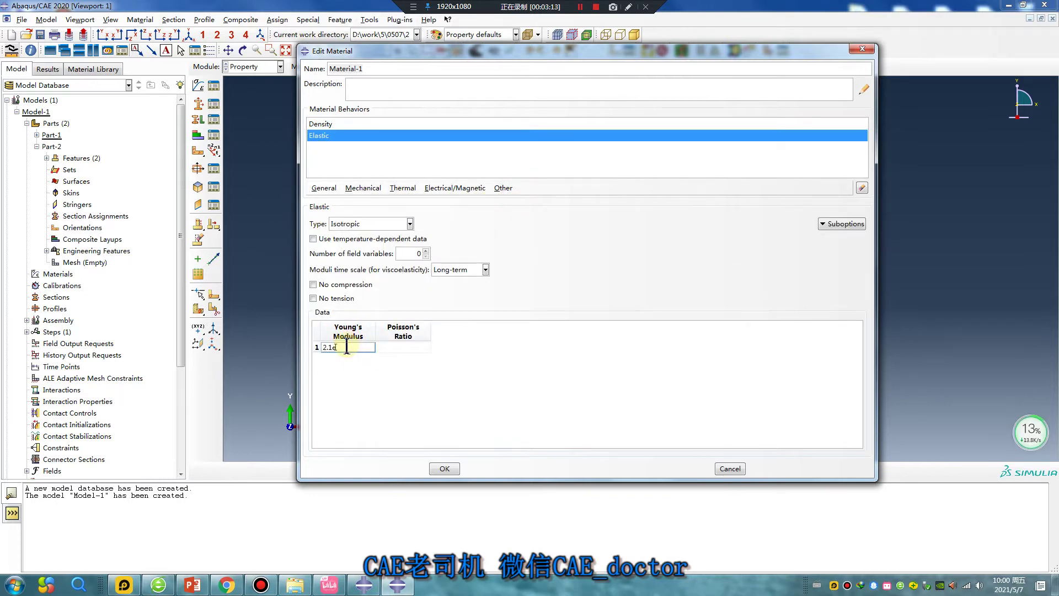
left_click(411, 347)
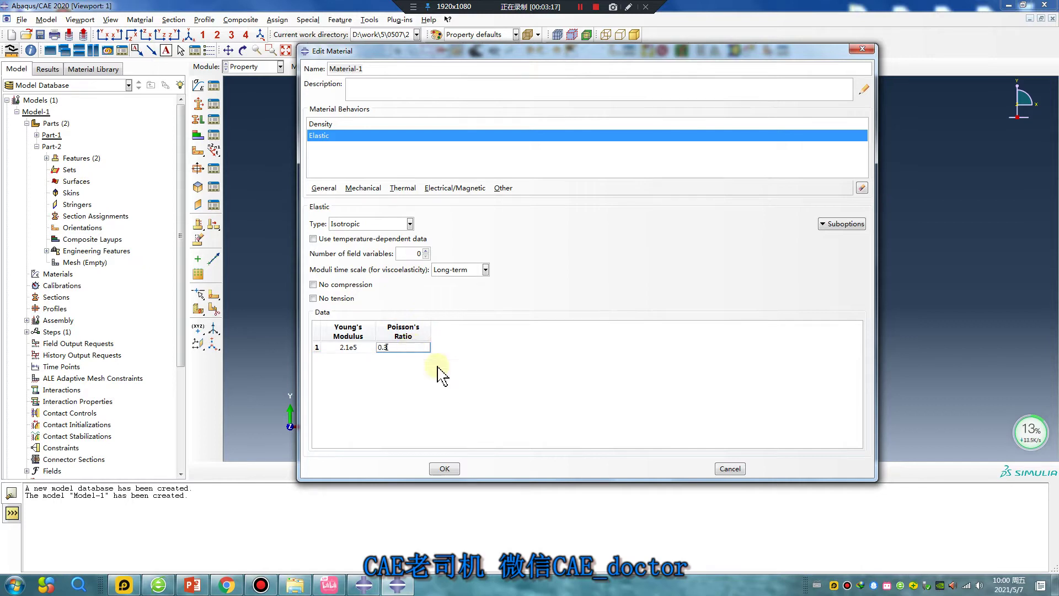
Step: Add isotropic plasticity with yield stress 235 at plastic strain 0, and save the material
left_click(364, 187)
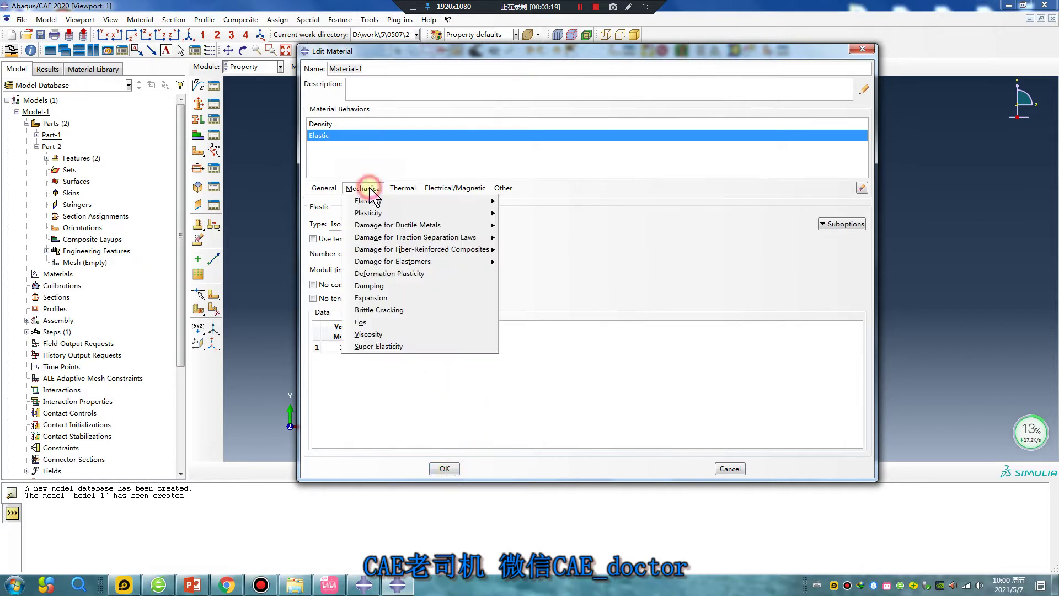
left_click(519, 214)
left_click(358, 317)
type("235")
left_click(415, 318)
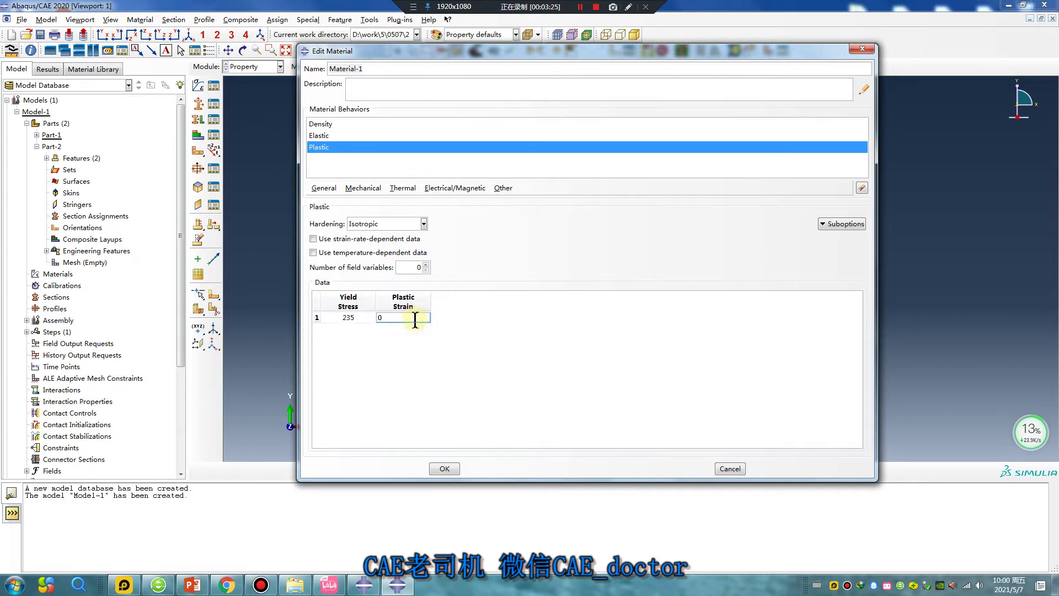
left_click(444, 468)
Step: Create a solid homogeneous section that uses Material-1
left_click(198, 103)
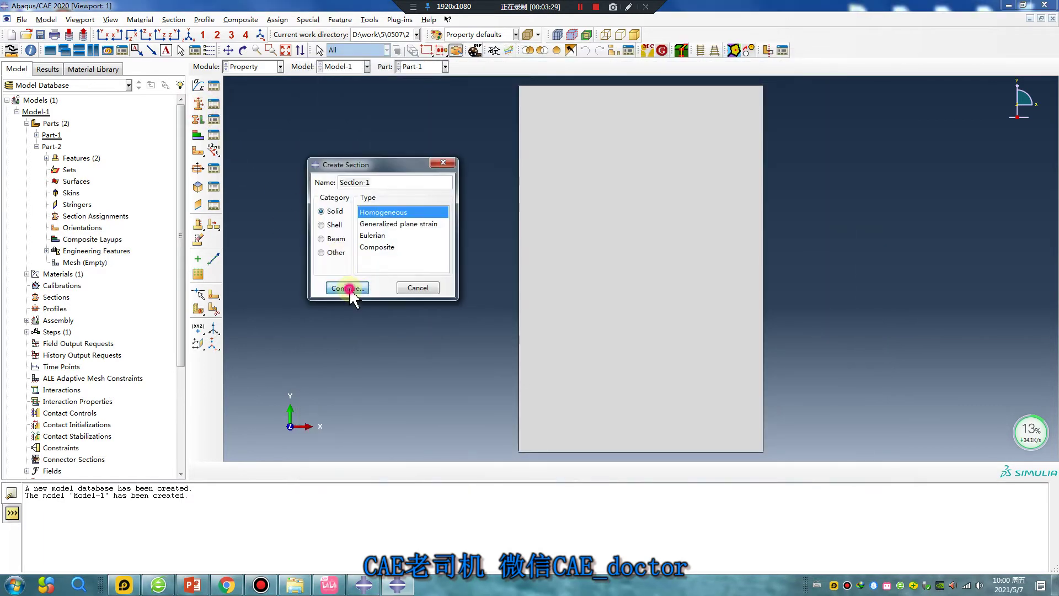
left_click(350, 289)
left_click(337, 243)
Step: Assign Section-1 to the whole rectangular face of Part-1, creating the region set Set-1
left_click(198, 119)
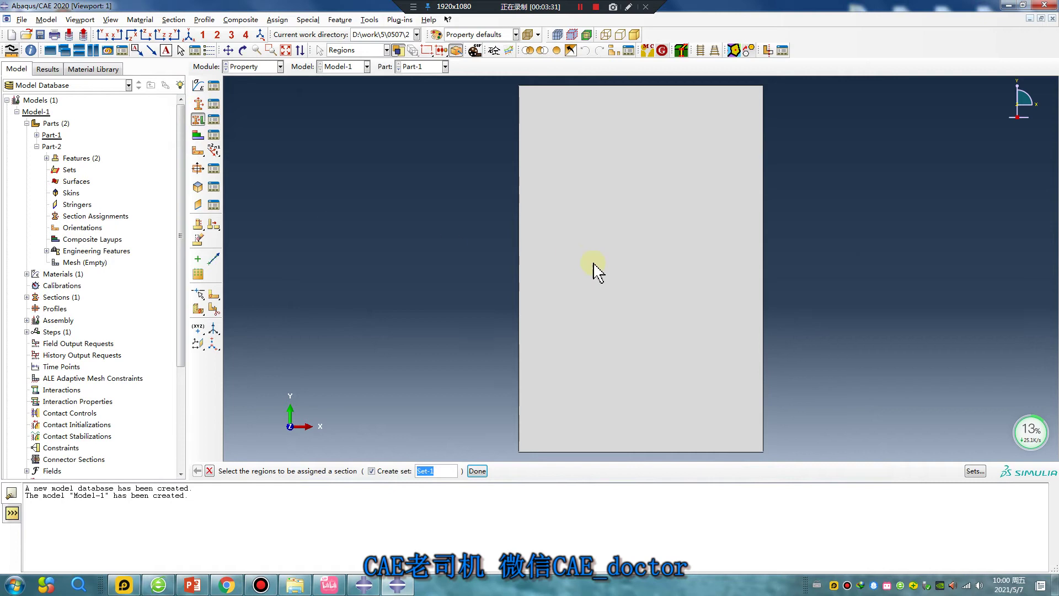
left_click(606, 215)
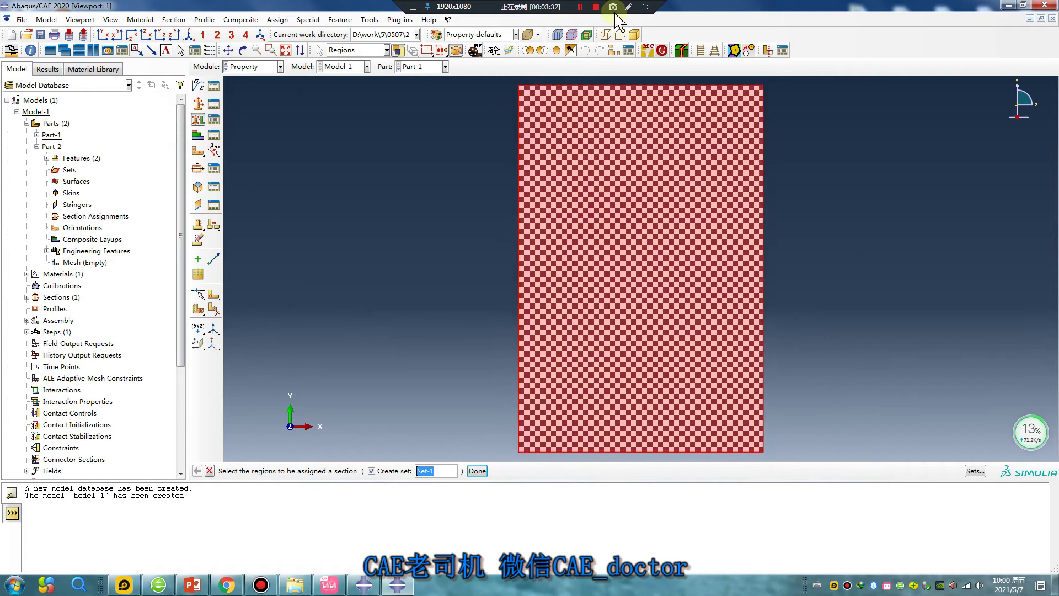
left_click(478, 470)
left_click(709, 293)
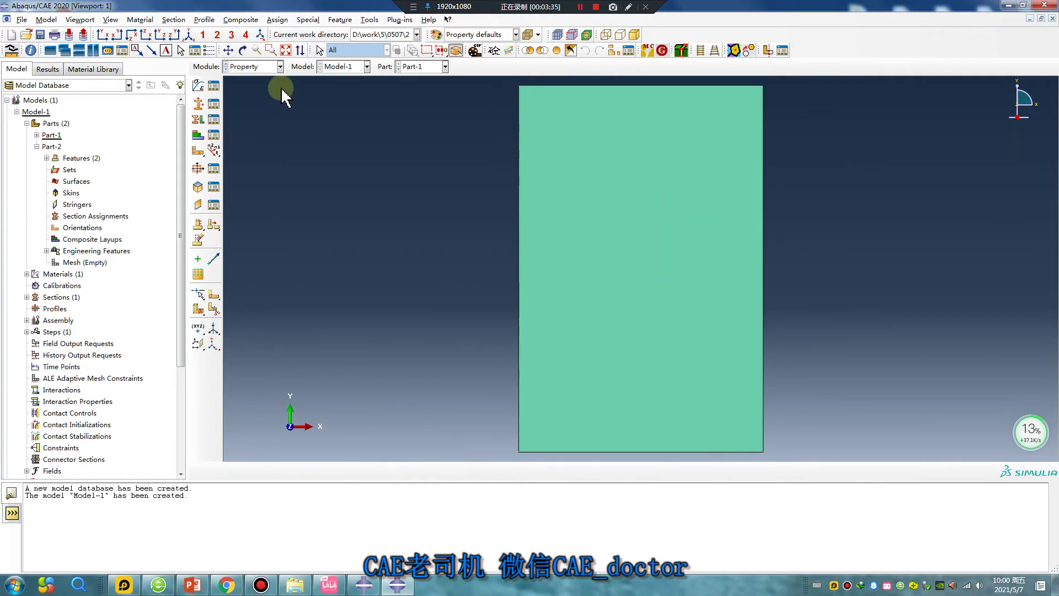
Step: Switch to the Assembly module and create dependent instances of Part-1 and Part-2 without auto-offset
left_click(278, 66)
left_click(257, 103)
left_click(197, 85)
left_click(65, 136)
left_click(65, 148, "shift")
scroll(534, 300, "down", 1)
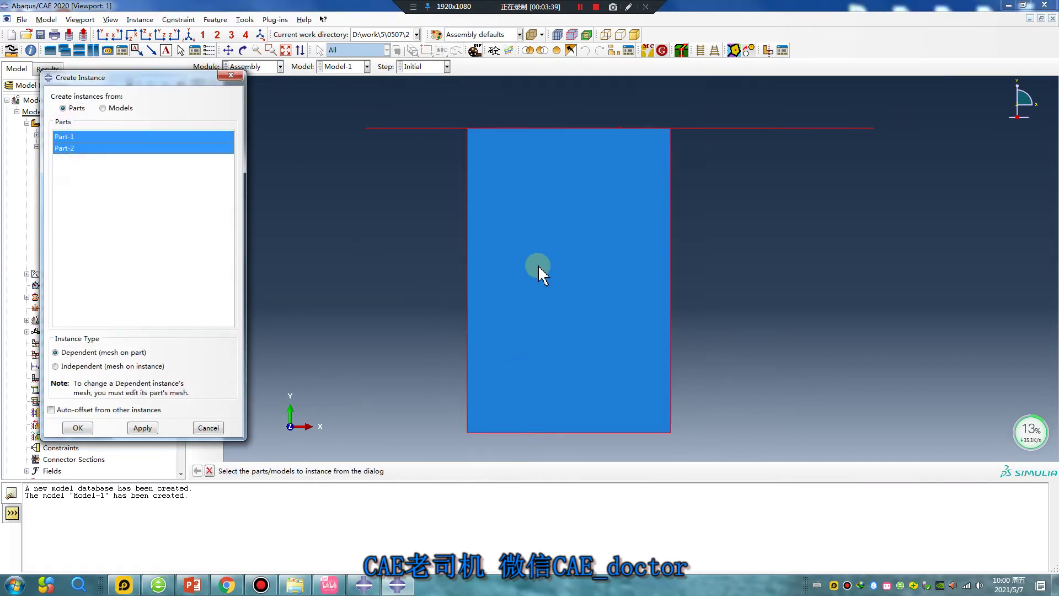
left_click(88, 428)
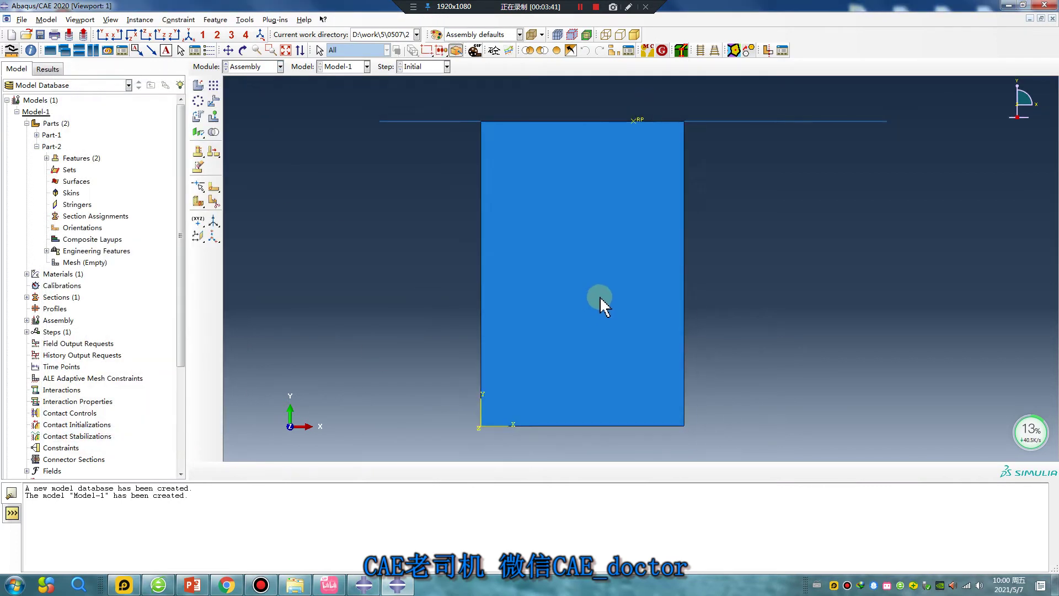
Step: Translate the rigid wire instance from the rectangle's upper-right corner to the midpoint of the rectangle's top edge
scroll(600, 296, "down", 1)
left_click(215, 105)
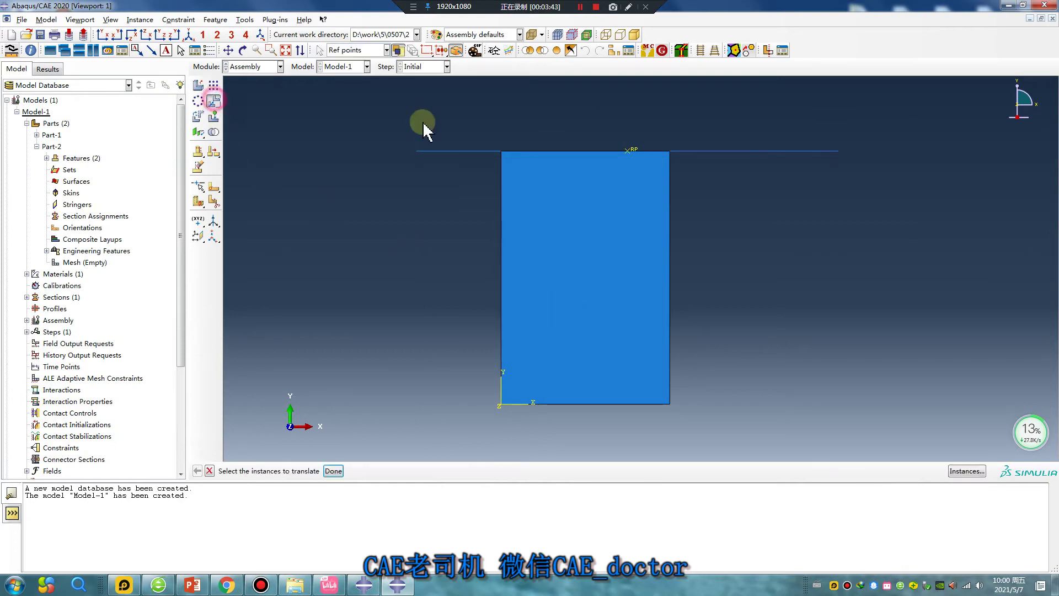
left_click(696, 152)
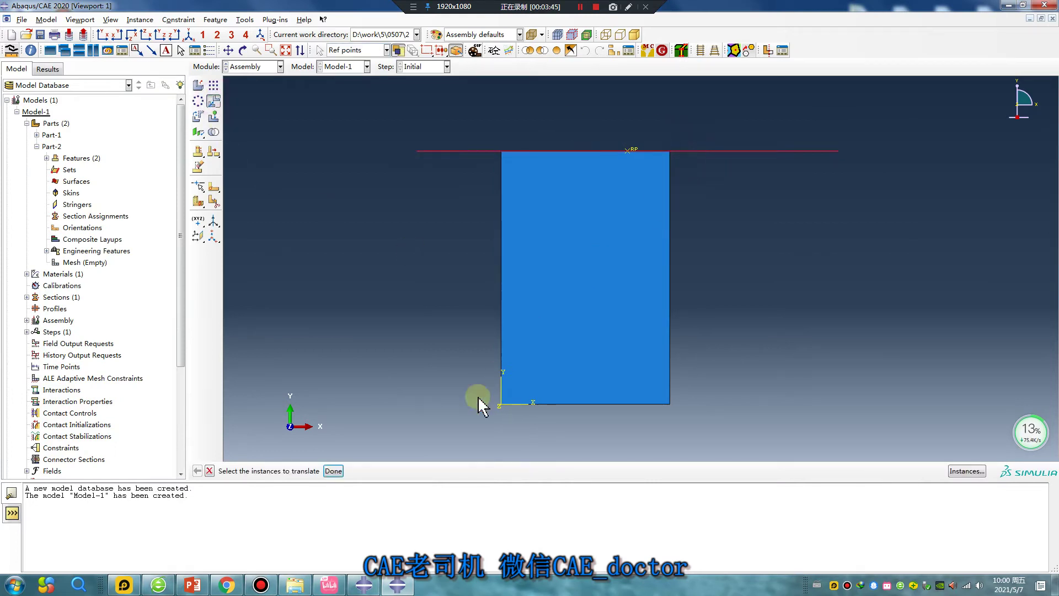
left_click(333, 471)
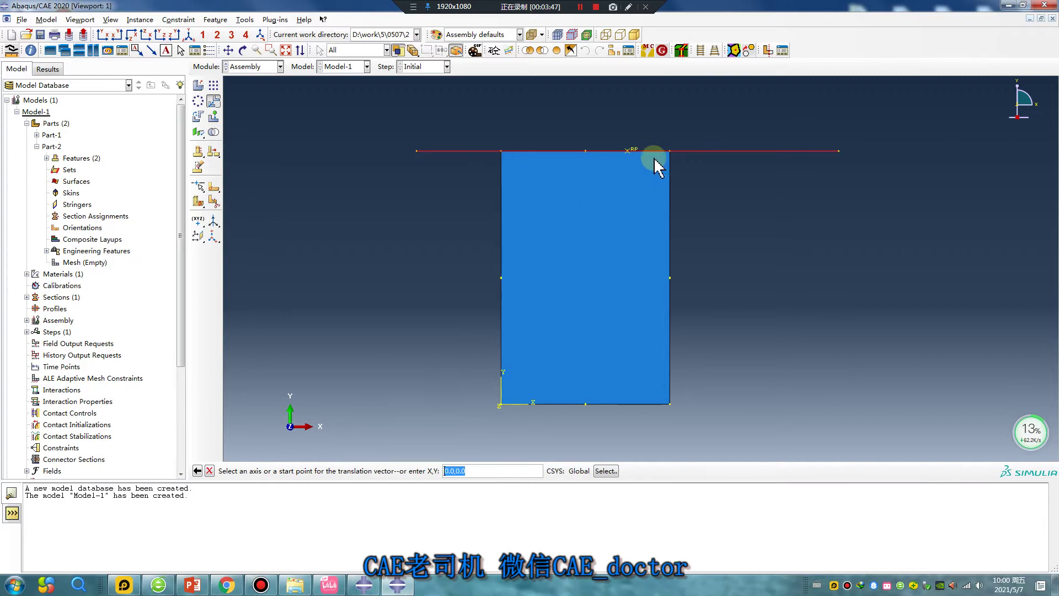
left_click(670, 151)
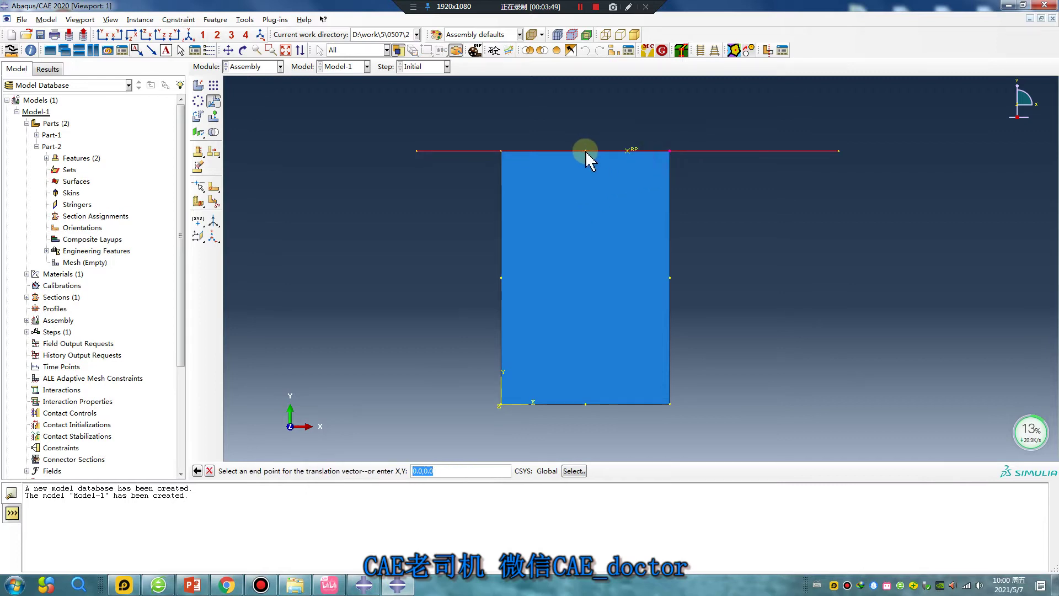
left_click(585, 151)
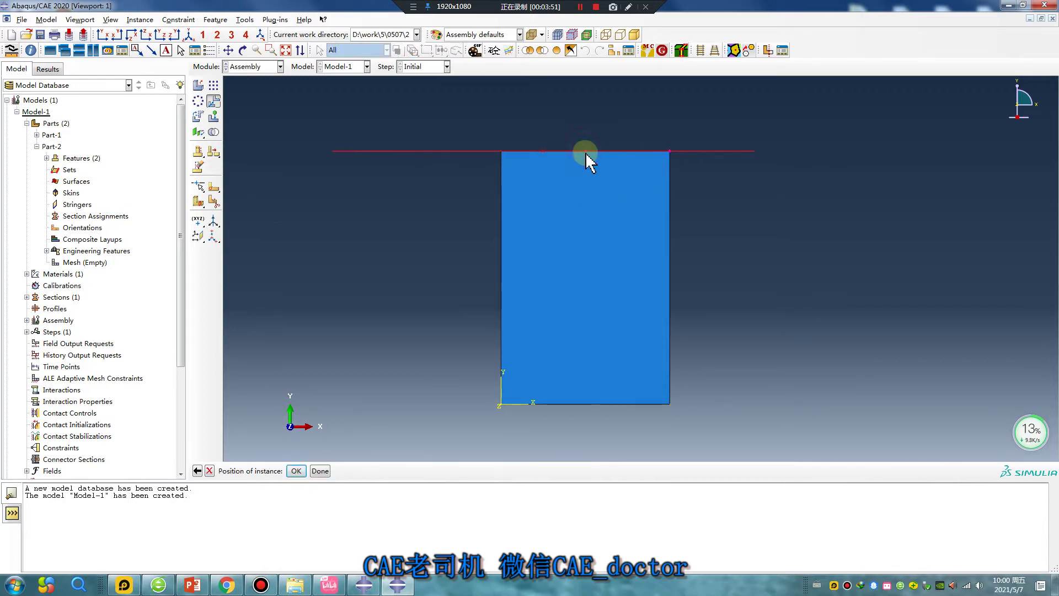
left_click(303, 470)
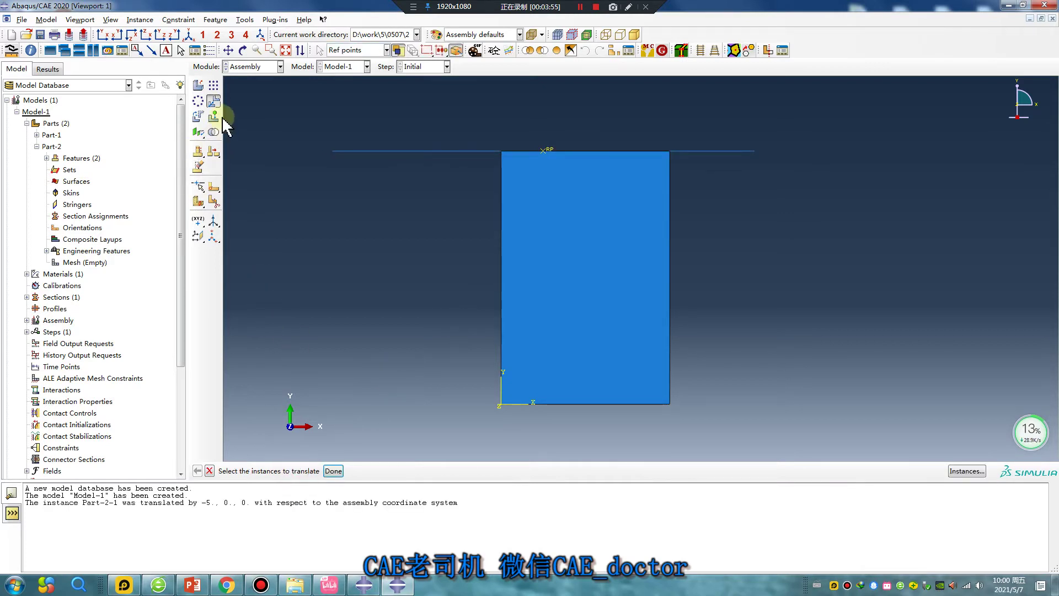
Step: Translate the rigid wire instance from its reference point to the midpoint of the rectangle's top edge
left_click(214, 102)
left_click(214, 102)
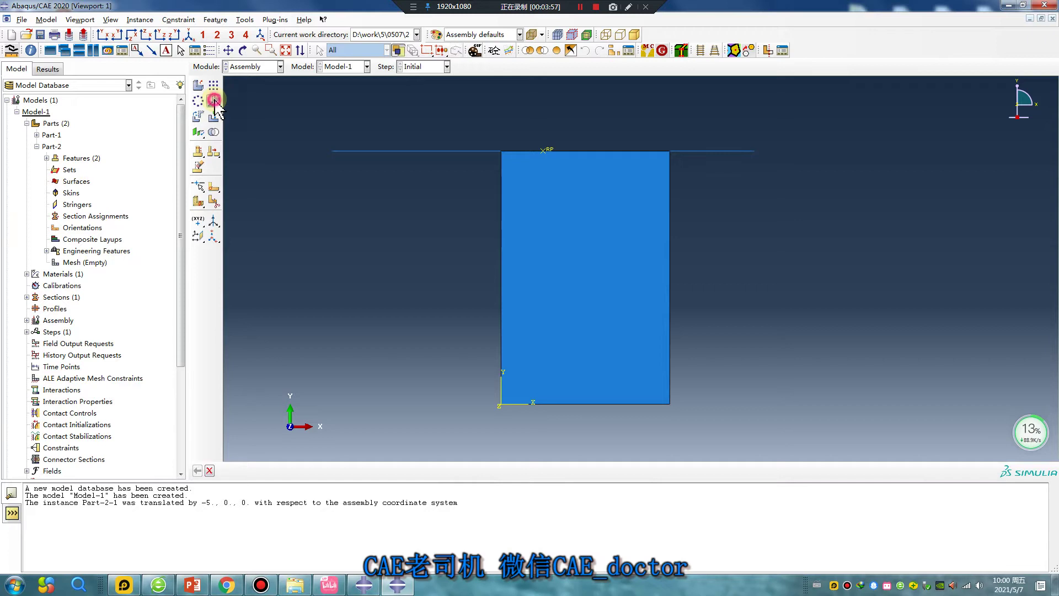
left_click(428, 151)
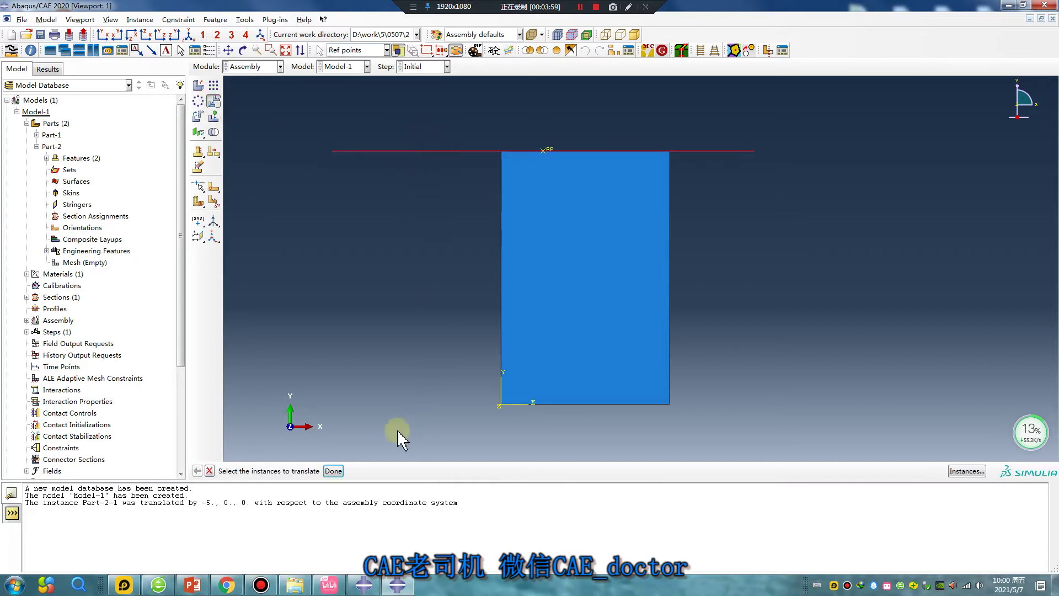
left_click(333, 471)
left_click(547, 150)
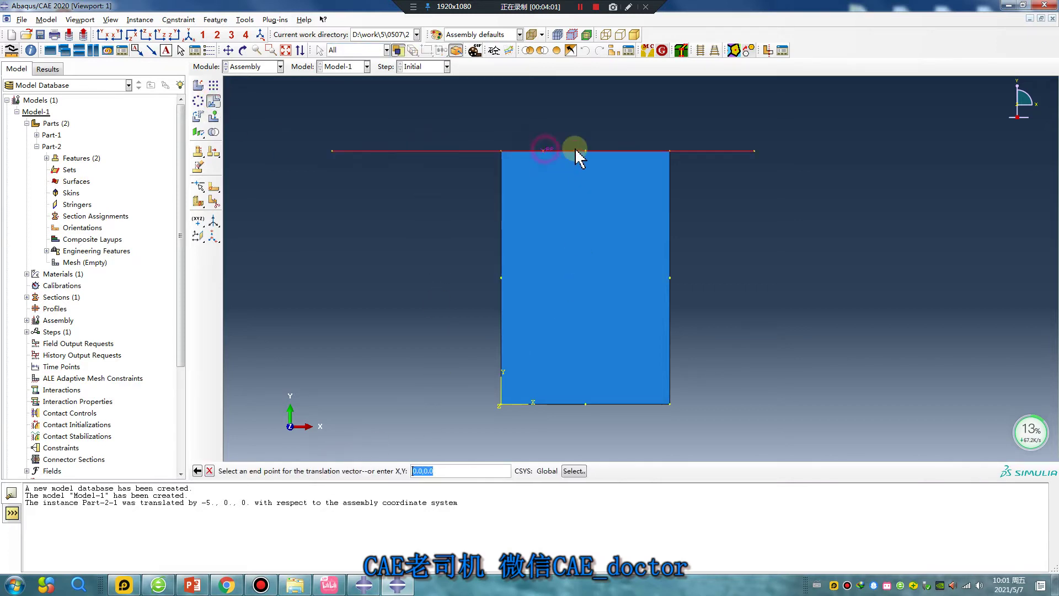
left_click(585, 150)
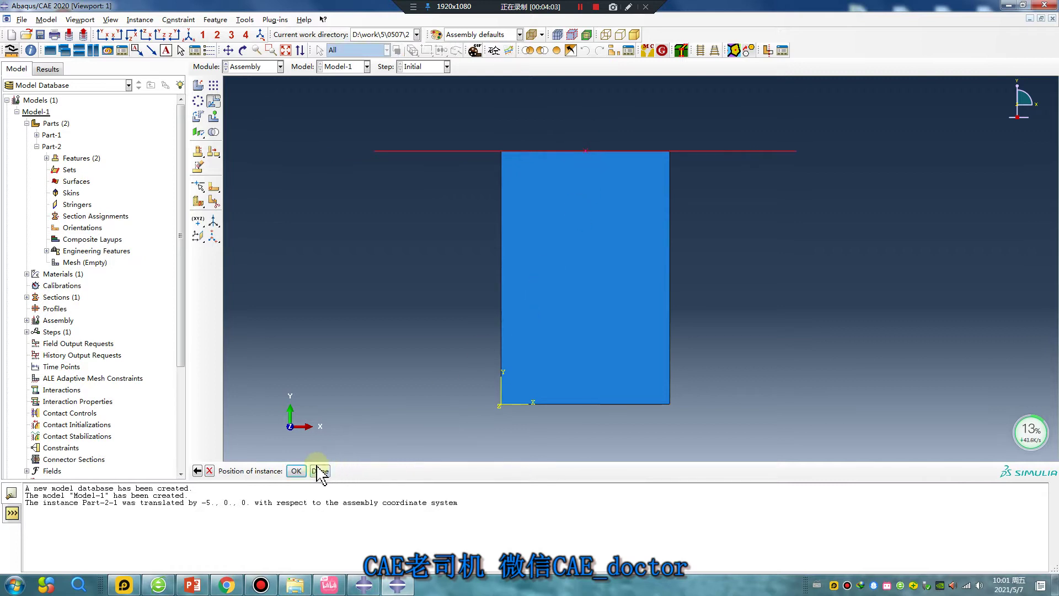
left_click(298, 471)
scroll(436, 368, "down", 2)
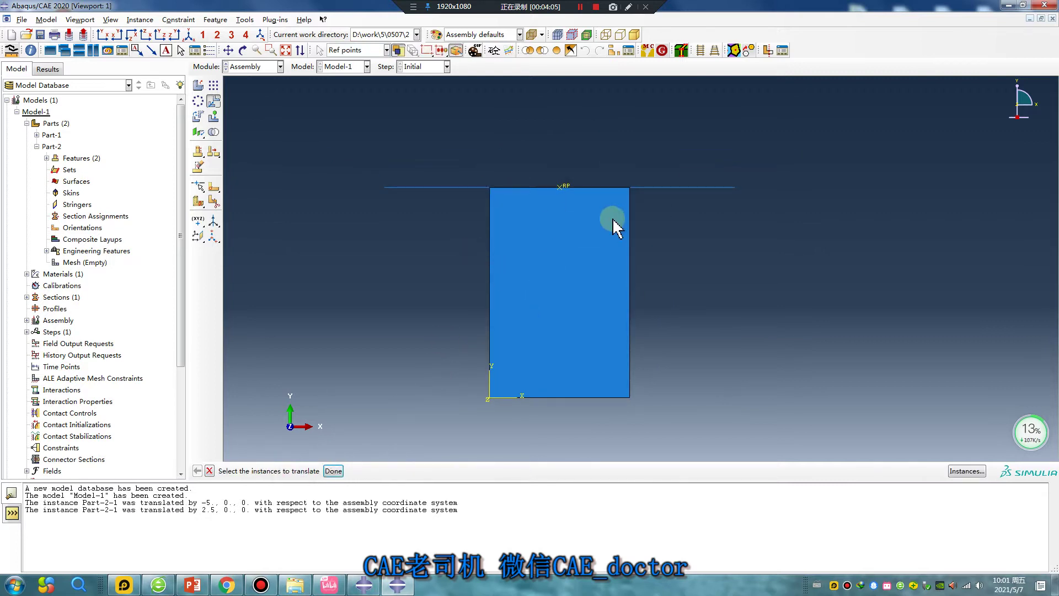
left_click(330, 470)
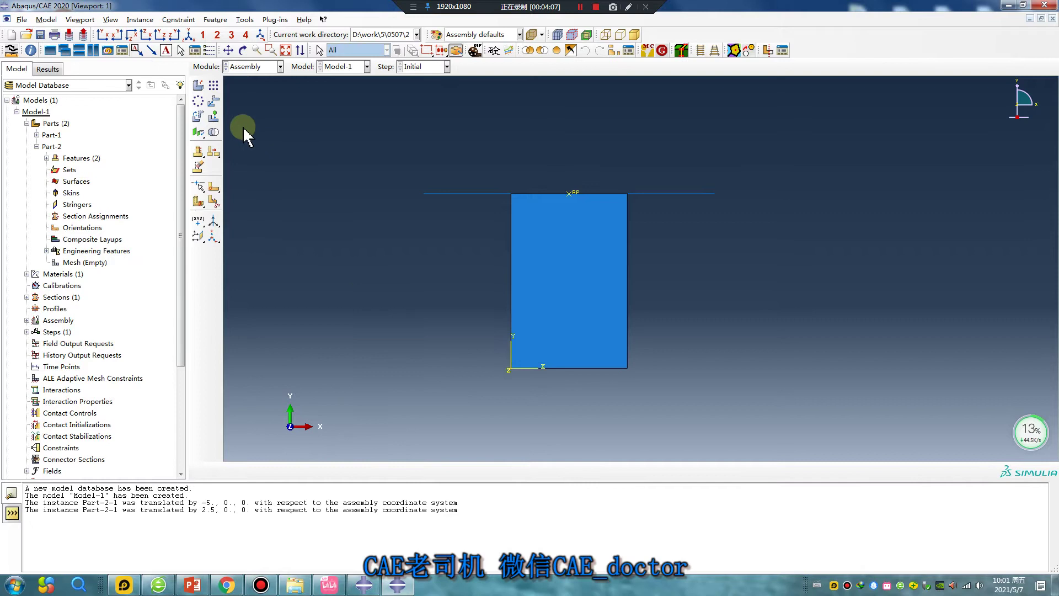
Step: Switch to the Step module and create a Dynamic, Explicit step Step-1 after Initial with a time period of 1
left_click(251, 66)
left_click(242, 114)
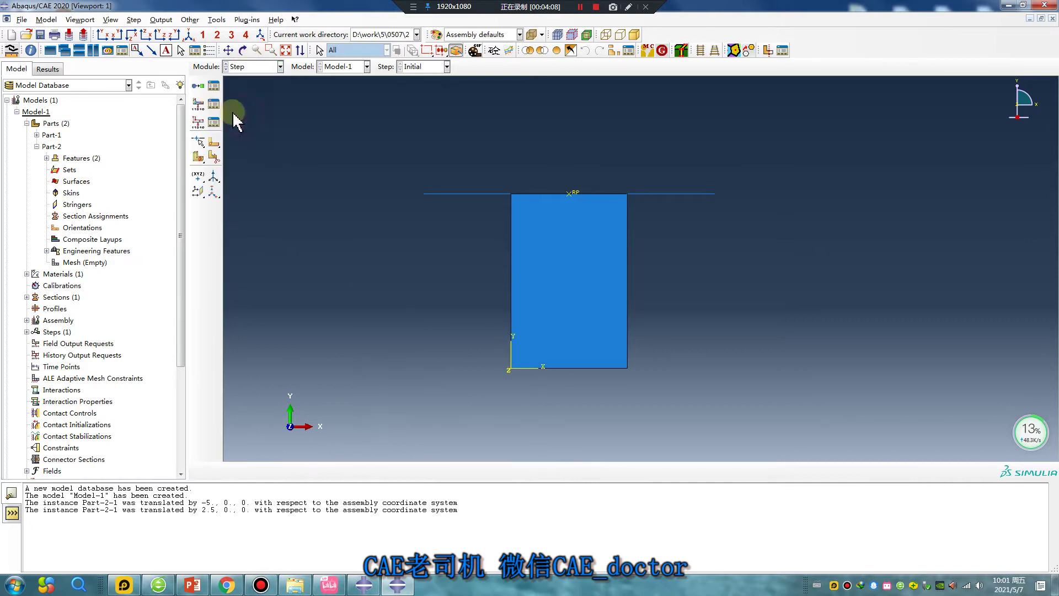
left_click(198, 86)
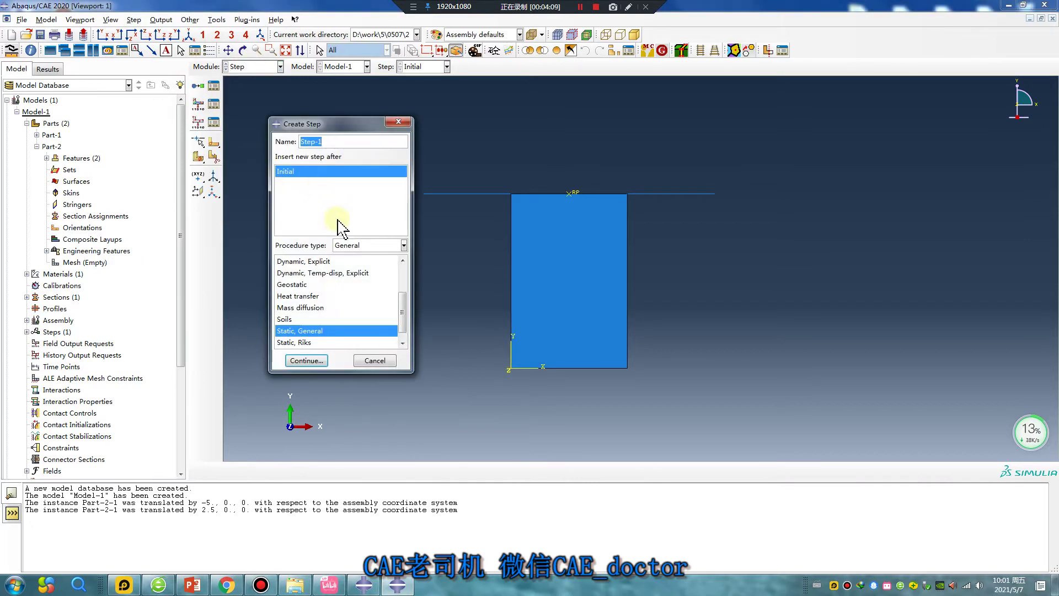
left_click(303, 262)
left_click(306, 360)
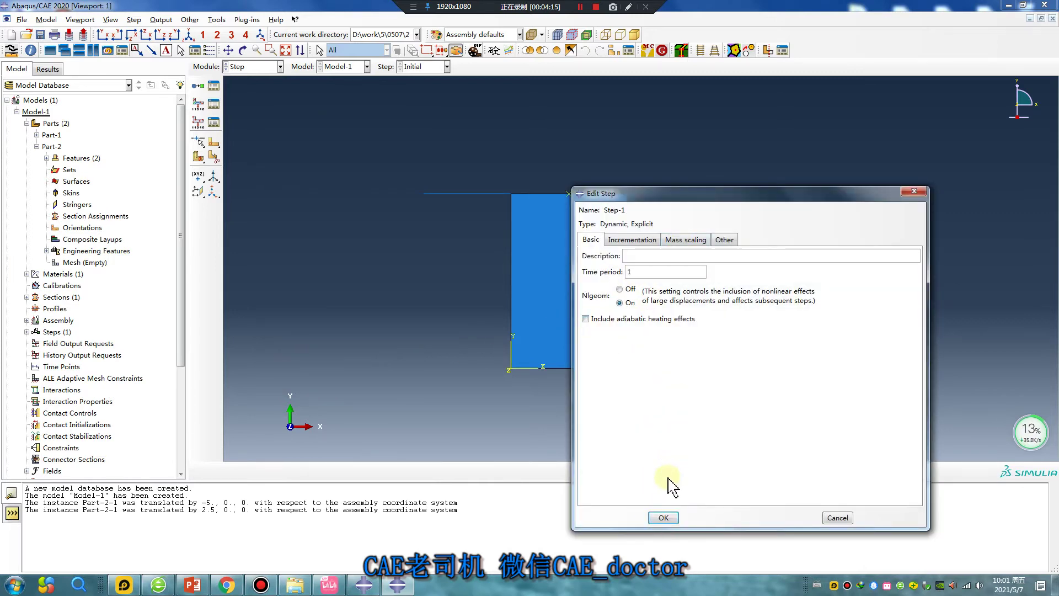
left_click(664, 519)
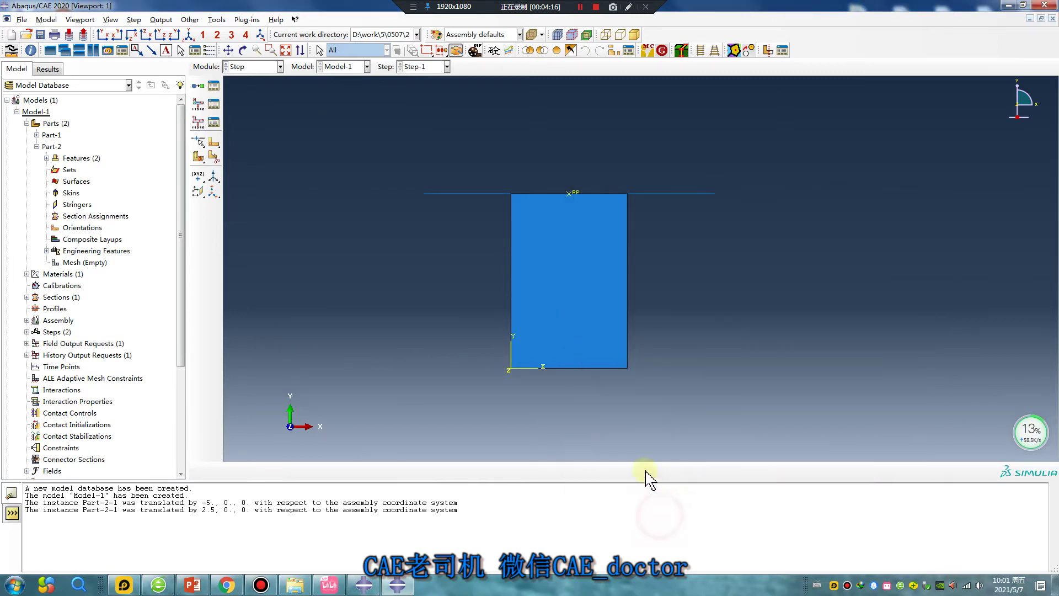
Step: Open the restart requests and accept 1 interval for Step-1 without overlay or time marks
left_click(190, 20)
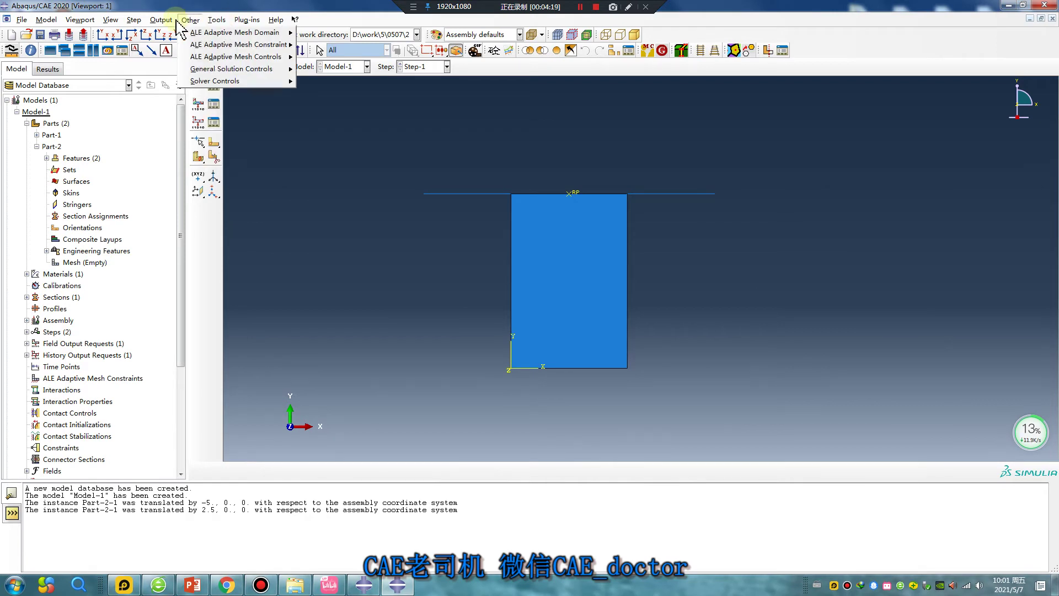
mouse_move(166, 22)
left_click(186, 69)
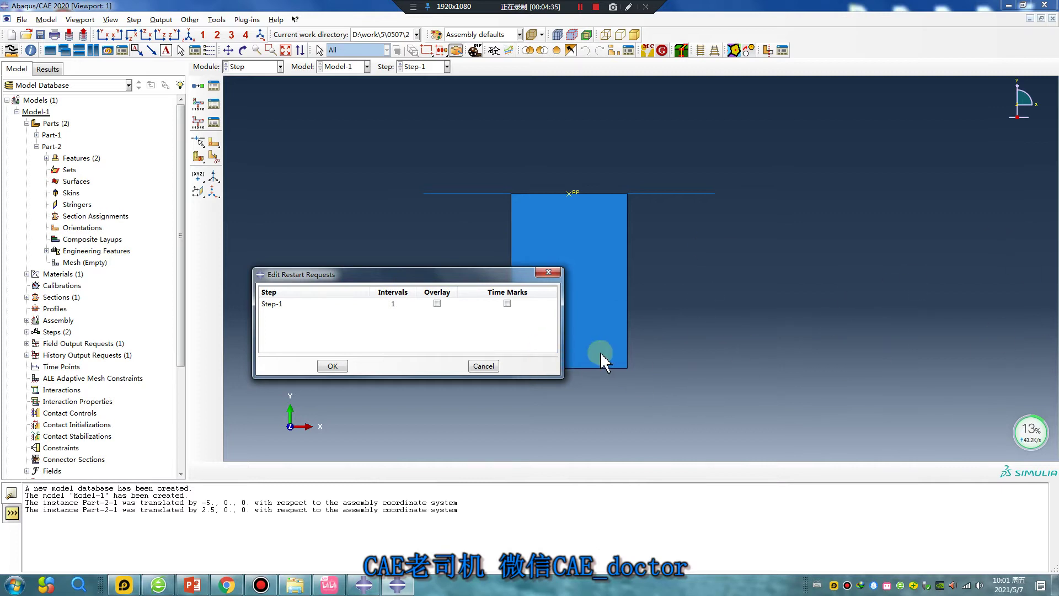
left_click(392, 304)
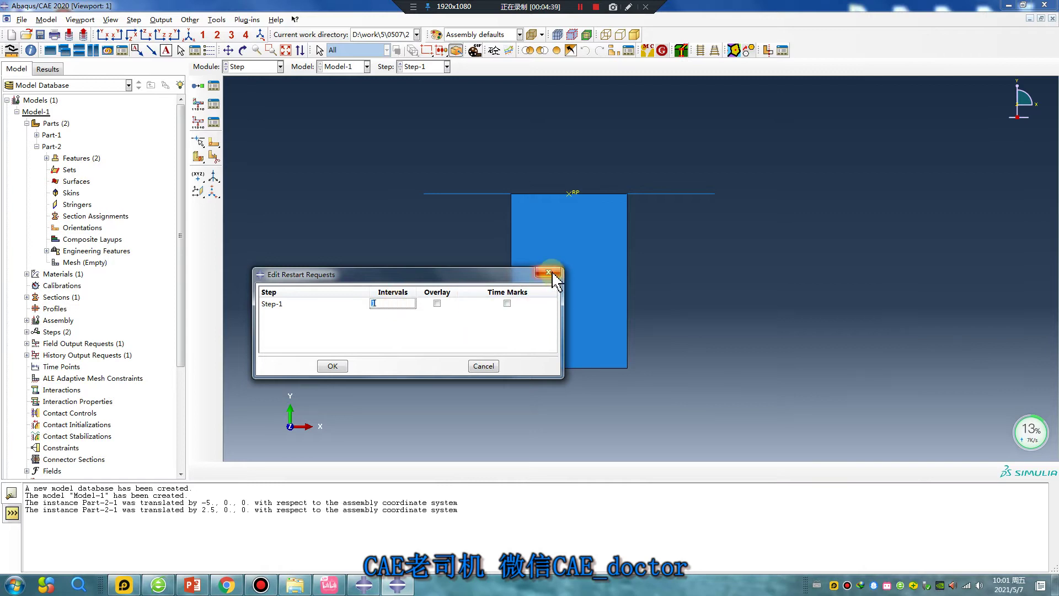
left_click(401, 330)
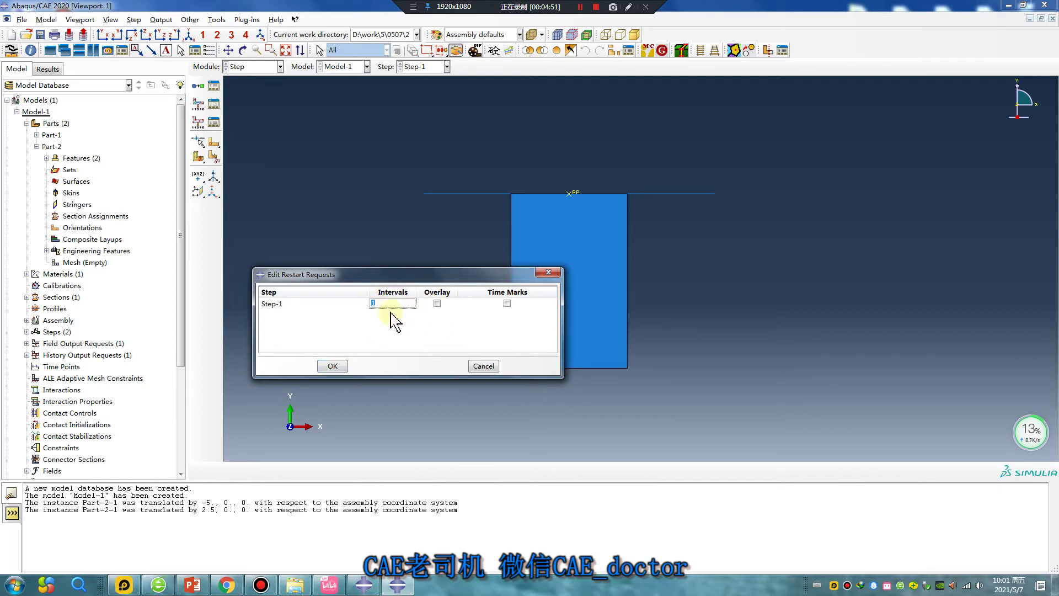
left_click(343, 366)
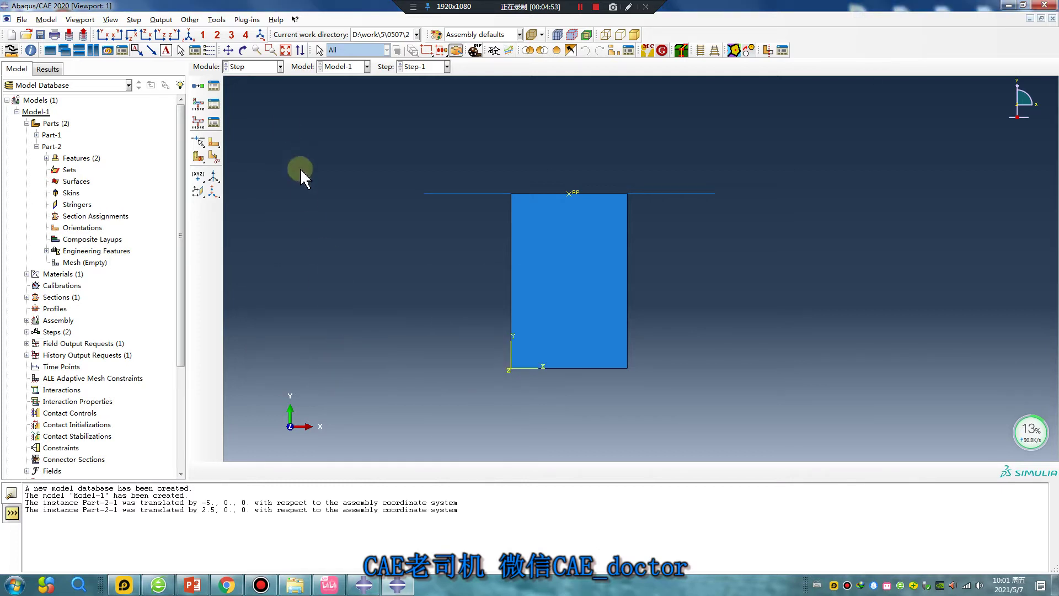
Step: Switch to the Interaction module
left_click(242, 66)
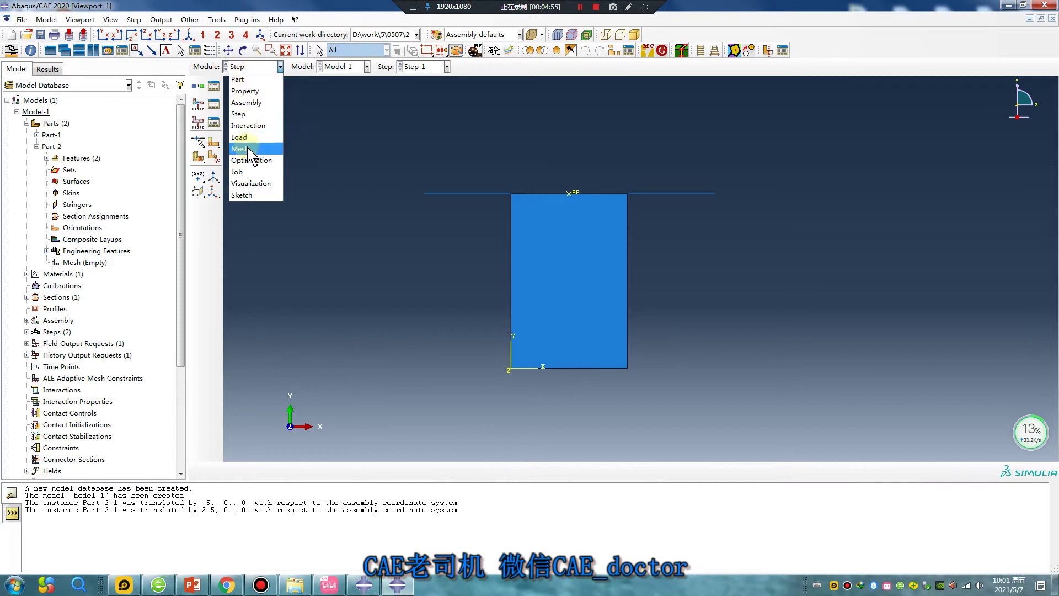
left_click(249, 125)
left_click(197, 86)
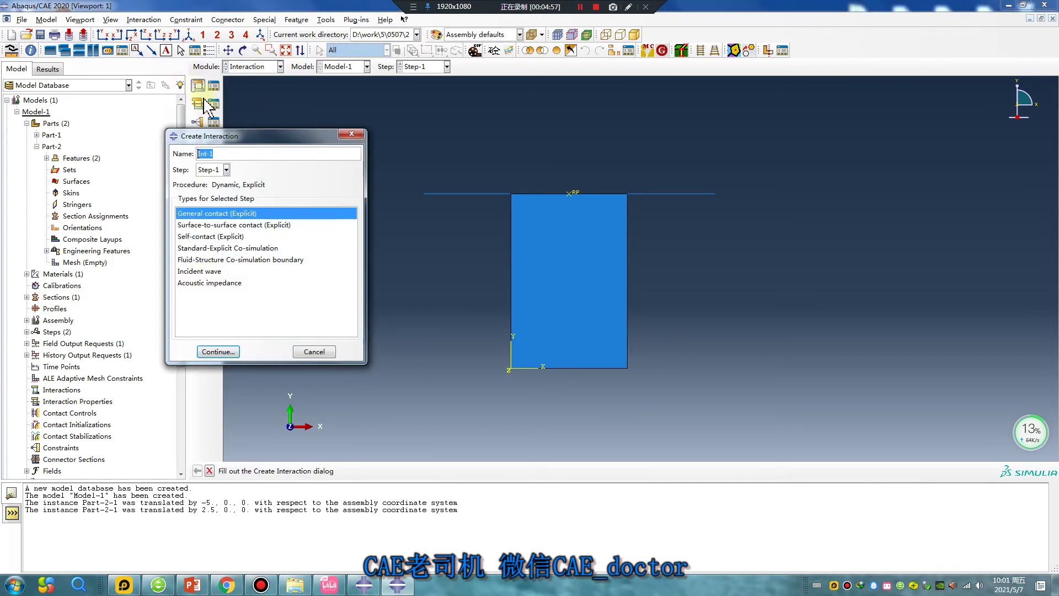
left_click(227, 225)
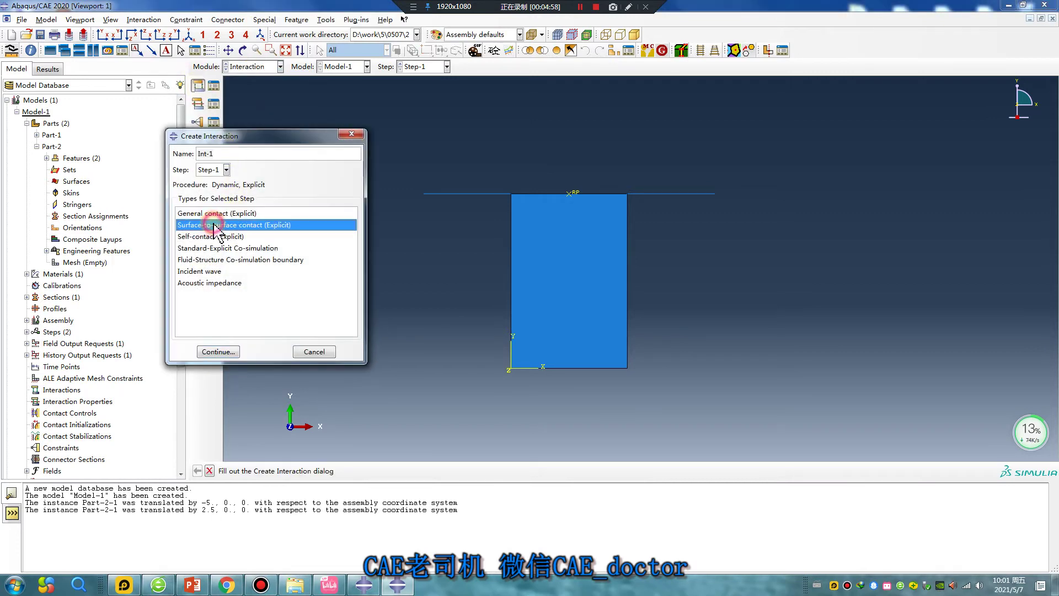
left_click(220, 351)
left_click(439, 194)
middle_click(397, 284)
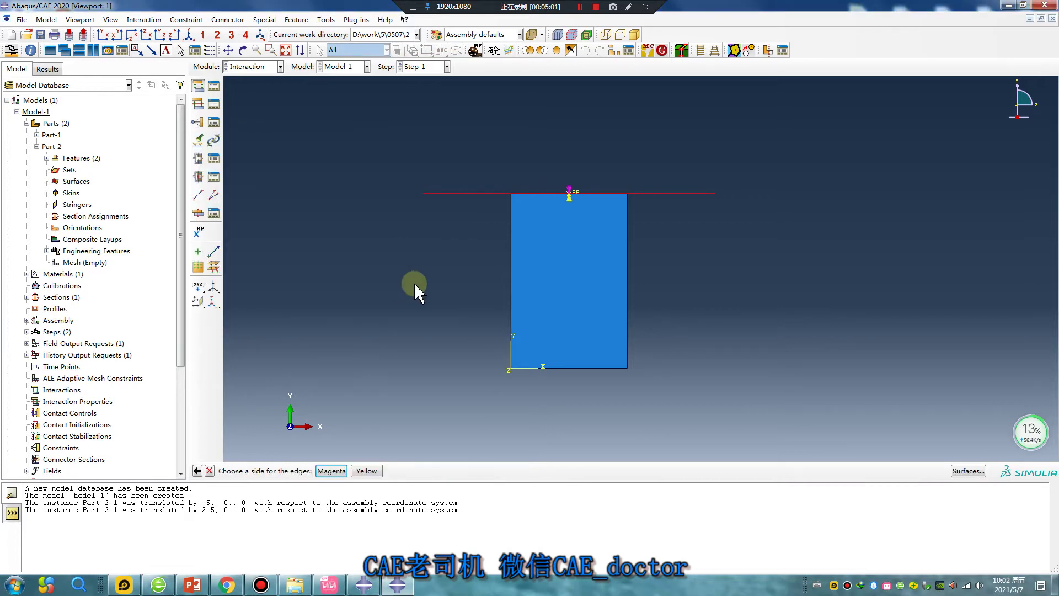
left_click(366, 471)
left_click(352, 472)
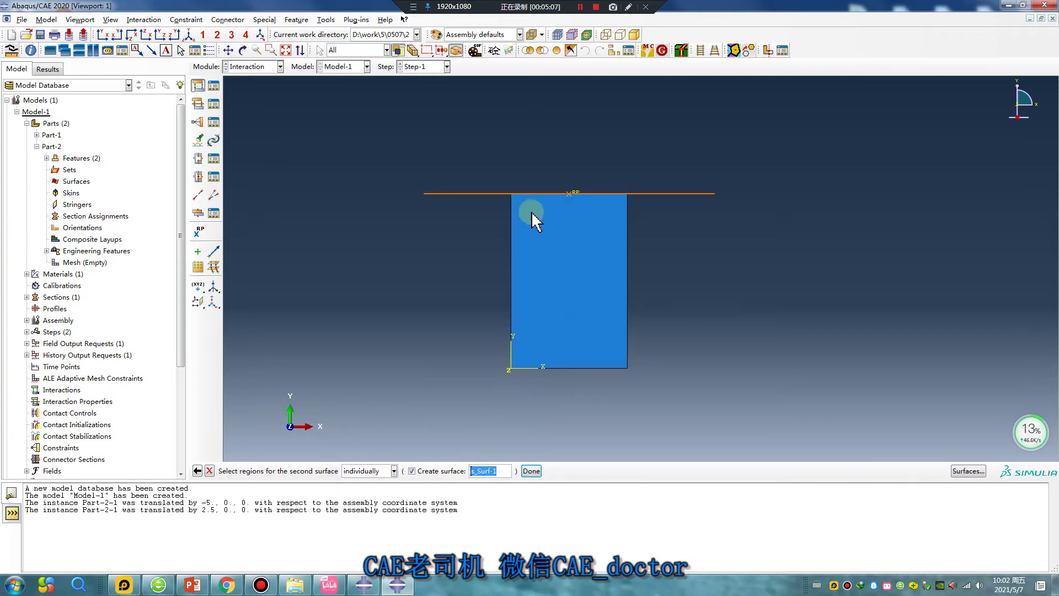
left_click_drag(550, 229, 486, 141)
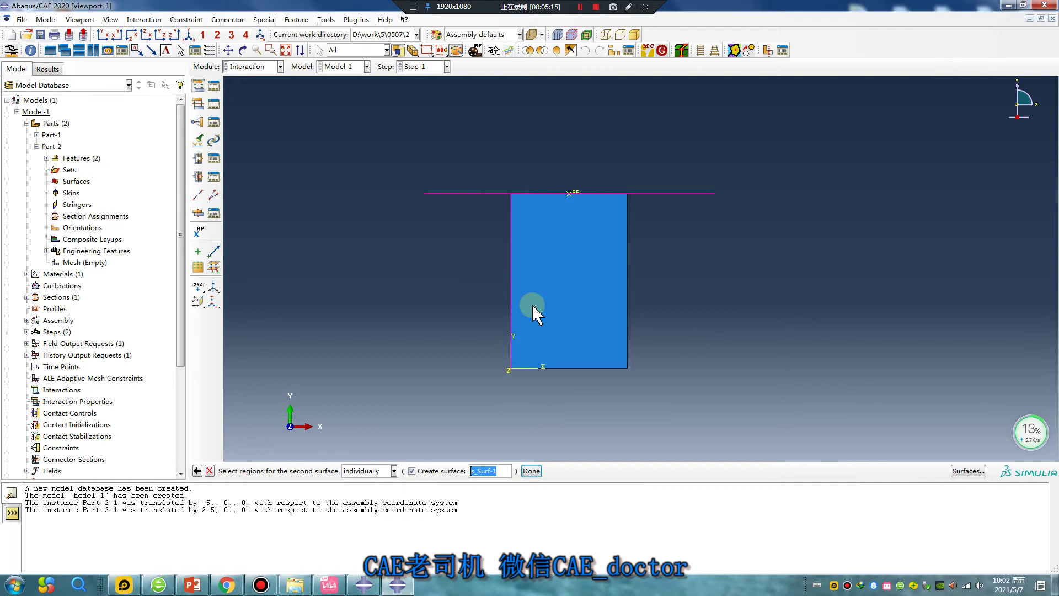
left_click(478, 282)
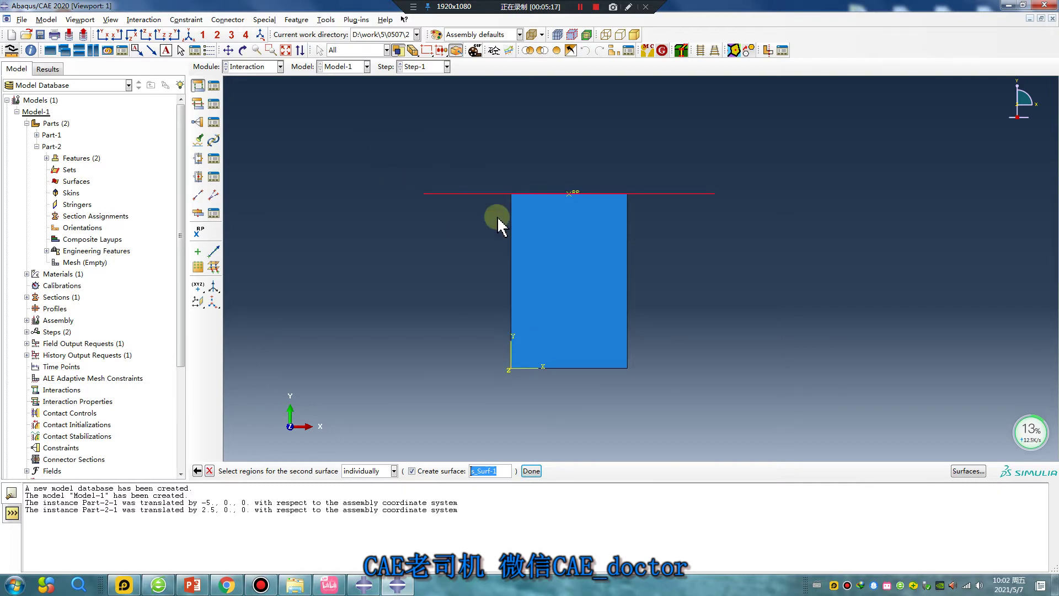
scroll(537, 203, "up", 6)
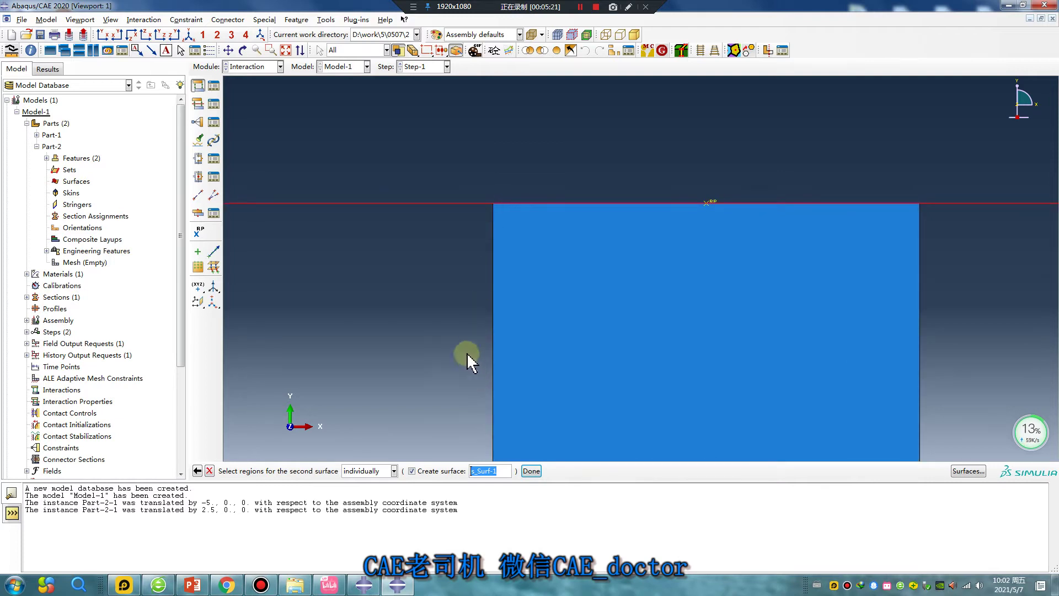
scroll(469, 358, "down", 3)
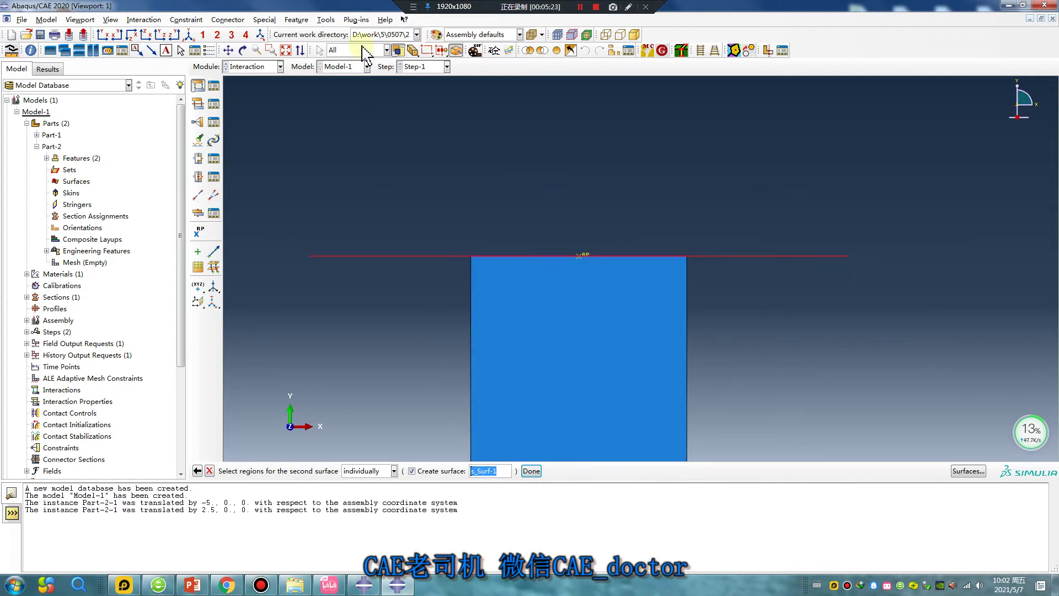
key("Escape")
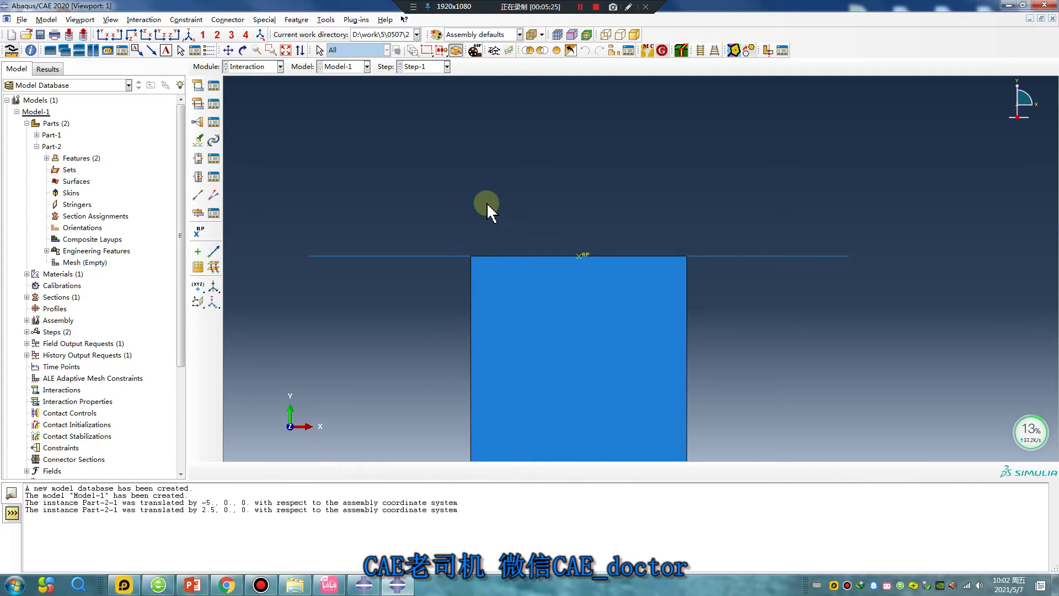
Step: Start a surface-to-surface contact (Explicit) in Step-1 with the rigid wire's yellow side facing the rectangle as first surface m_Surf-1
left_click(197, 86)
left_click(219, 352)
left_click(386, 257)
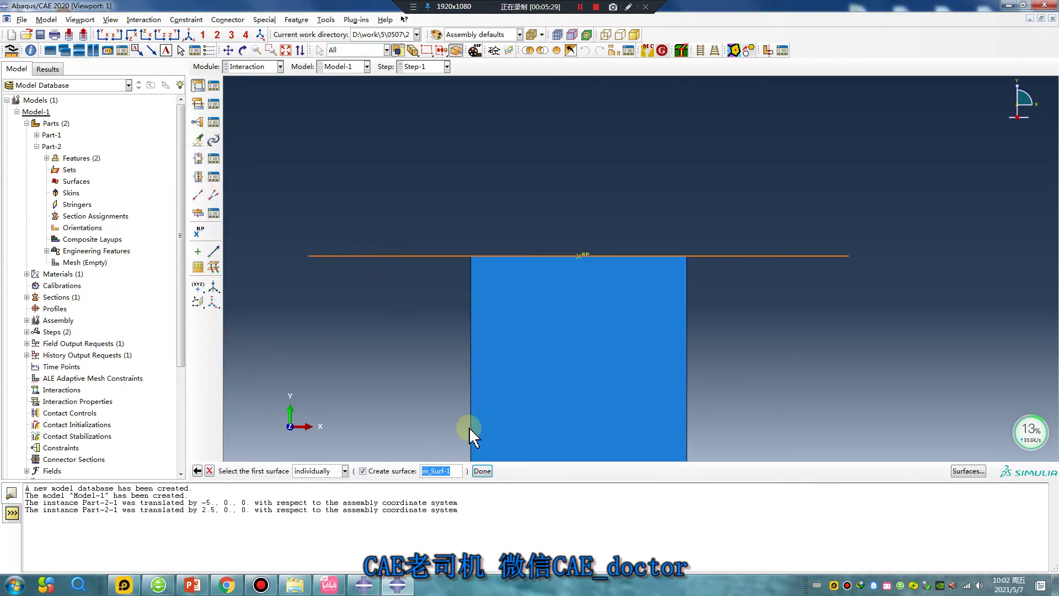
left_click(482, 471)
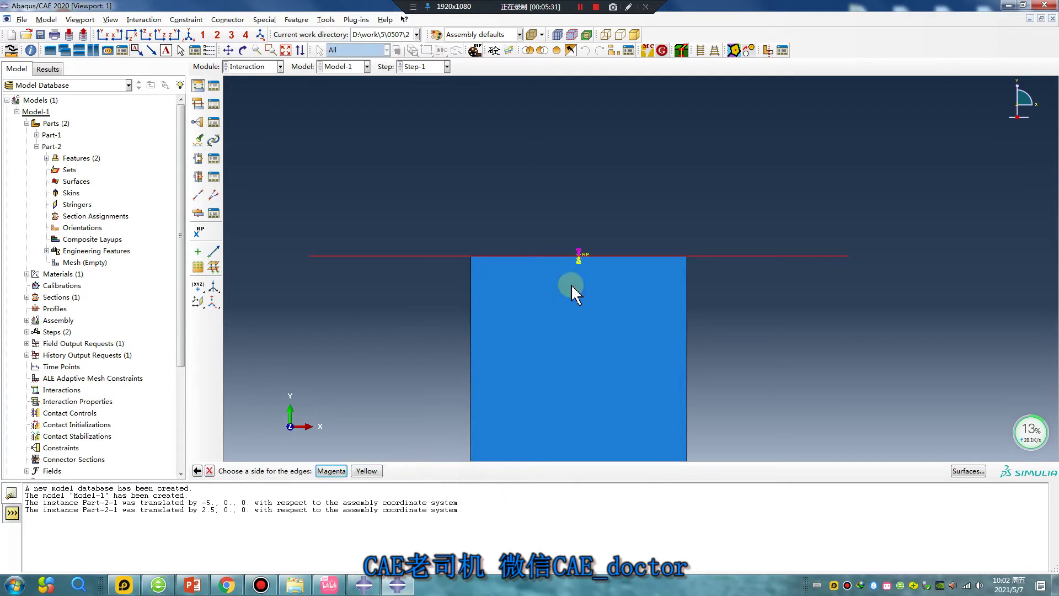
left_click(381, 472)
left_click(358, 470)
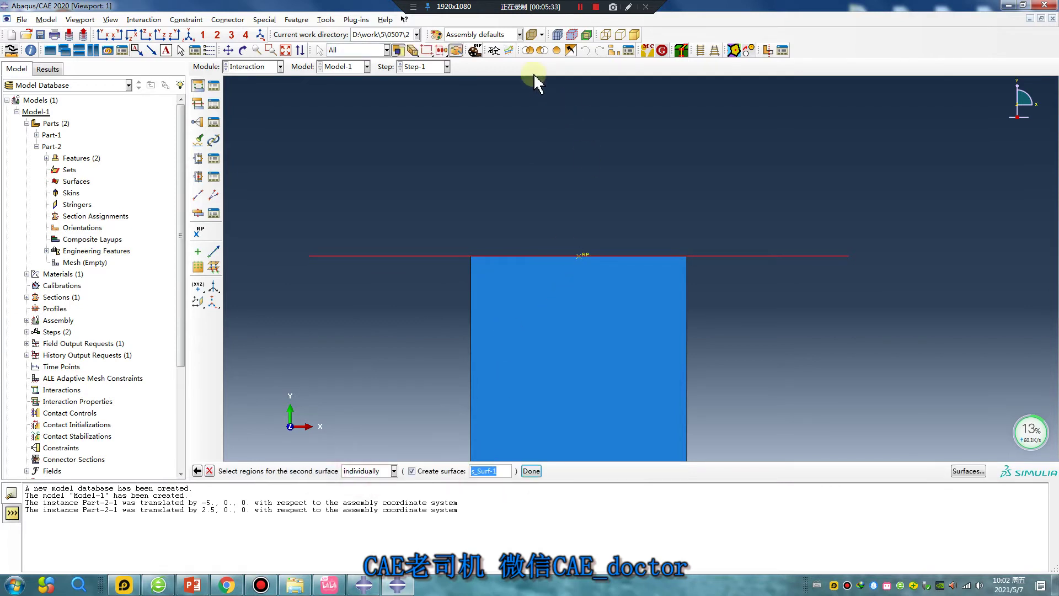
Step: Display only the Part-1-1 instance and select the rectangle's top edge as the second contact surface s_Surf-1
left_click(613, 50)
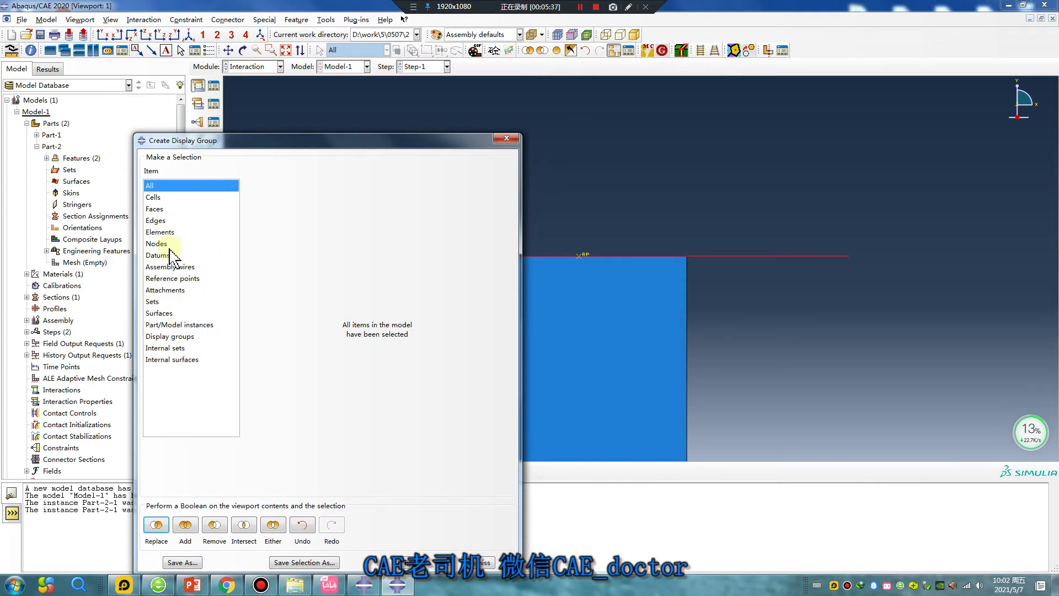
left_click(166, 325)
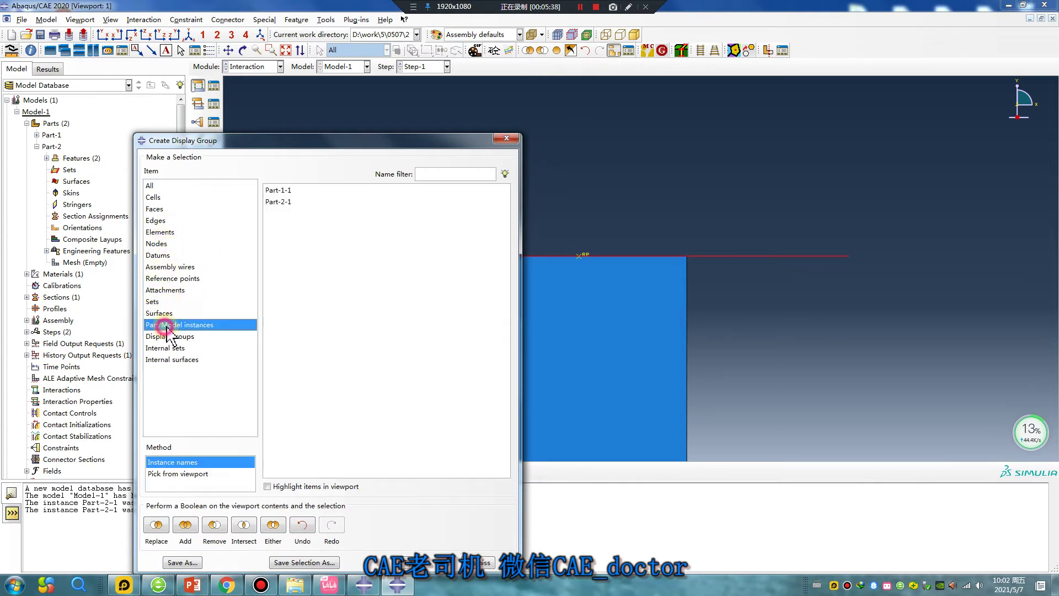
left_click(281, 190)
left_click(157, 525)
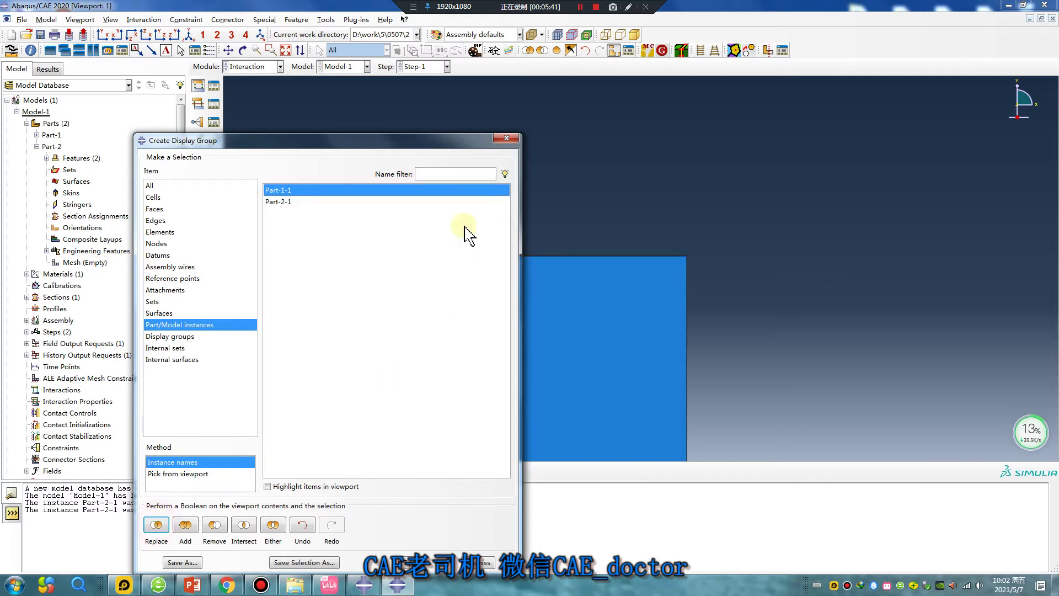
left_click(506, 138)
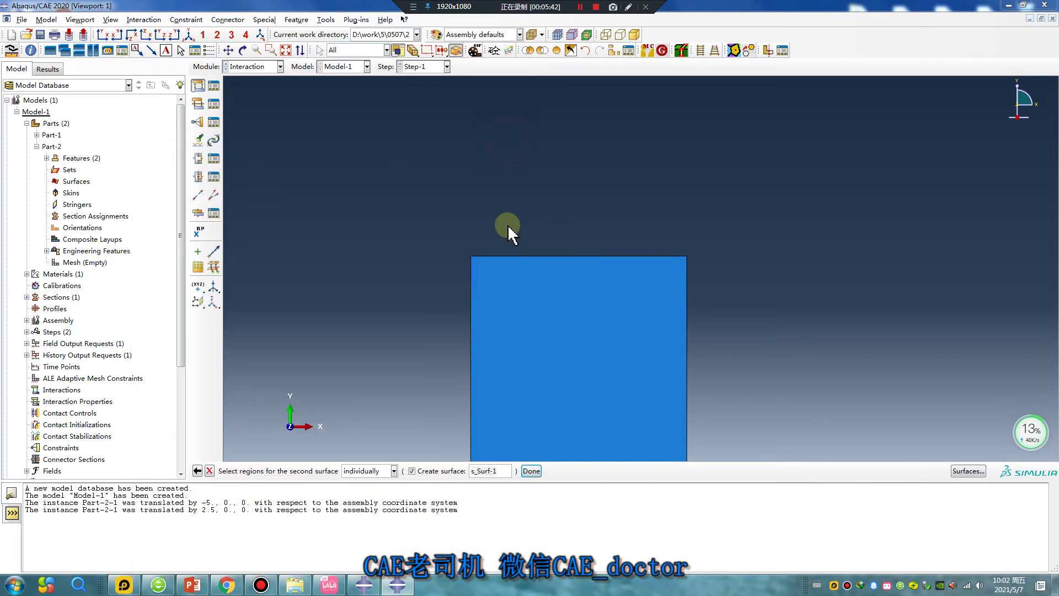
left_click(520, 256)
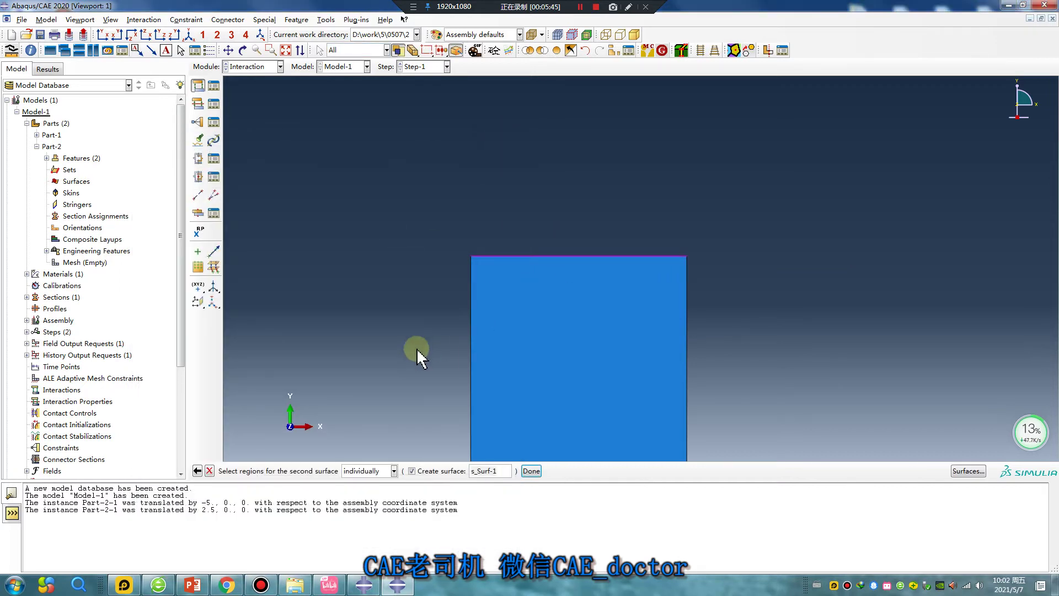
left_click(531, 470)
Step: Finish Int-1 using the penalty contact method and new contact property IntProp-1 with frictionless tangential and "Hard" normal behavior, and redisplay all instances
left_click(301, 217)
left_click(276, 243)
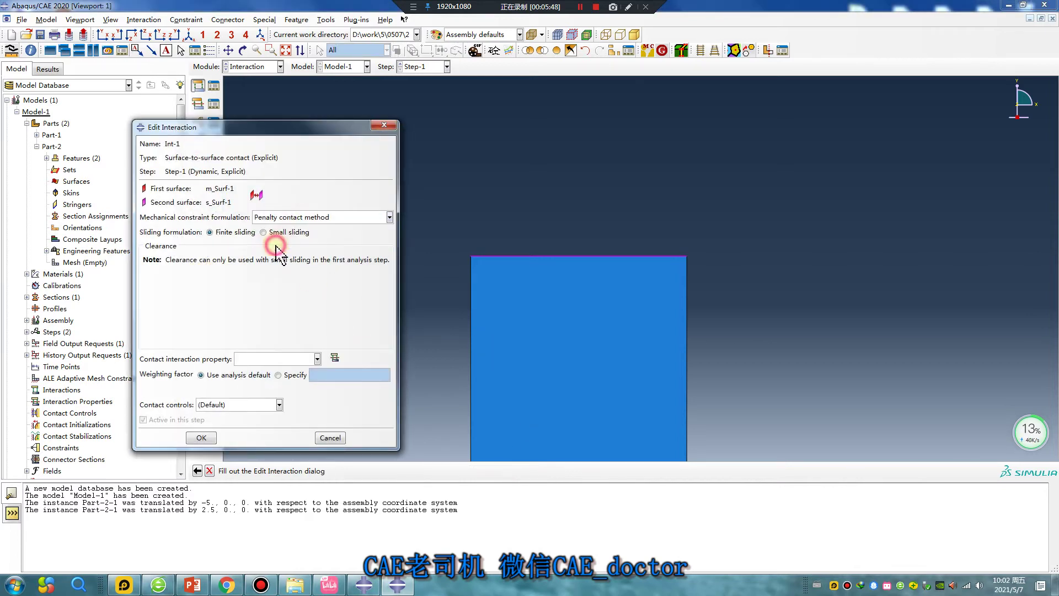
left_click(335, 357)
left_click(264, 257)
left_click(240, 178)
left_click(254, 187)
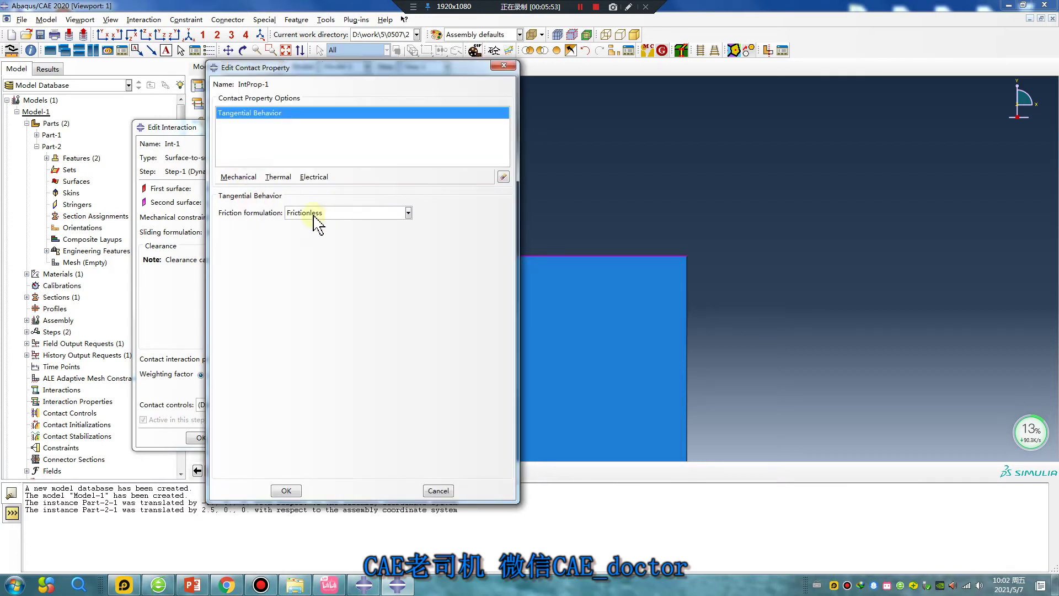
left_click(239, 178)
left_click(251, 199)
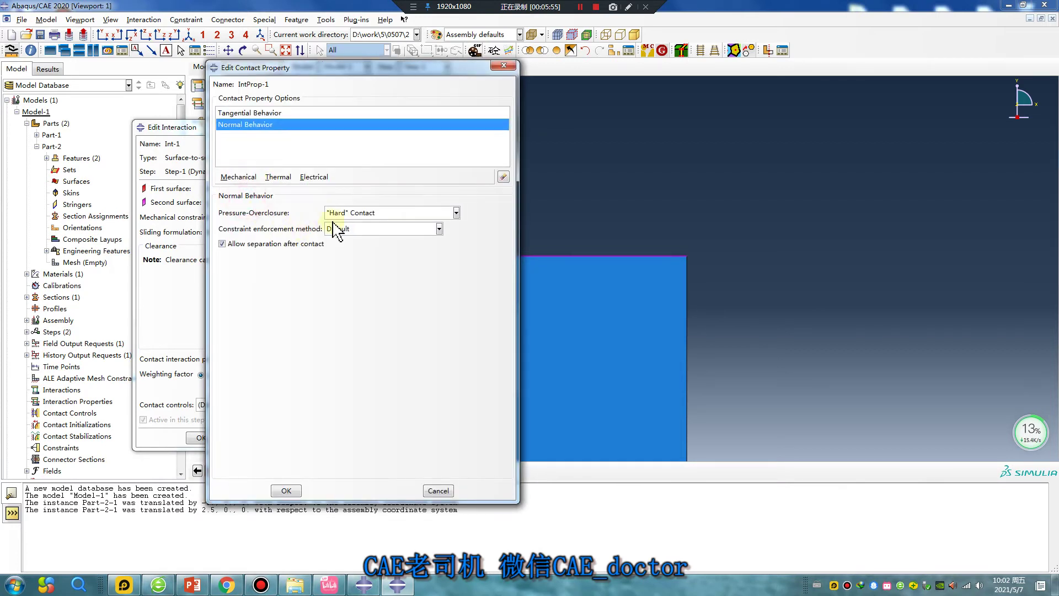
left_click(298, 492)
left_click(203, 436)
left_click(556, 51)
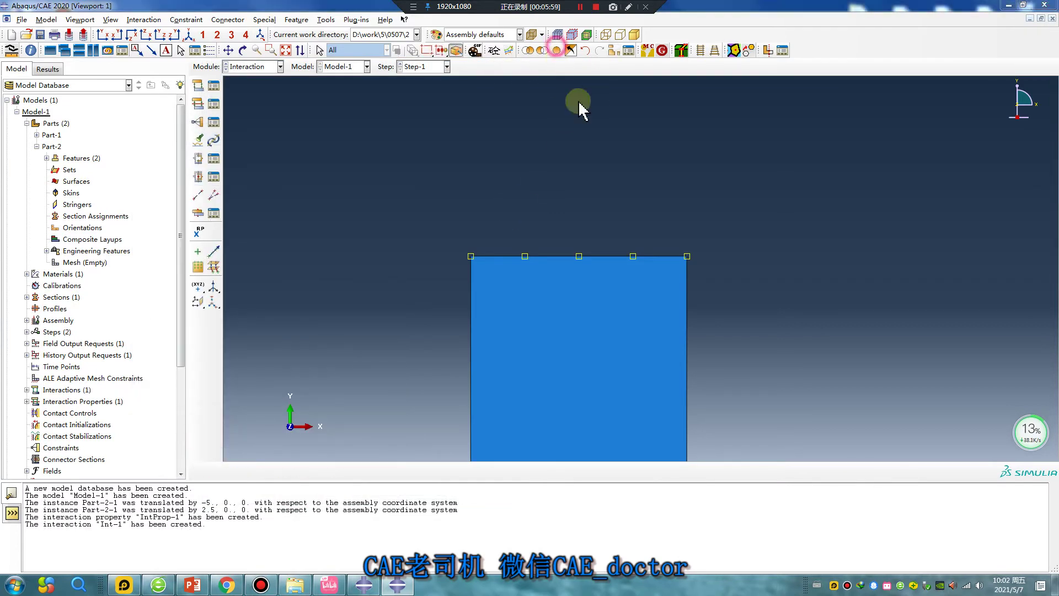
Step: Switch to the Mesh module, show Part-1 and assign it global seeds with a finer approximate global size
left_click(258, 66)
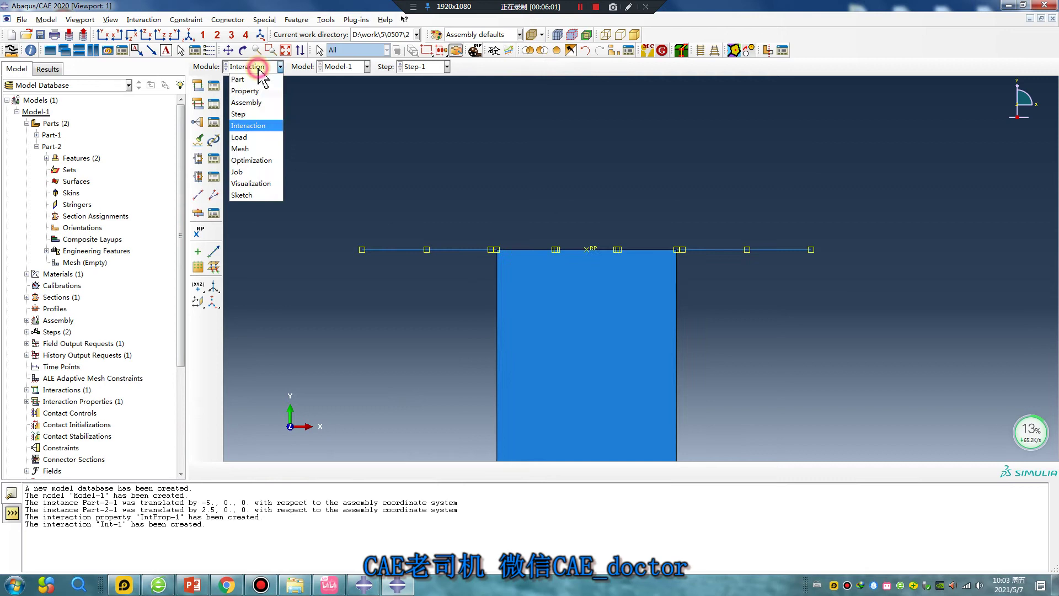
left_click(251, 149)
left_click(448, 66)
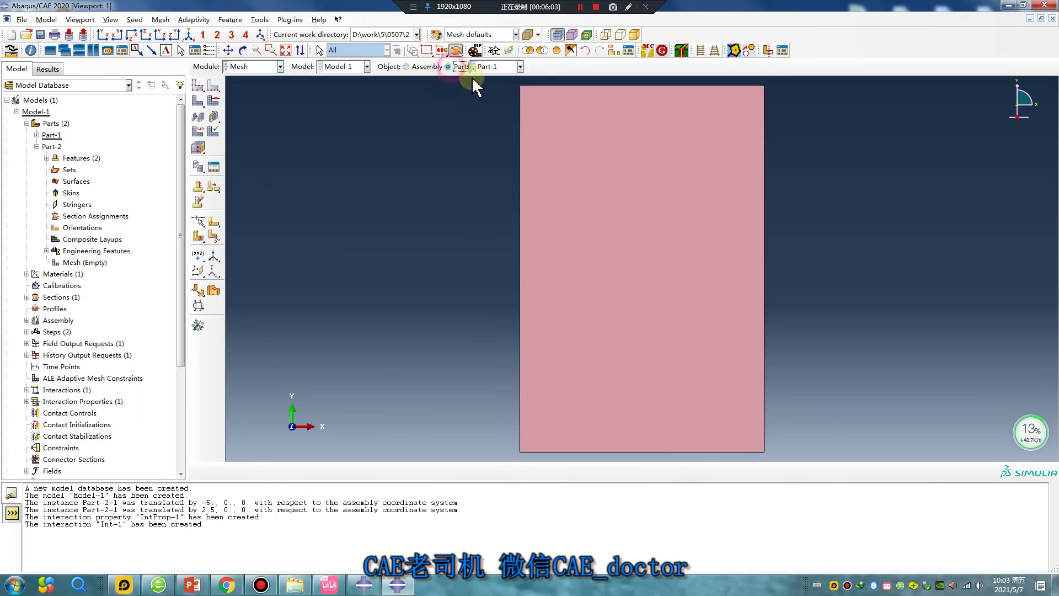
scroll(520, 272, "down", 1)
left_click(198, 86)
left_click(172, 281)
left_click_drag(159, 172, 161, 177)
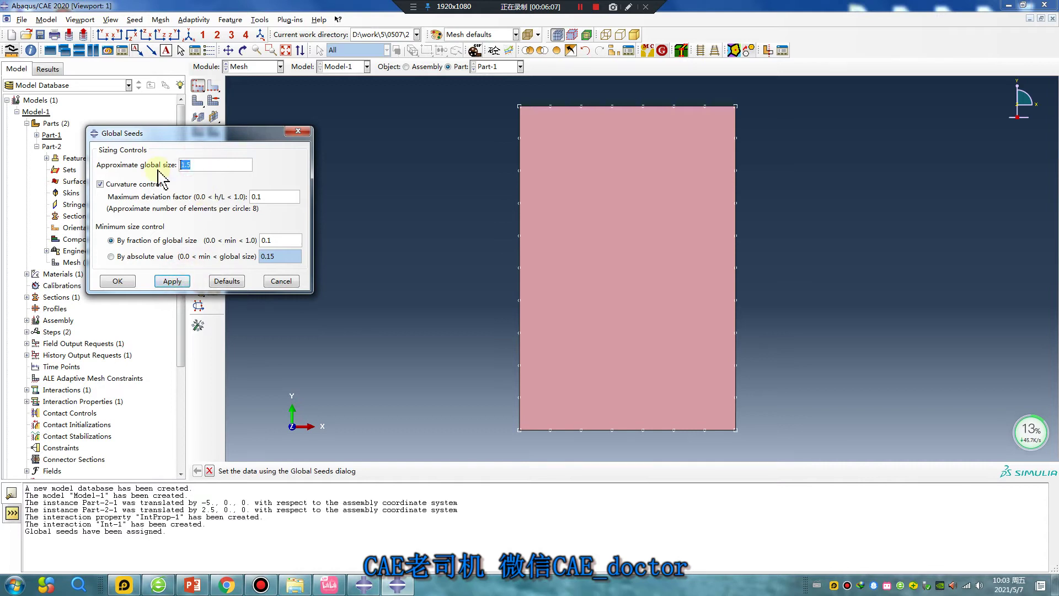
left_click(173, 281)
left_click(118, 281)
Step: Generate the mesh on the rectangular Part-1
left_click(197, 116)
middle_click(359, 147)
scroll(429, 135, "down", 1)
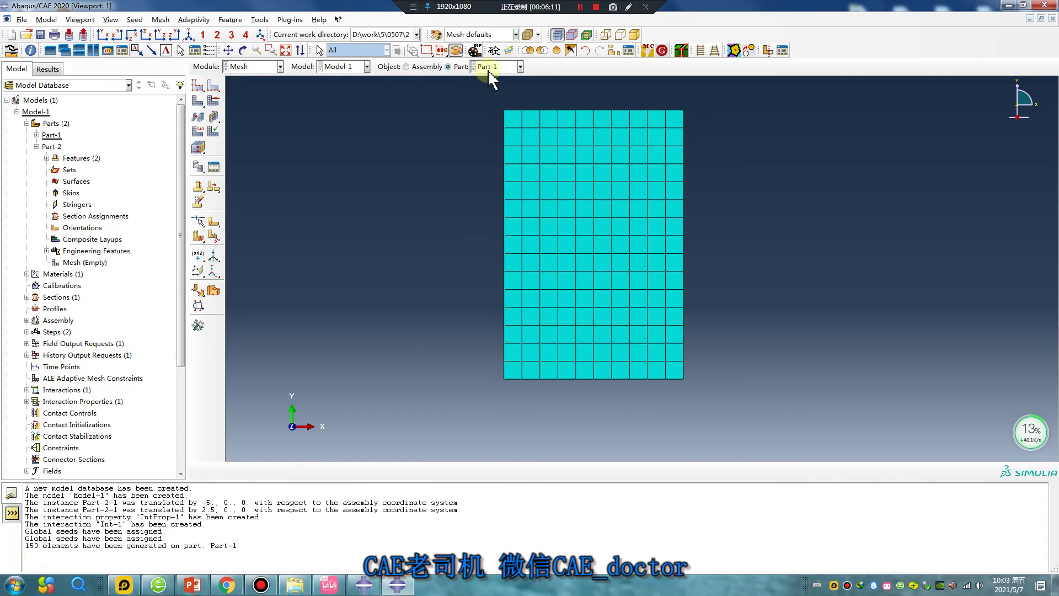
Step: Display Part-2 for meshing and check its modeling space and part type
left_click(490, 70)
left_click(489, 91)
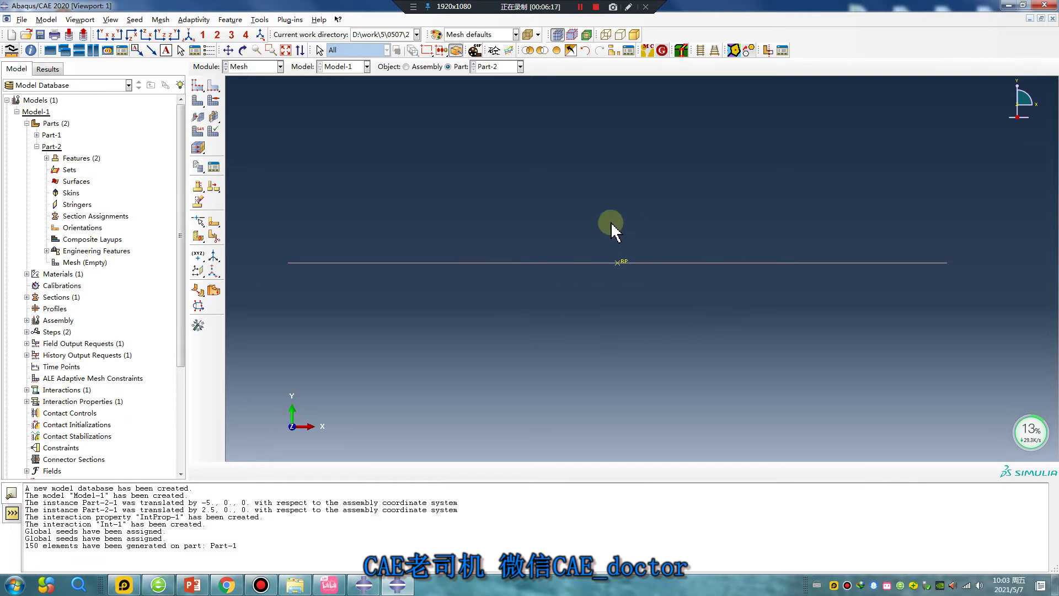
right_click(51, 148)
left_click(83, 154)
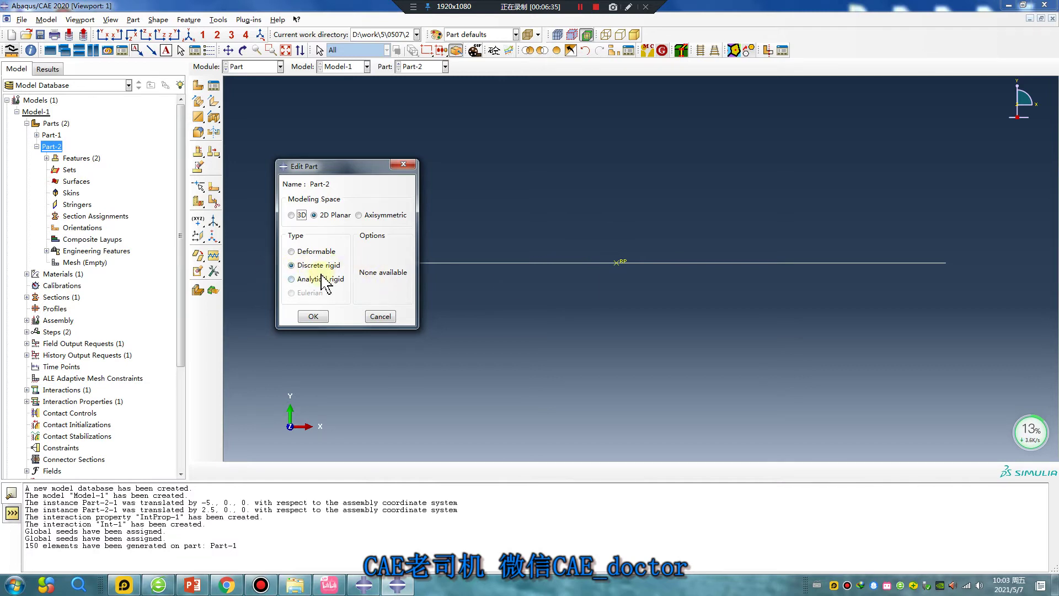
left_click(405, 165)
left_click(251, 66)
left_click(259, 144)
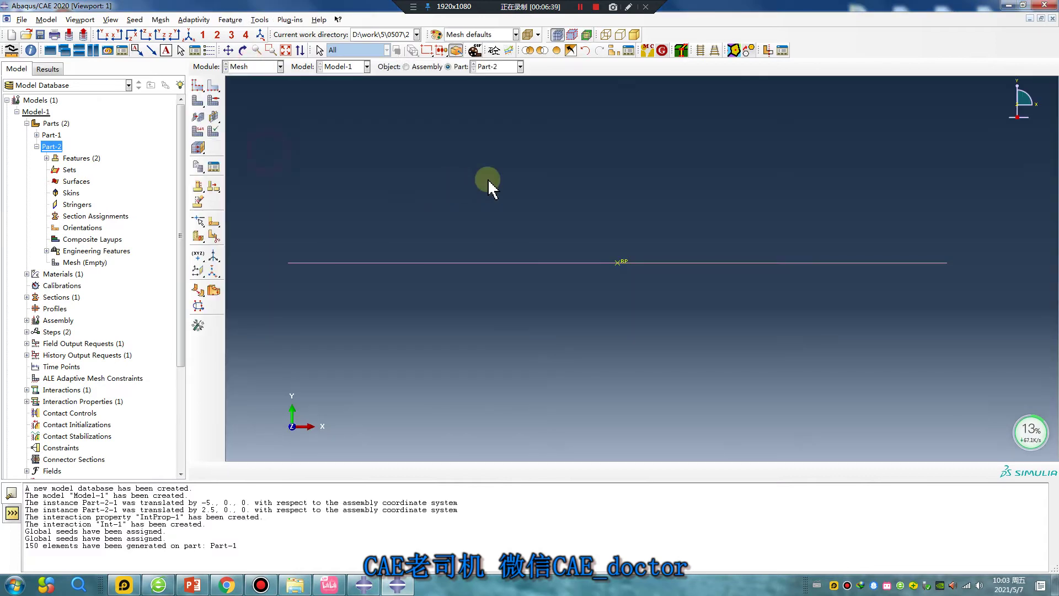
Step: Assign global seeds with an approximate size of 1 to Part-2 and generate its mesh
left_click(198, 86)
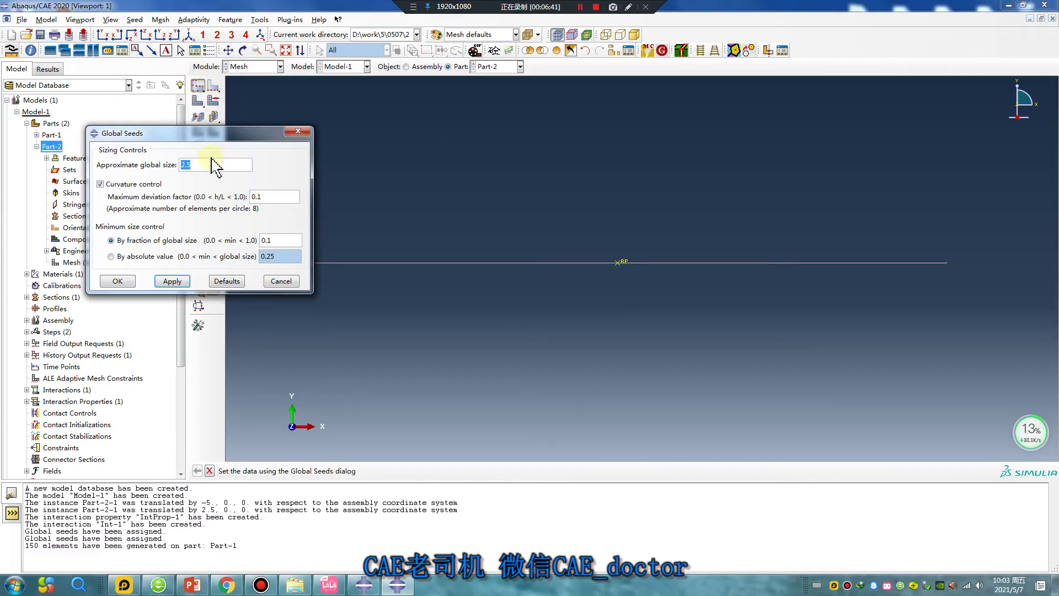
left_click(172, 281)
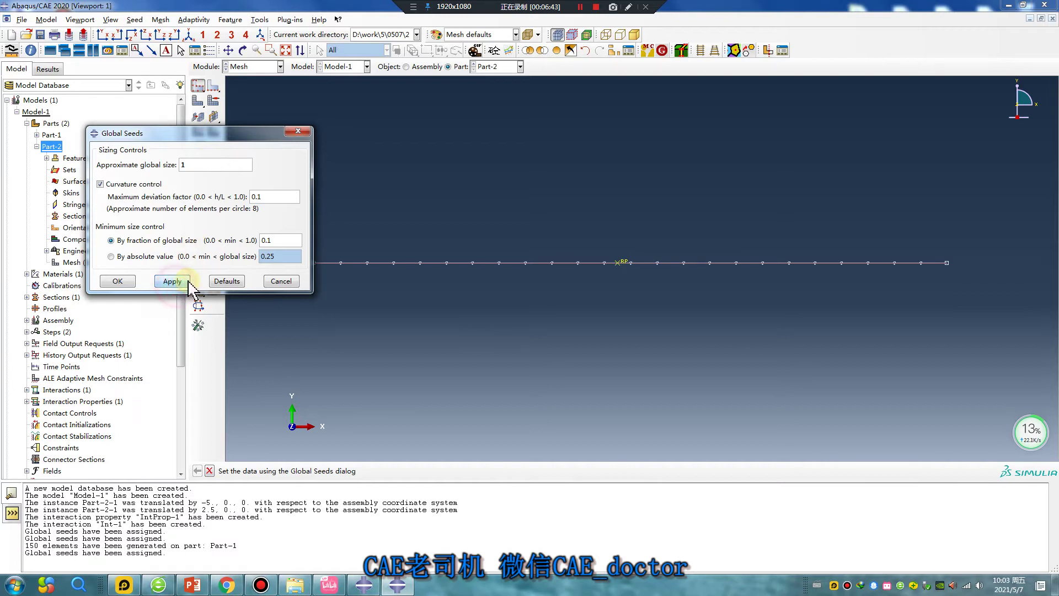
left_click(118, 281)
left_click(198, 117)
middle_click(433, 198)
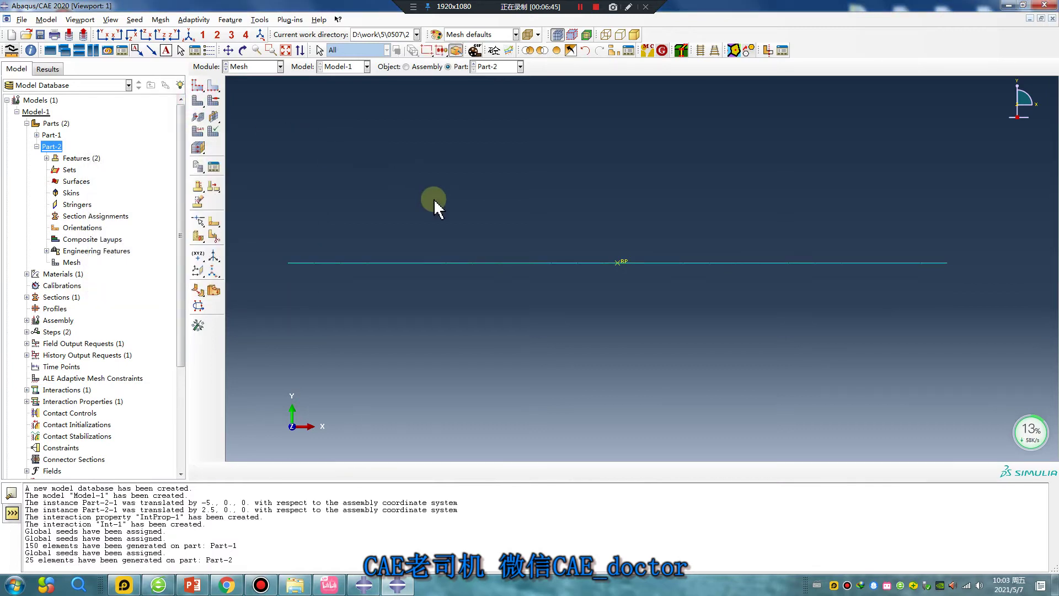
Step: In the Load module, fix the rectangle's bottom edge with a boundary condition in the Initial step
left_click(251, 67)
left_click(249, 142)
left_click(198, 103)
left_click(246, 246)
left_click(227, 256)
left_click(235, 416)
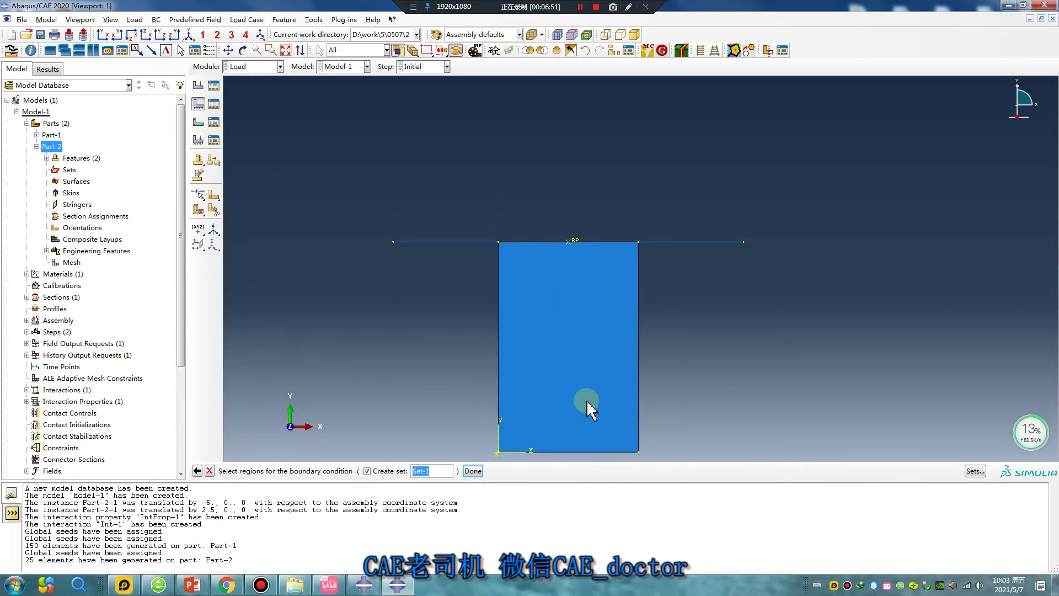
left_click(578, 452)
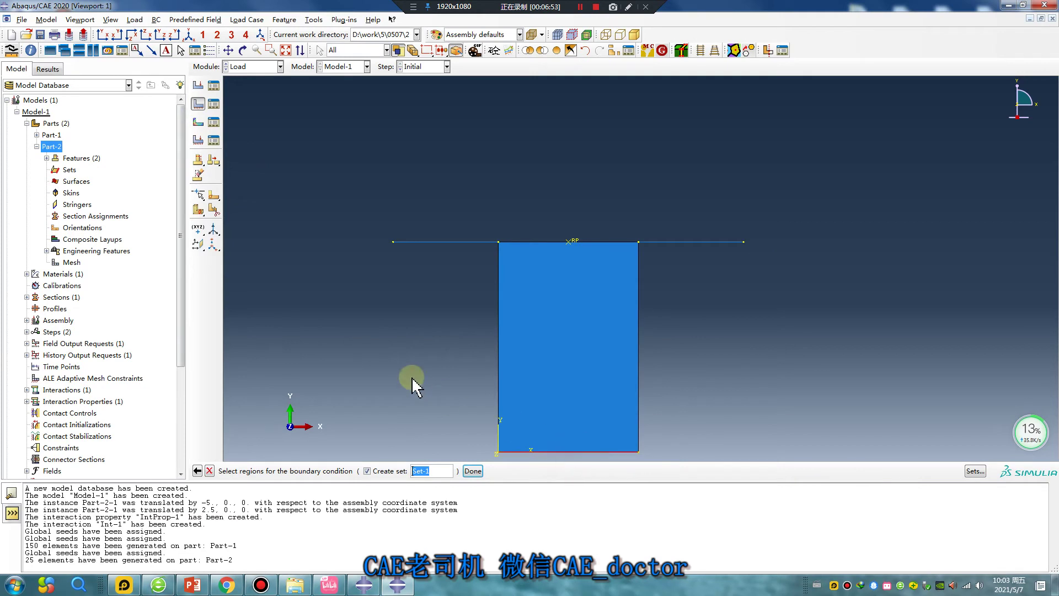
middle_click(412, 376)
left_click(49, 340)
left_click(90, 358)
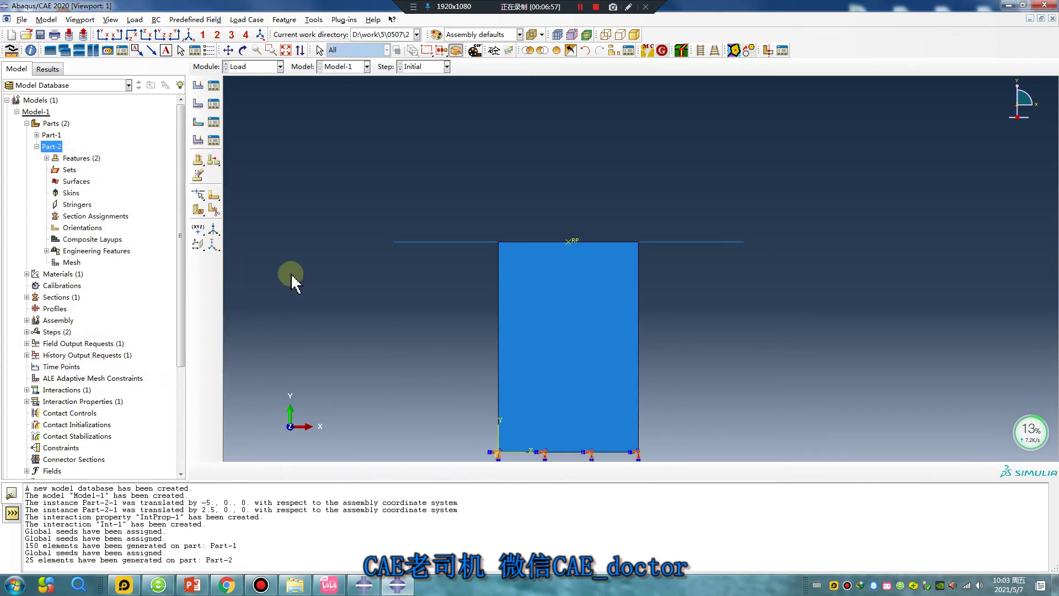
Step: Create Displacement/Rotation boundary condition BC-2 in Step-1 on the rigid wire's reference point
left_click(199, 103)
left_click(297, 302)
left_click(272, 245)
left_click(232, 271)
left_click(235, 416)
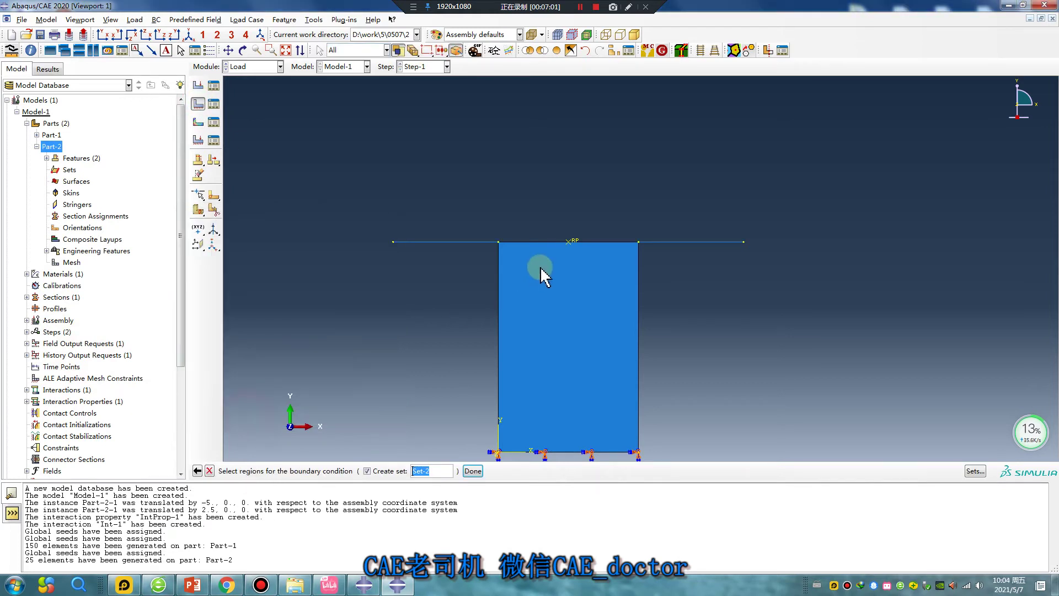
left_click(574, 243)
middle_click(436, 324)
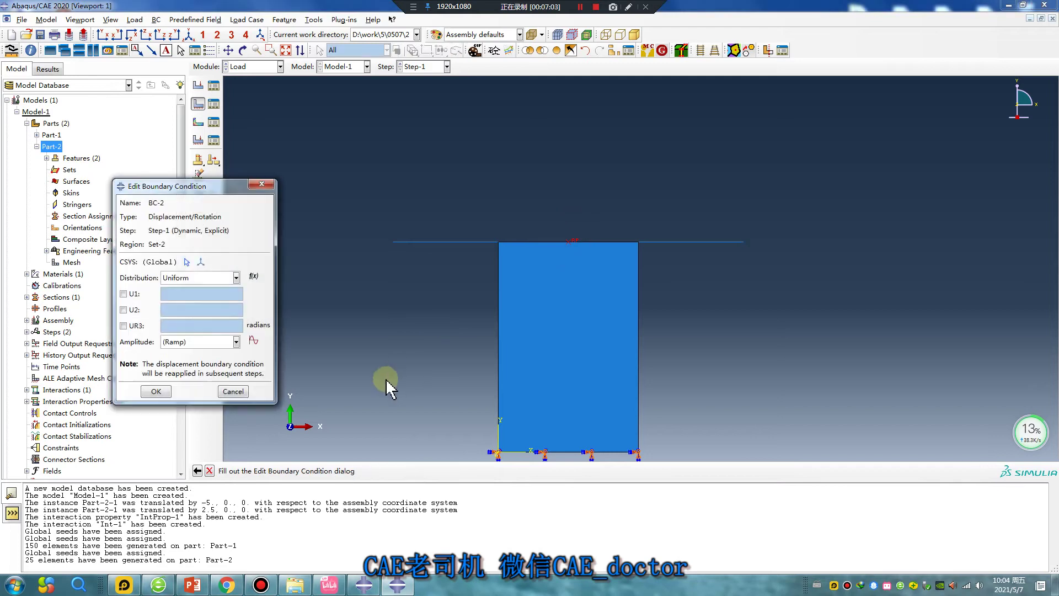
Step: Constrain BC-2 with U1 = 0, U2 = -0.3 and UR3 = 0
left_click(123, 310)
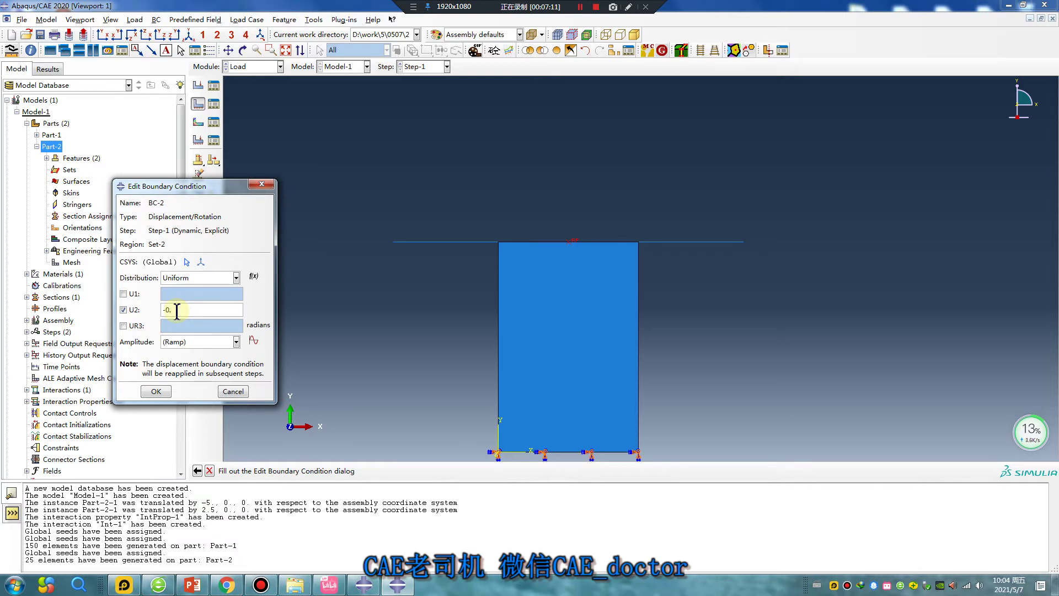
left_click(123, 294)
left_click(123, 326)
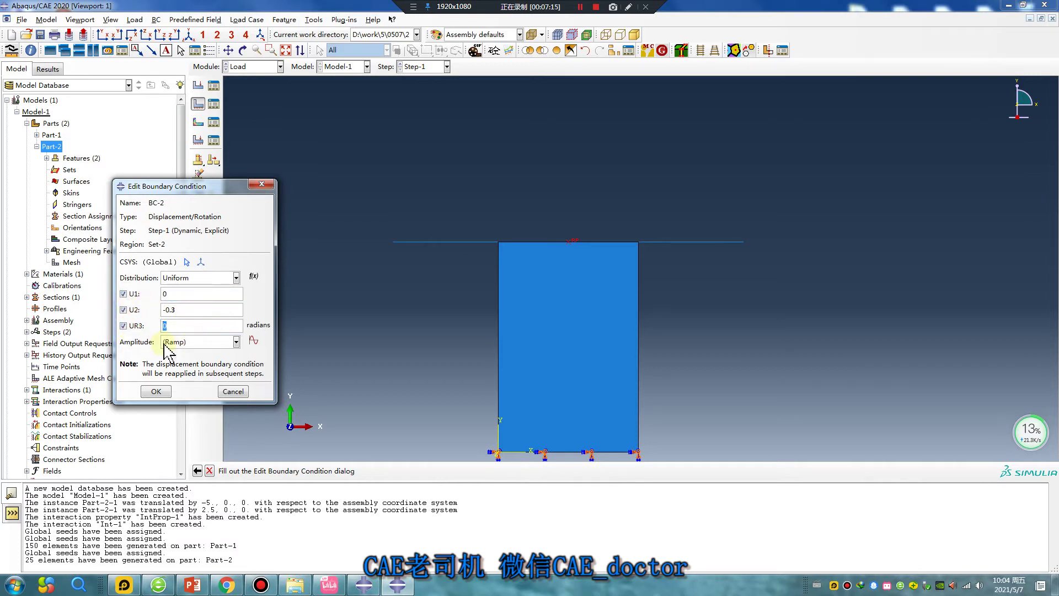
Step: Create the tabular amplitude Amp-1 with the time/amplitude points 0, 0 and 1, 1
left_click(251, 338)
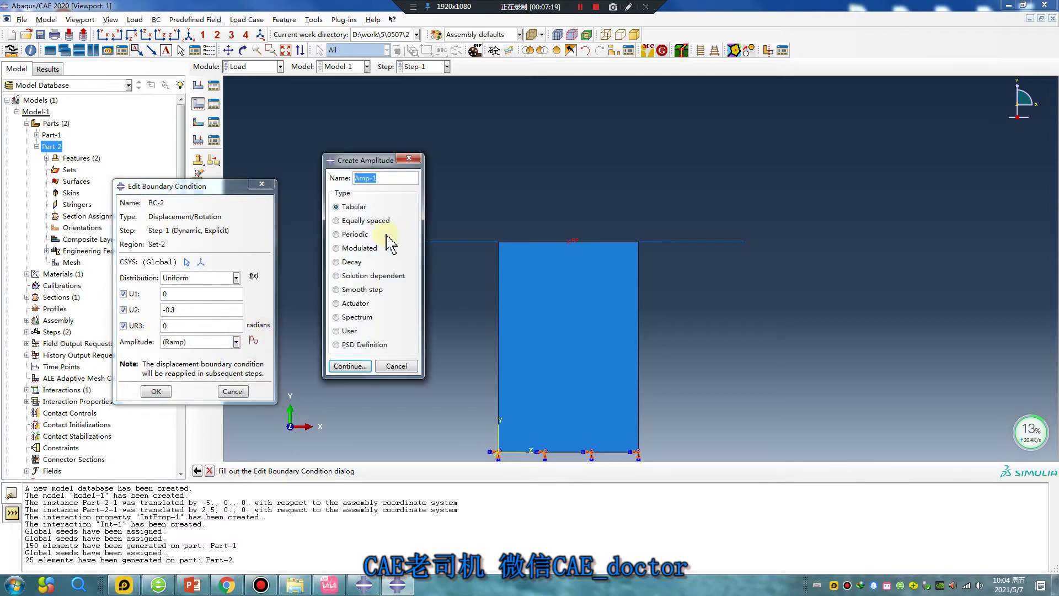
left_click(355, 367)
left_click(623, 302)
type("0")
left_click(682, 302)
type("0")
left_click(640, 312)
type("1")
left_click(685, 312)
type("1")
left_click(644, 527)
Step: Assign amplitude Amp-1 to BC-2 and finish the boundary condition
left_click(236, 341)
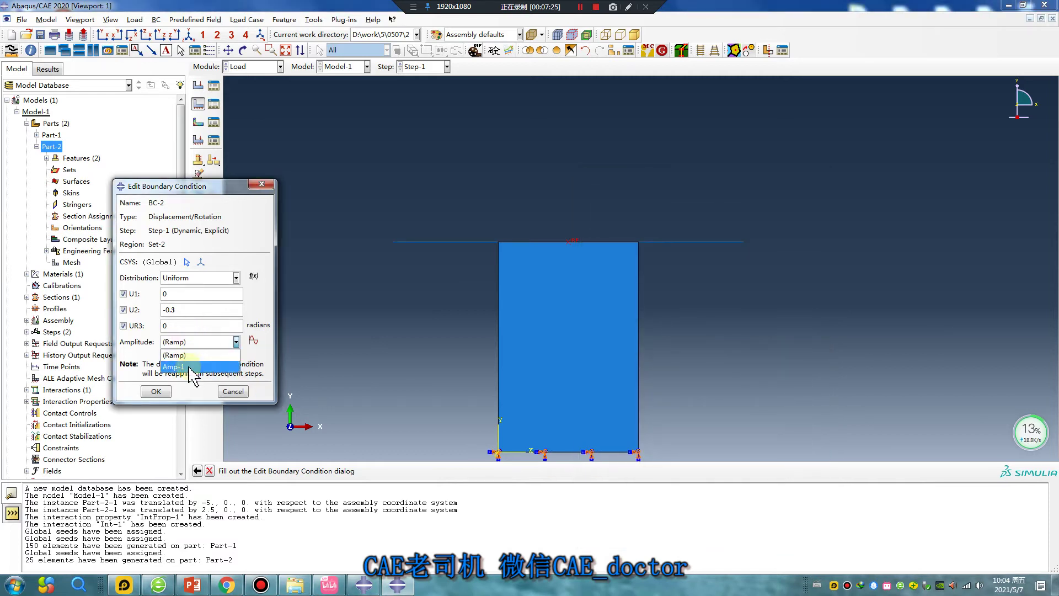
left_click(187, 364)
left_click(159, 392)
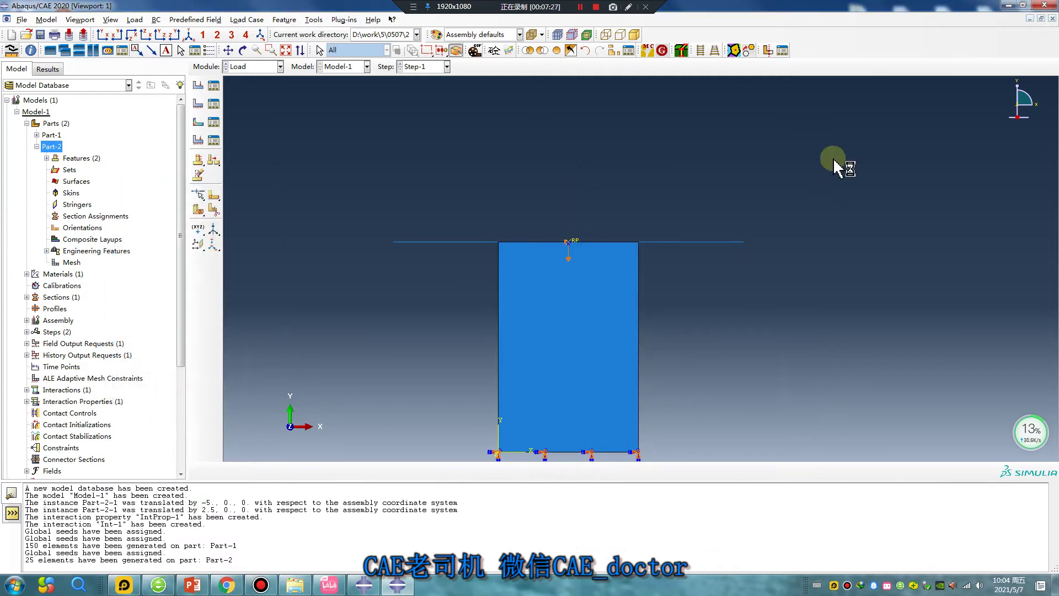
Step: In the Job module, create Job-1 for Model-1 with multiple processors enabled
left_click(246, 67)
left_click(237, 172)
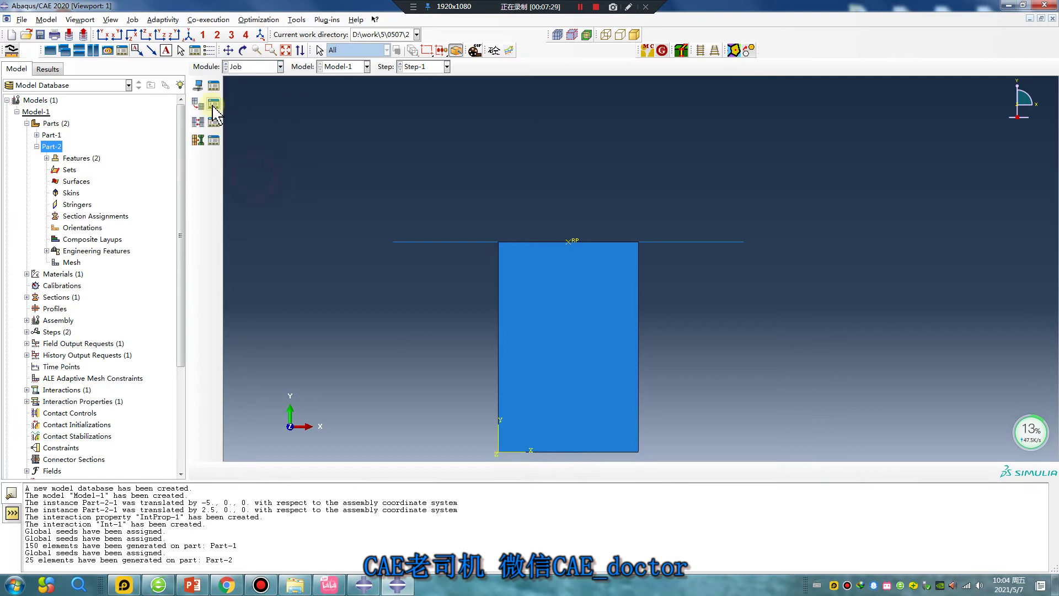
left_click(198, 86)
left_click(270, 334)
left_click(519, 206)
left_click(386, 223)
left_click(495, 221)
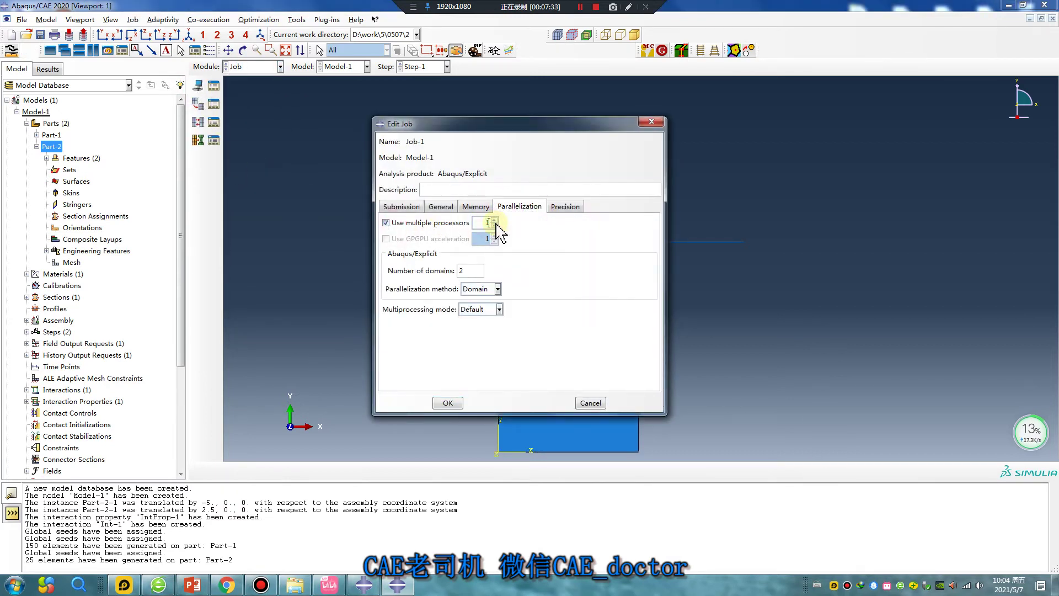
left_click(454, 403)
Step: Submit Job-1 for analysis from the Job Manager
left_click(213, 86)
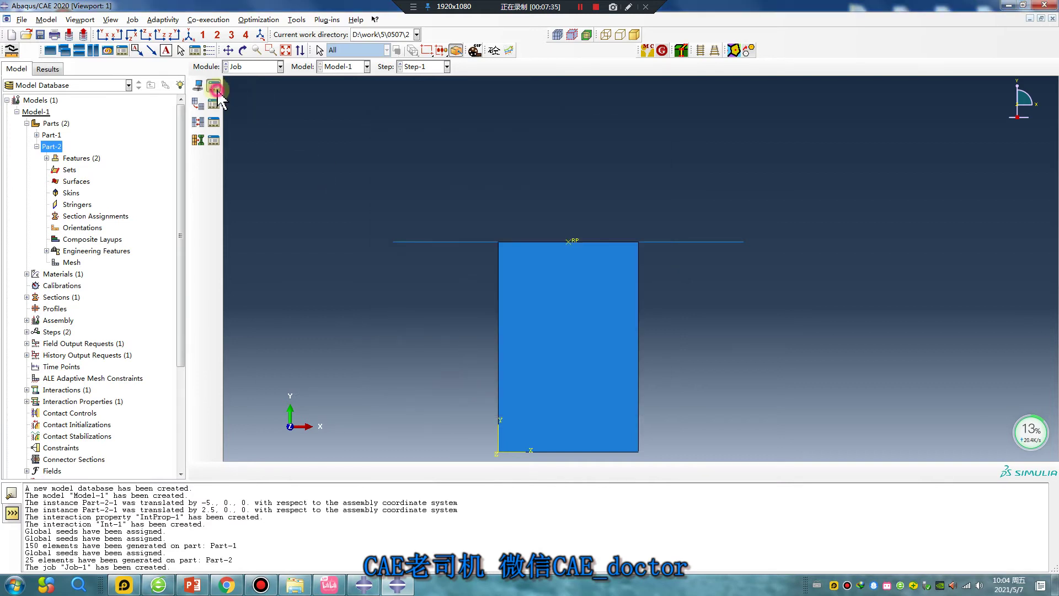
left_click(509, 319)
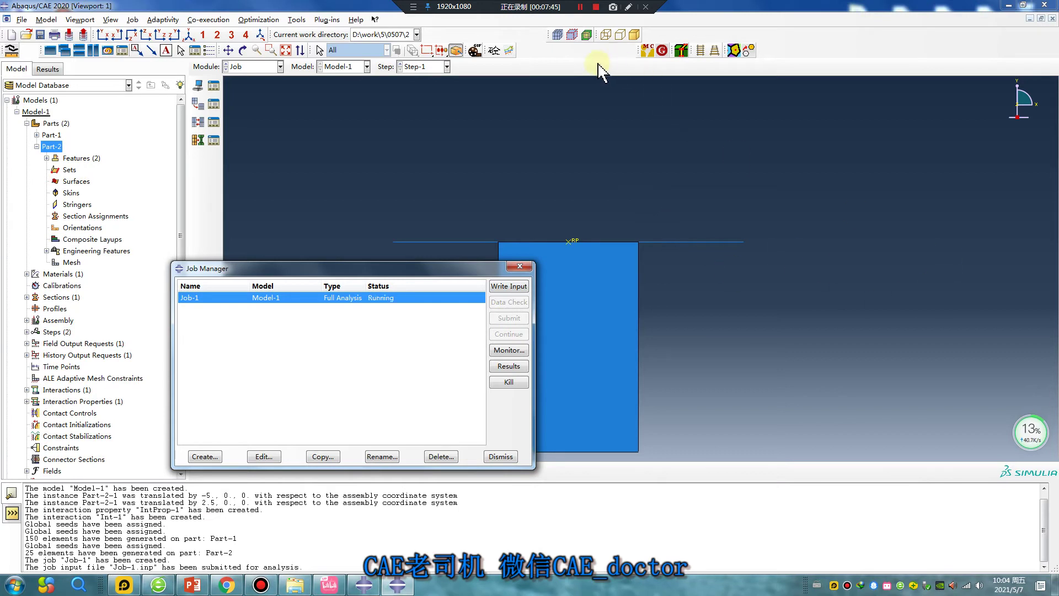
left_click(580, 7)
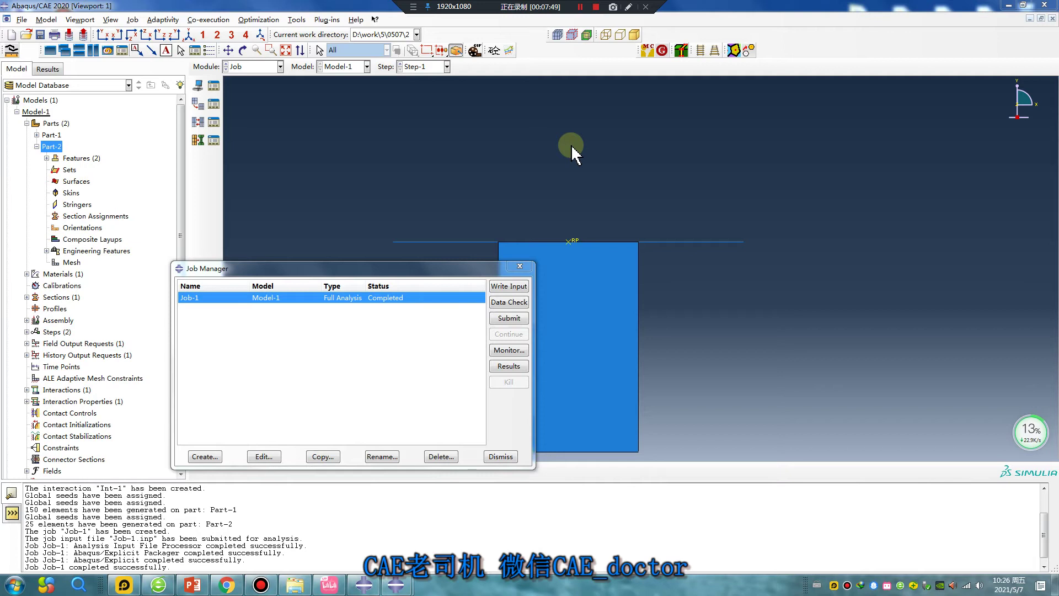
Step: Open the Job-1 results and animate the Mises stress contours on the deformed shape
left_click(508, 366)
left_click(198, 137)
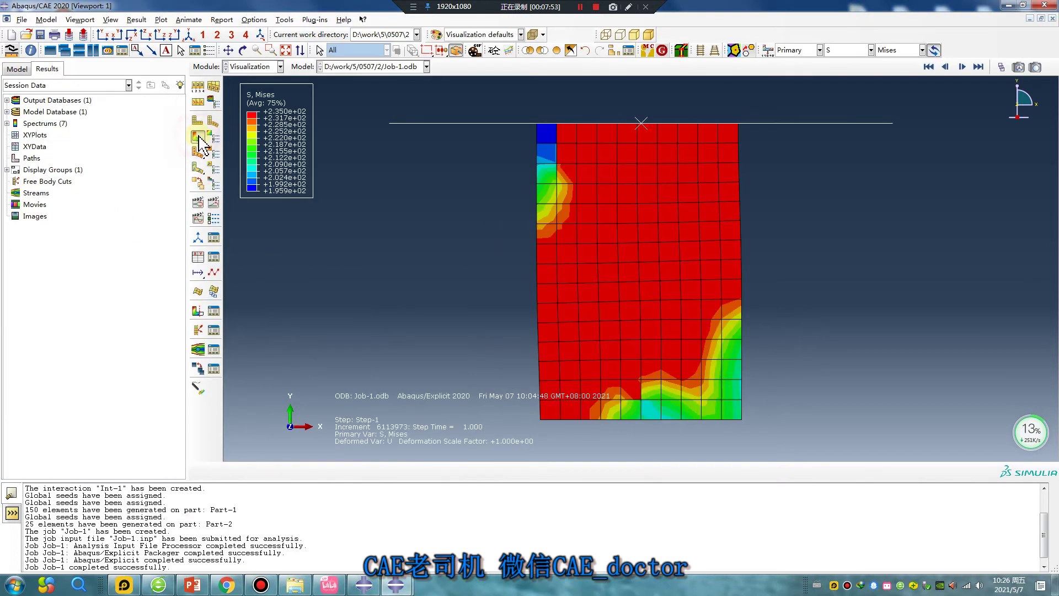
left_click(214, 203)
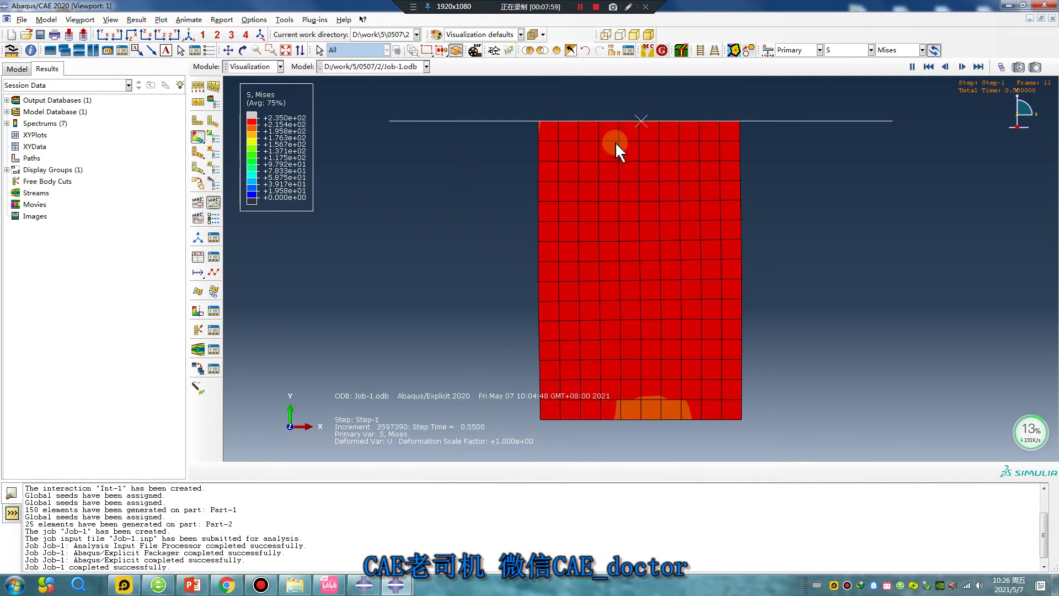
left_click(214, 203)
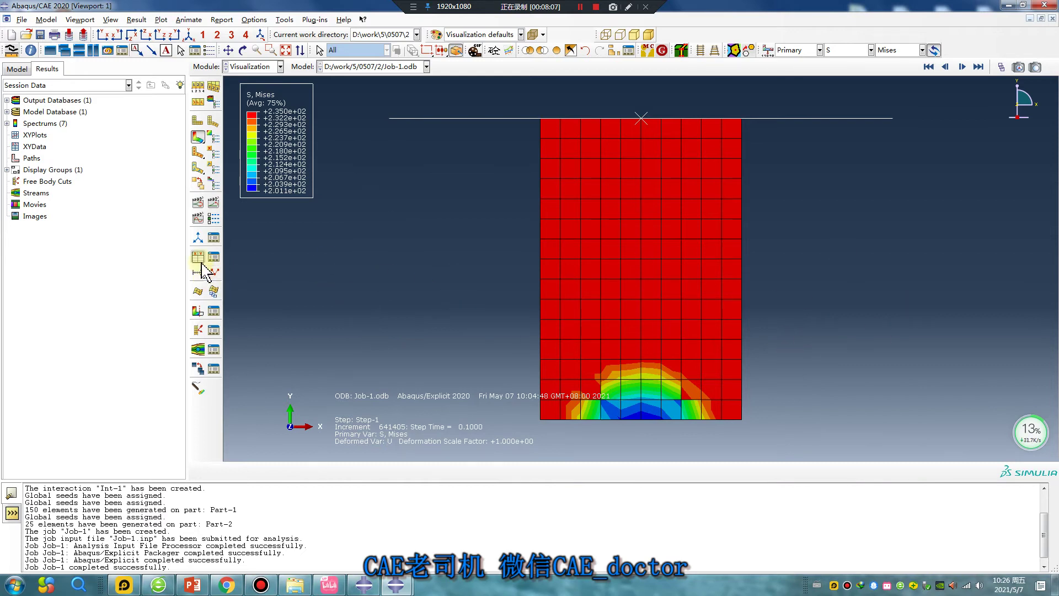
Step: Review the displacement and amplitude settings of BC-2 in the Load module, and return to the results
left_click(252, 66)
left_click(251, 139)
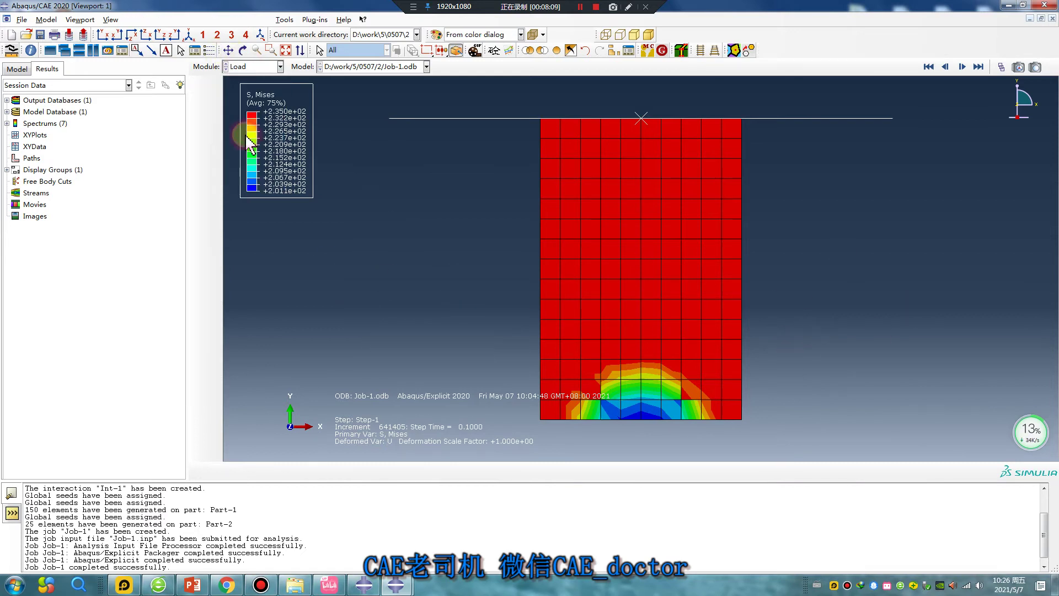
left_click(213, 122)
double_click(309, 385)
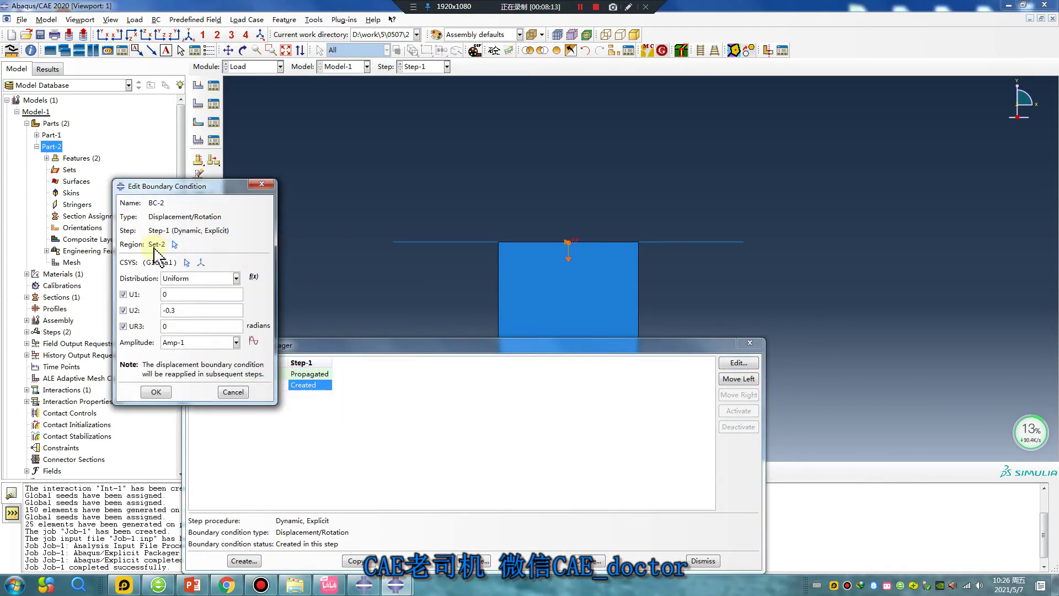
left_click(262, 184)
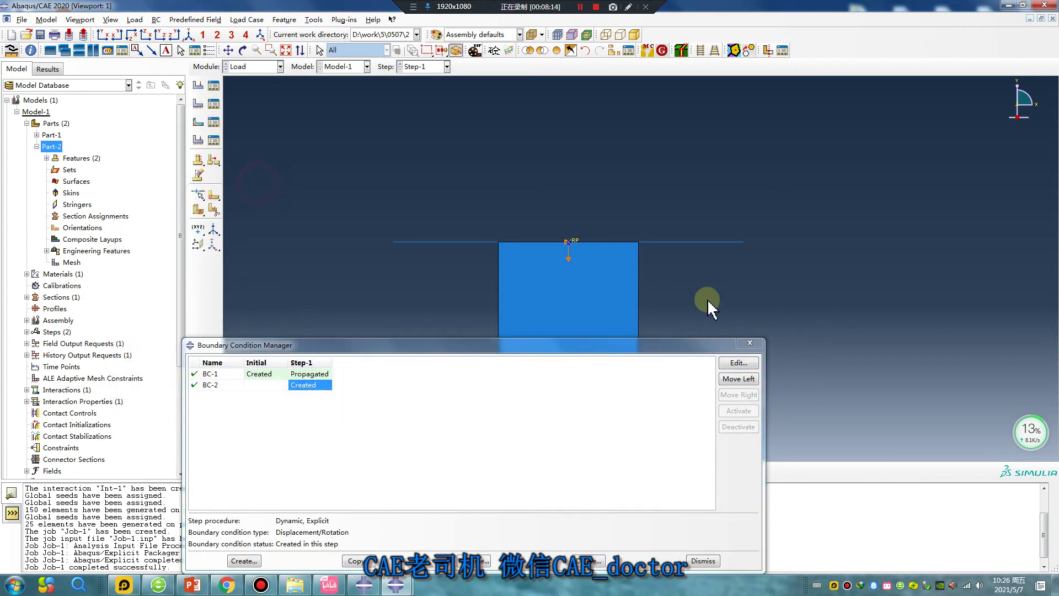
left_click(750, 343)
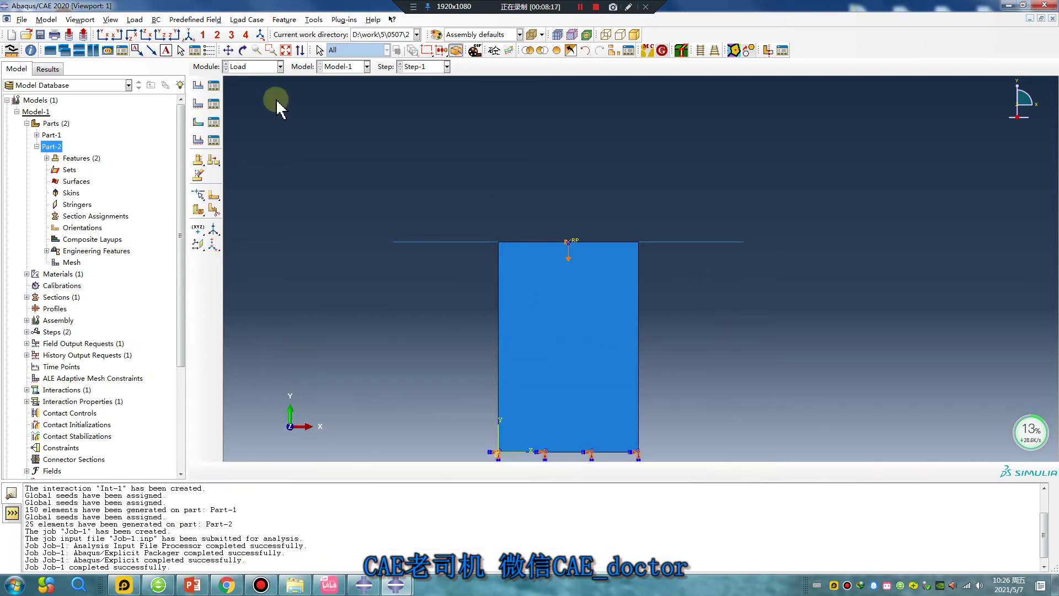
left_click(254, 66)
left_click(248, 182)
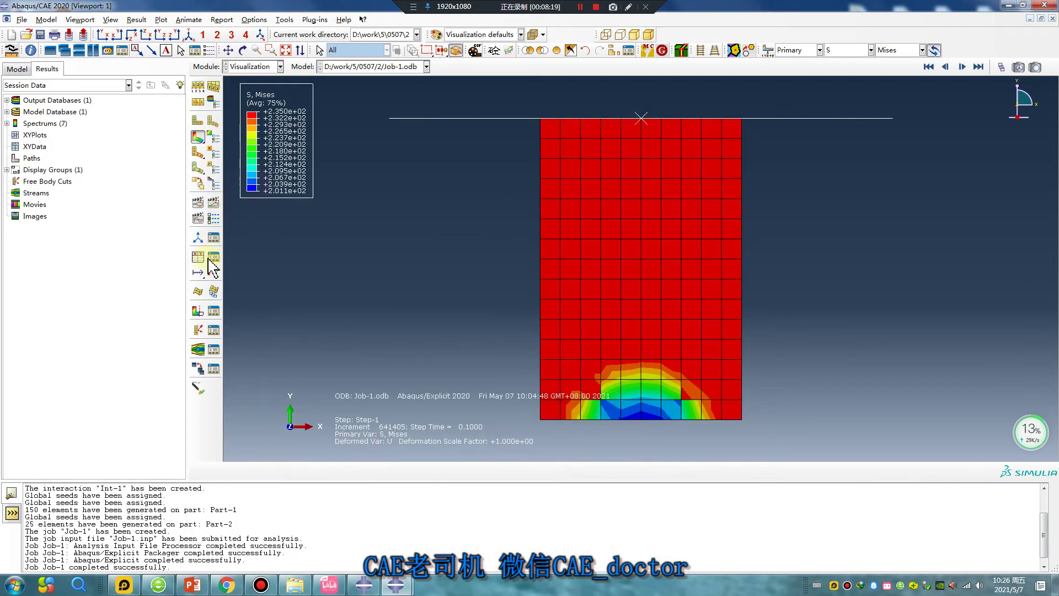
Step: Start creating XY data from ODB field output with the variable position set to Unique Nodal
left_click(200, 258)
left_click(359, 250)
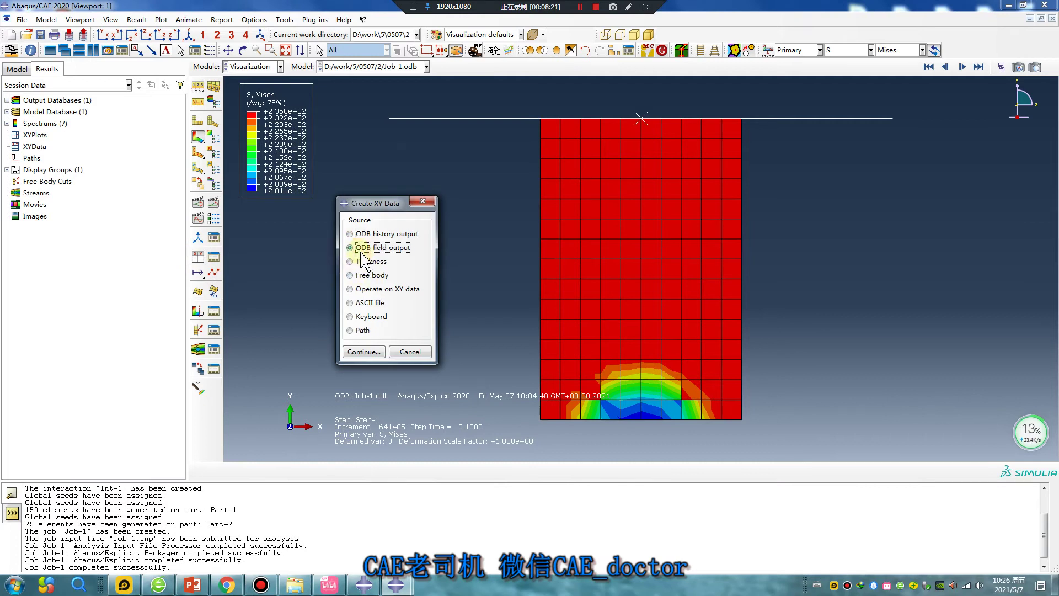
left_click(364, 352)
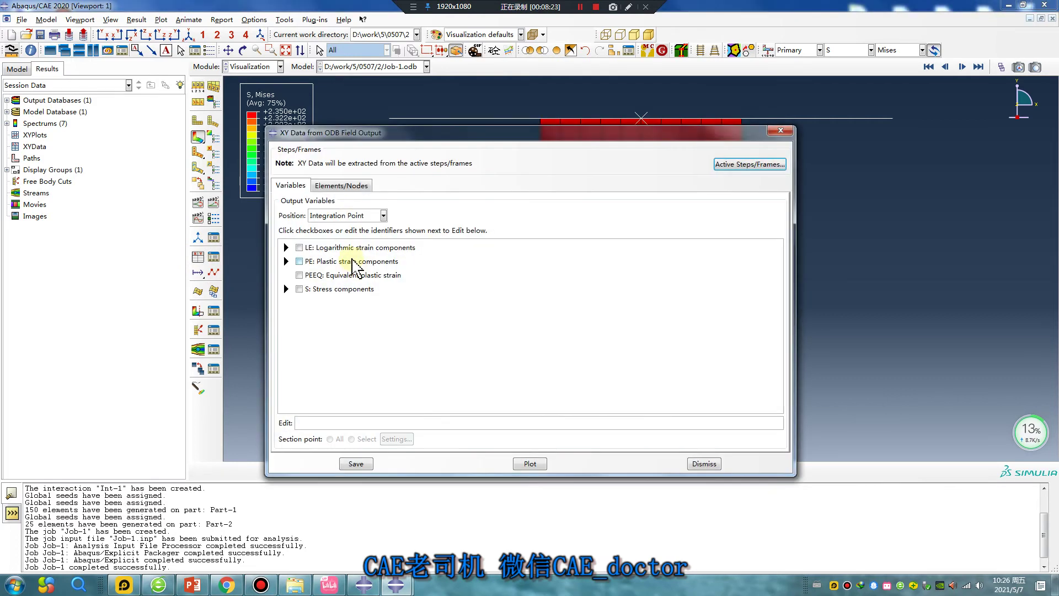
left_click(354, 216)
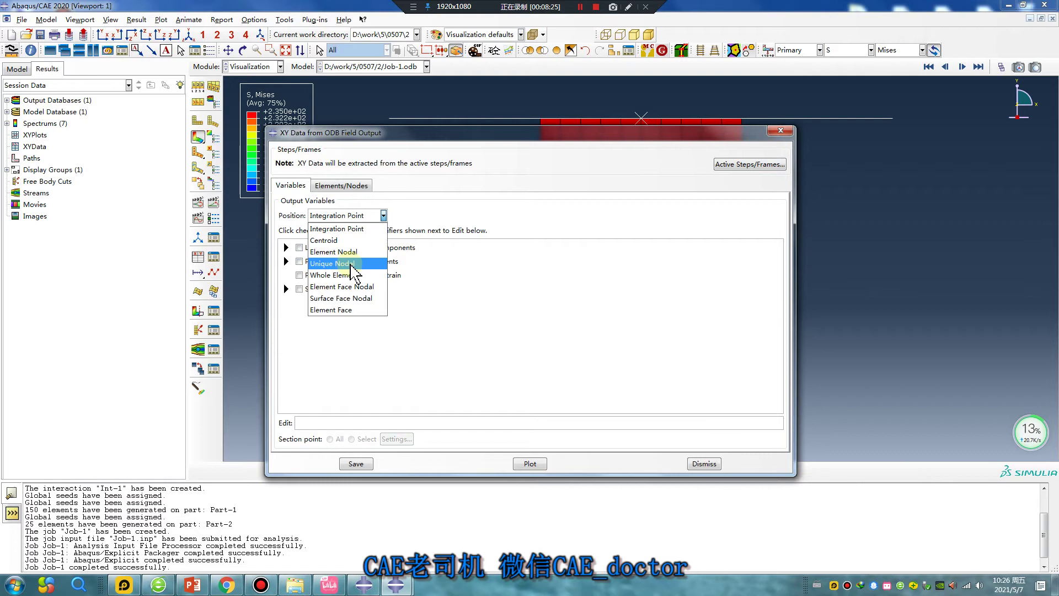
left_click(351, 265)
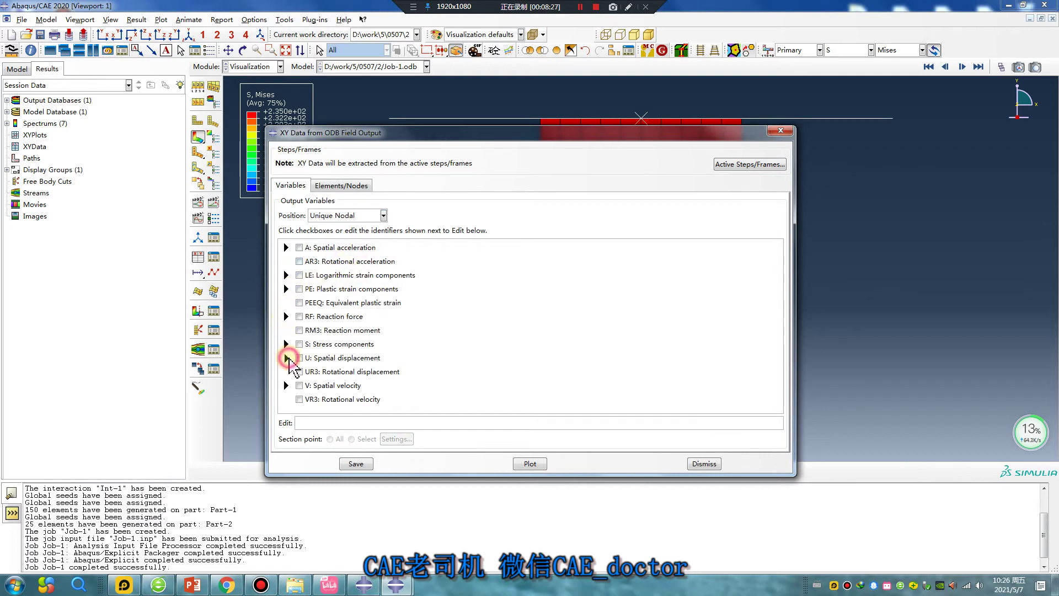
Step: Select spatial displacement U2 and reaction force RF2 as the XY data output variables
left_click(287, 357)
left_click(319, 393)
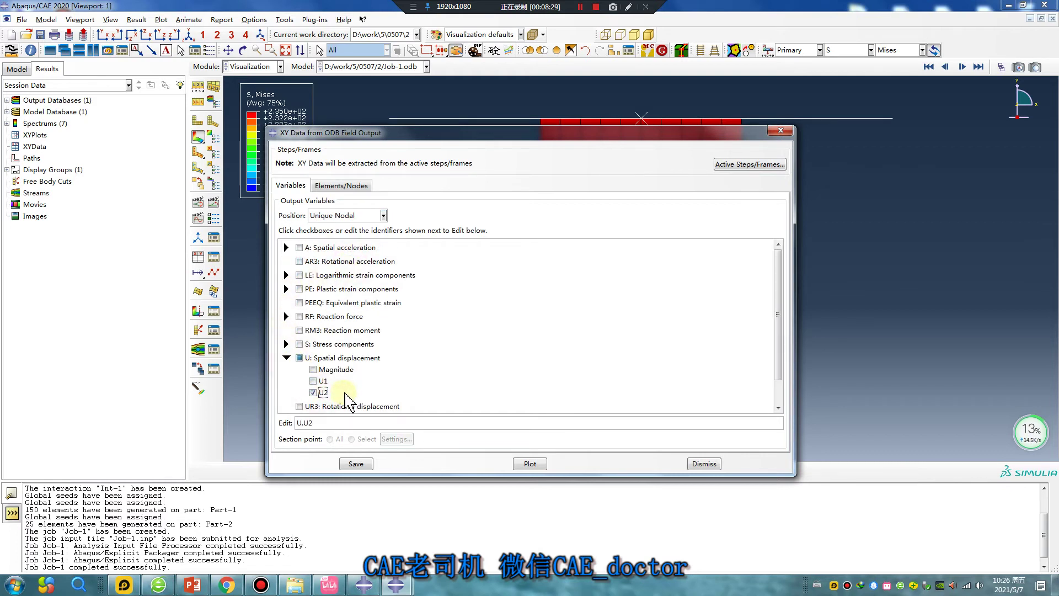
left_click(287, 316)
left_click(313, 351)
Step: Plot the selected U2 and RF2 field output for the node set SET-2, and close the extraction dialog
left_click(342, 186)
left_click(299, 254)
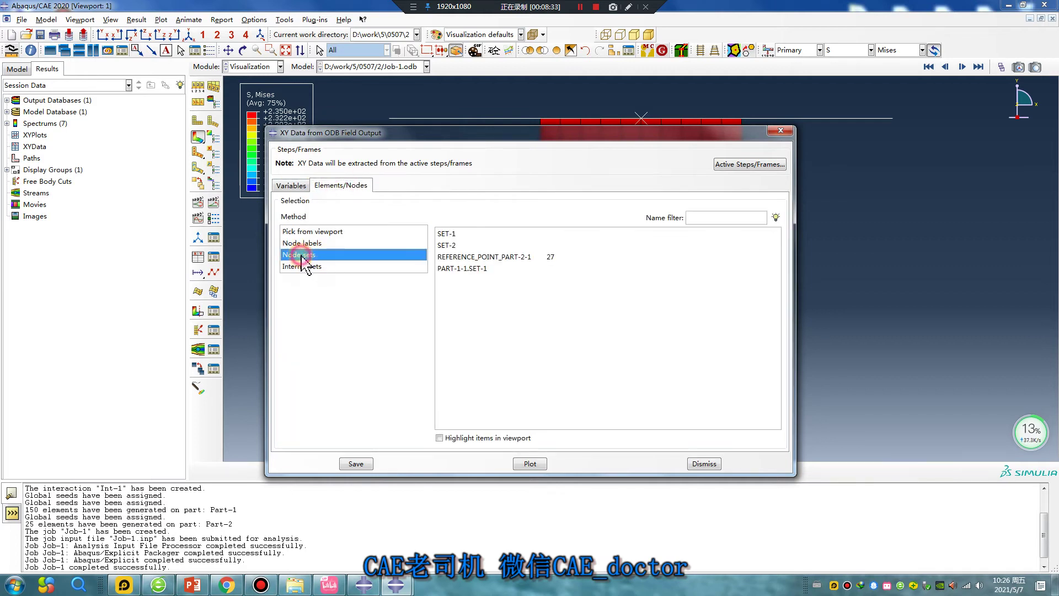
left_click(456, 245)
left_click(530, 463)
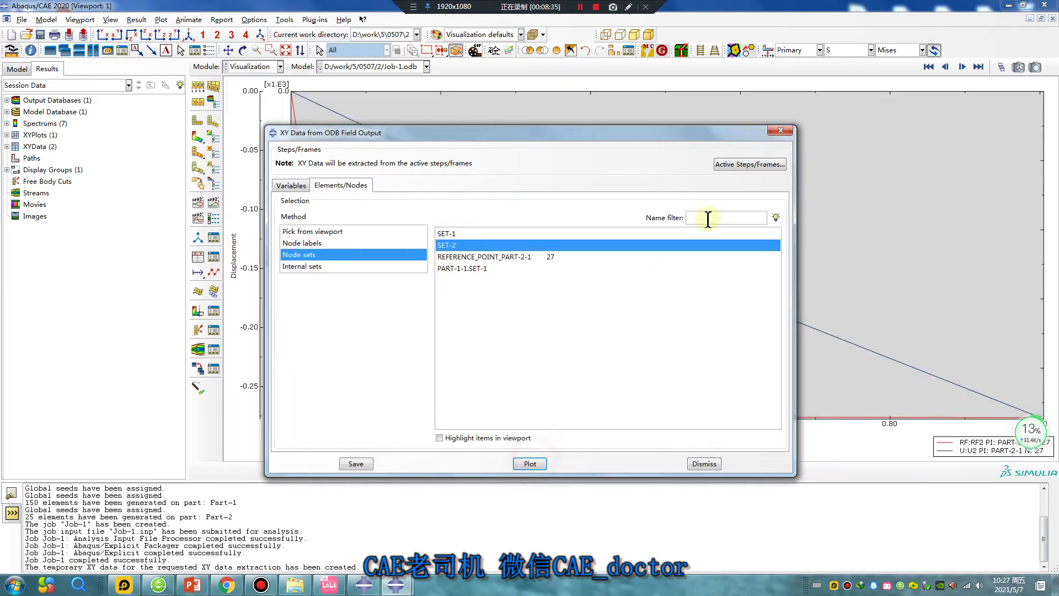
left_click(781, 130)
scroll(491, 339, "down", 2)
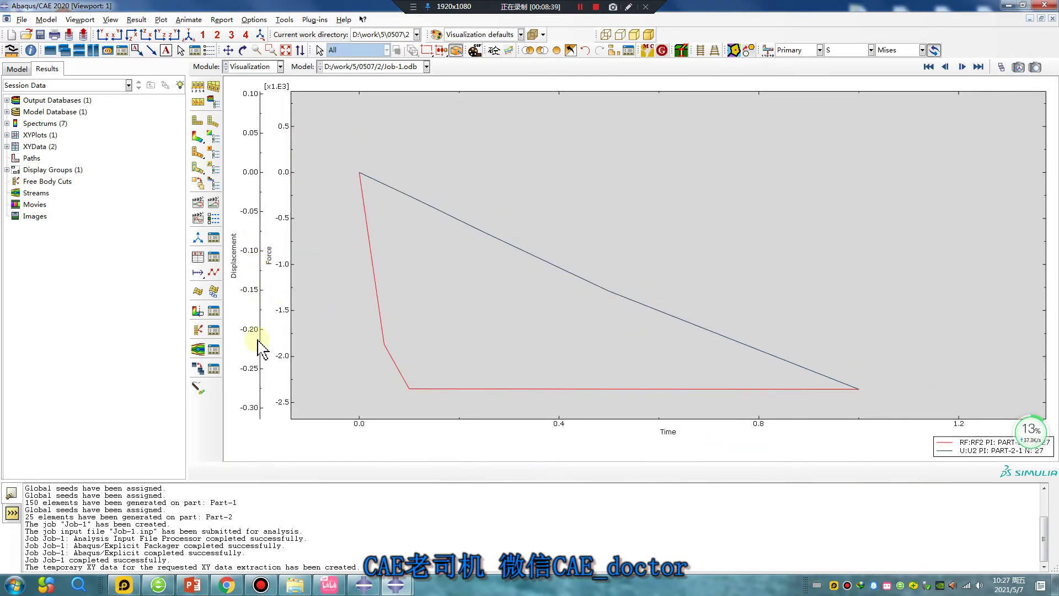
Step: Start an Operate on XY data expression with the combine(X,X) operator
left_click(214, 291)
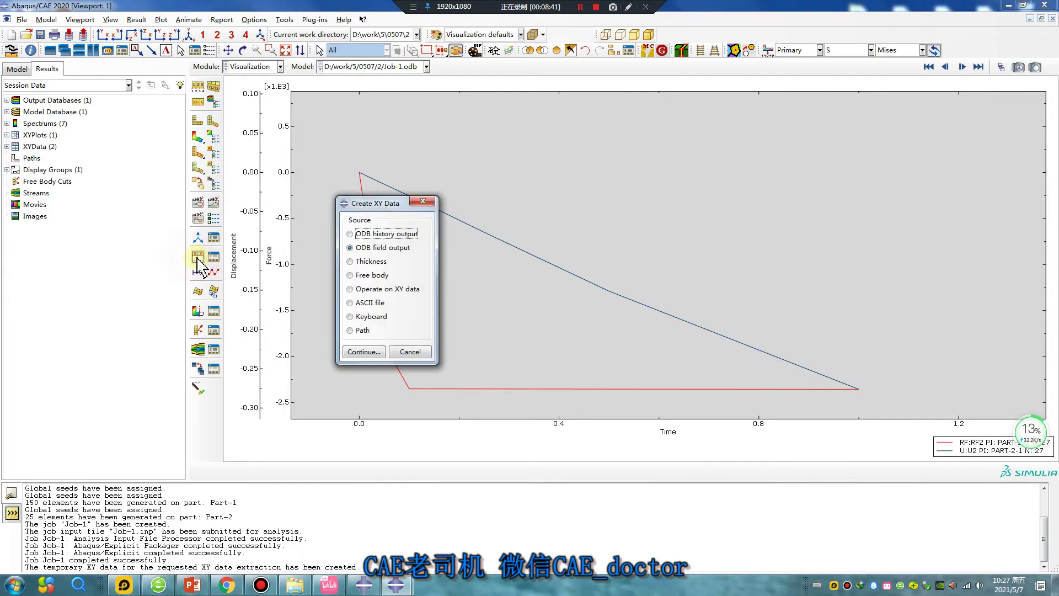
left_click(350, 289)
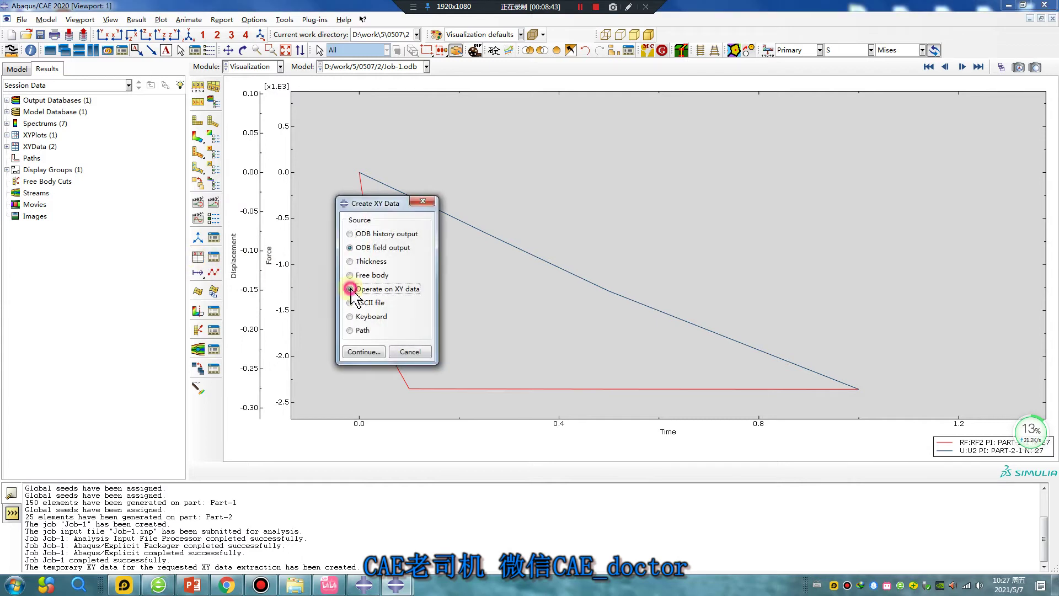
left_click(363, 352)
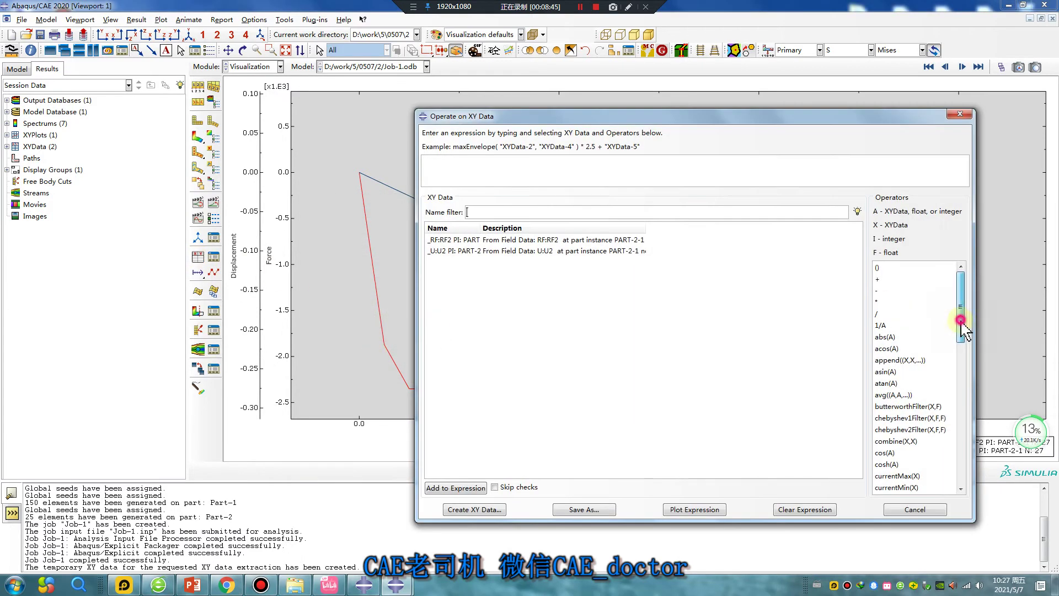
scroll(962, 309, "down", 2)
left_click(888, 380)
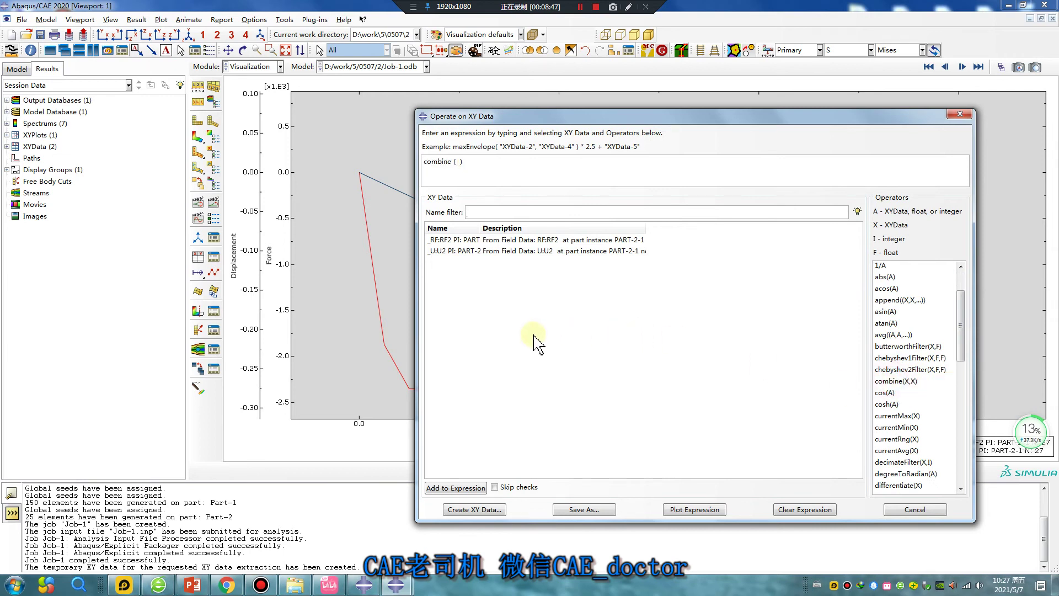
Step: Complete the combine expression with negated U2 and negated RF2 curves, and plot the force-displacement curve
left_click(531, 251)
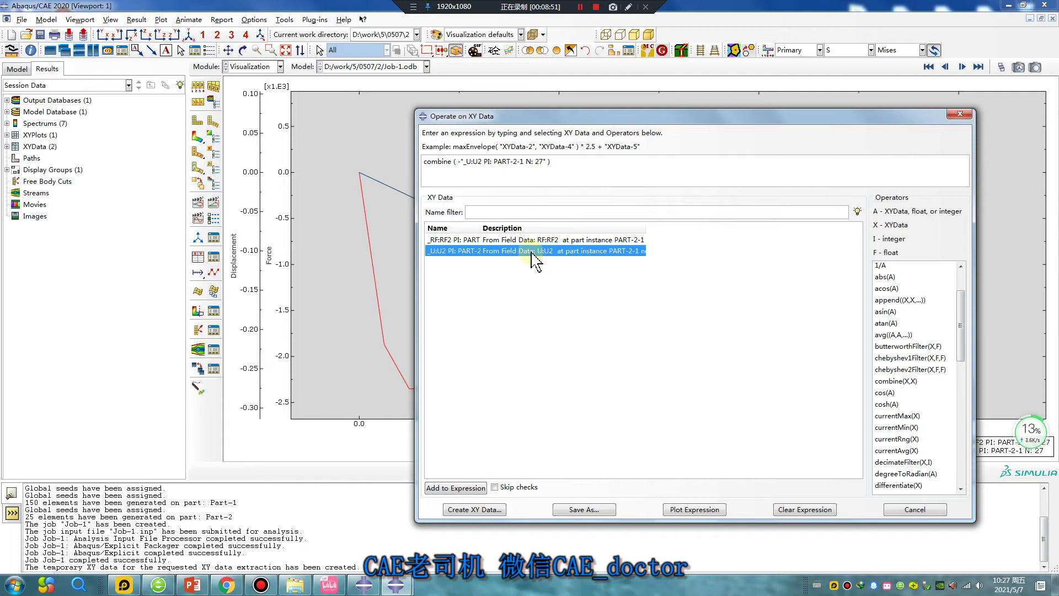
type(",-")
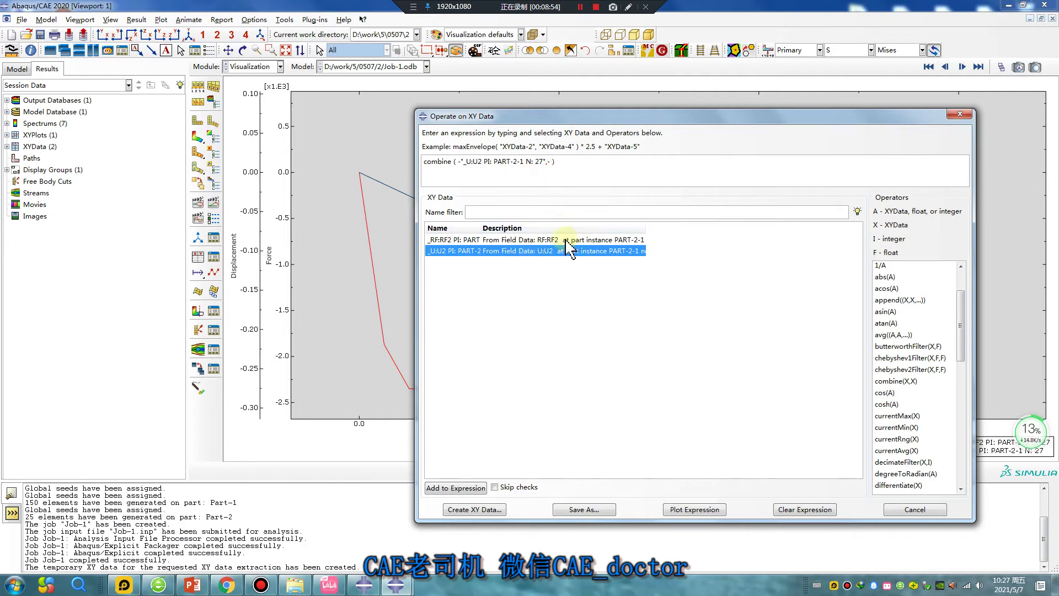
left_click(564, 240)
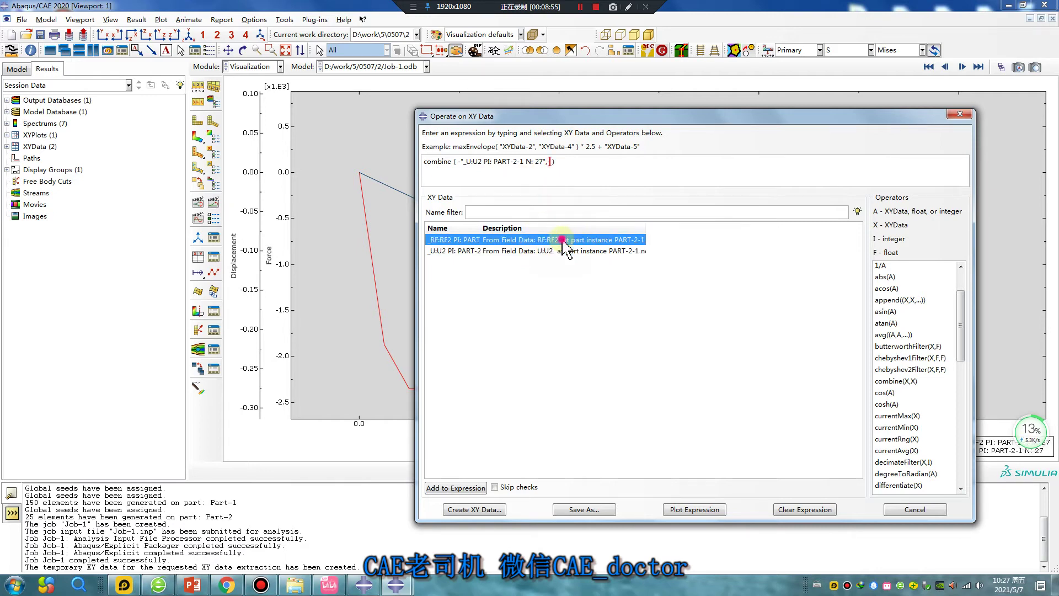
left_click(694, 510)
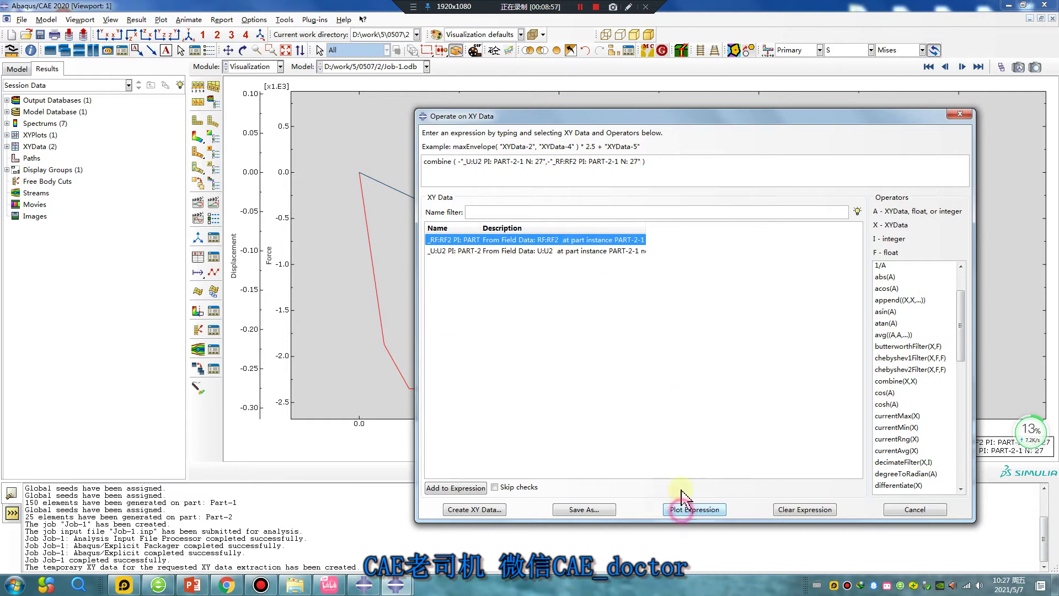
left_click(959, 114)
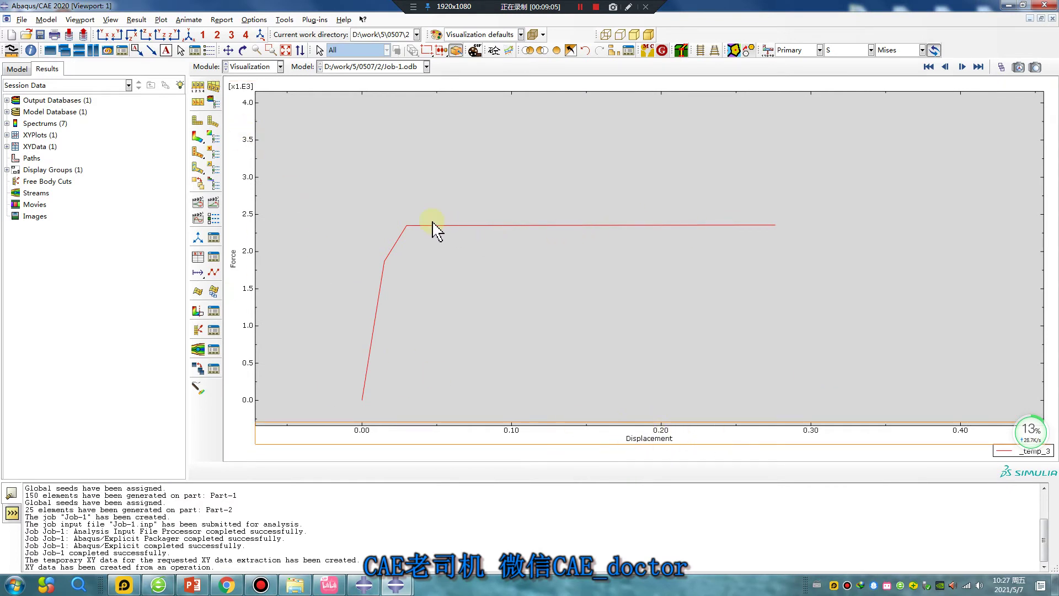
Step: Return to the Mises contour plot on the deformed shape and save the model database as 2.cae
left_click(198, 136)
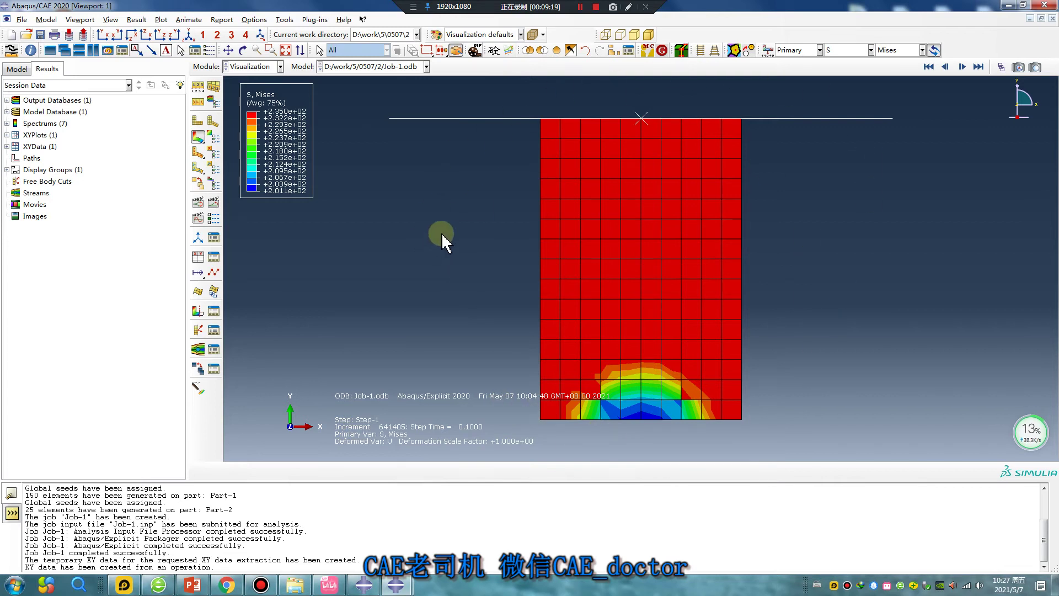
left_click(41, 35)
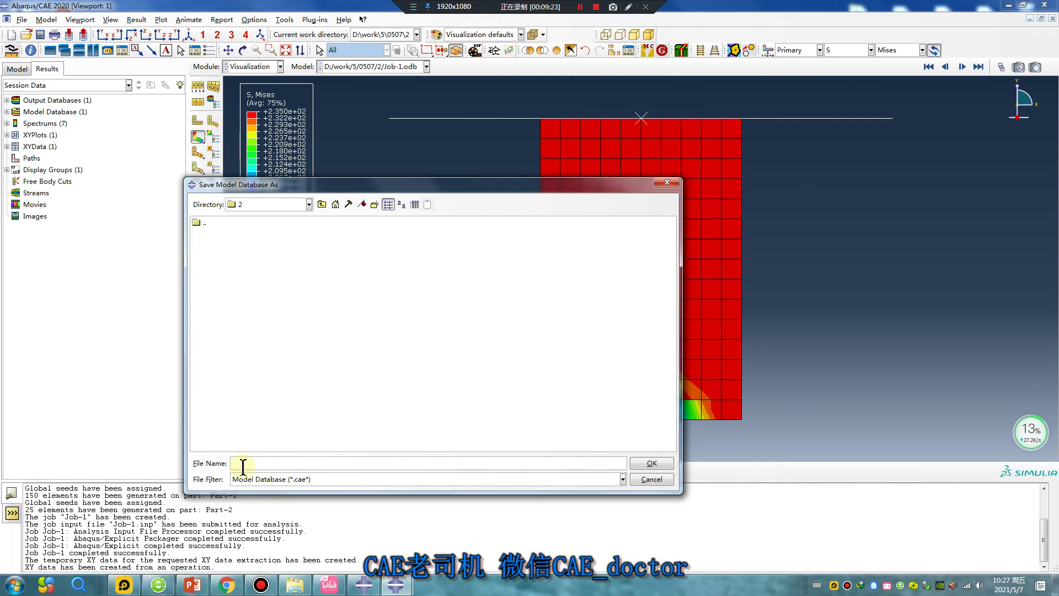
left_click(651, 462)
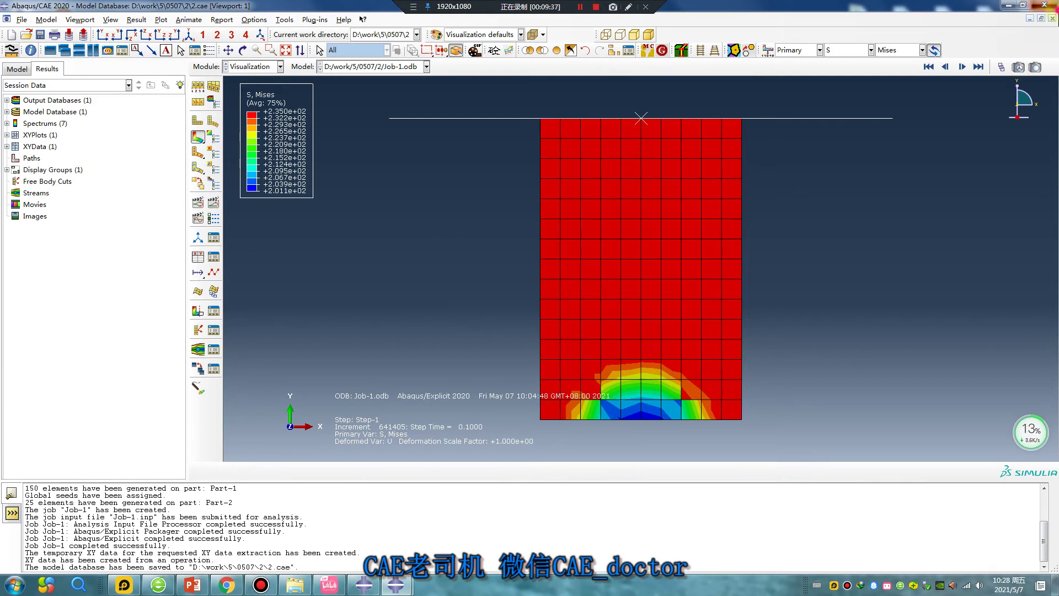
Step: Close and restart Abaqus/CAE, creating a new model database with a Standard/Explicit model
left_click(1044, 5)
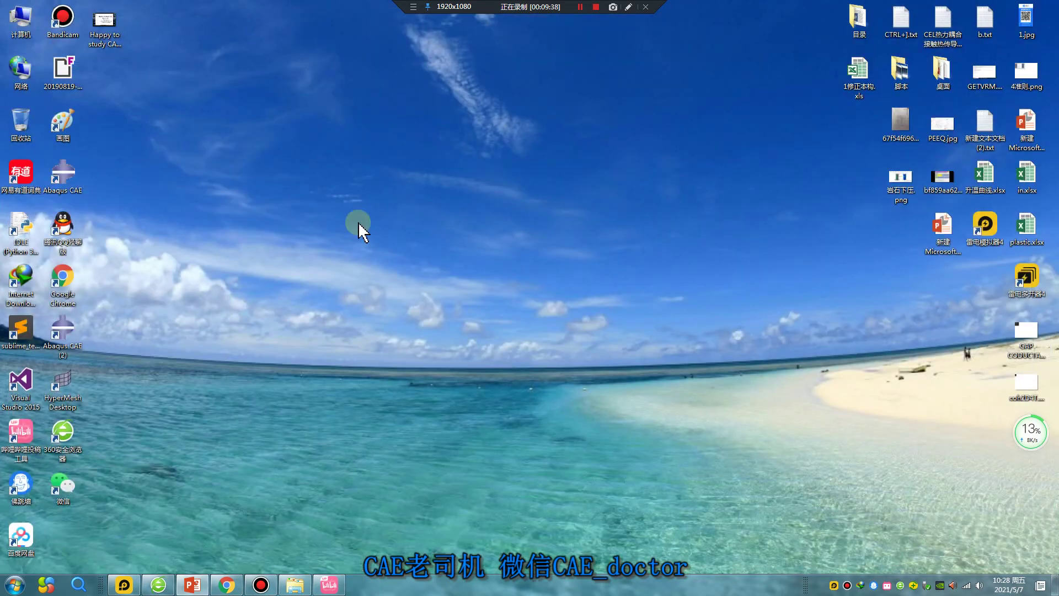
double_click(73, 339)
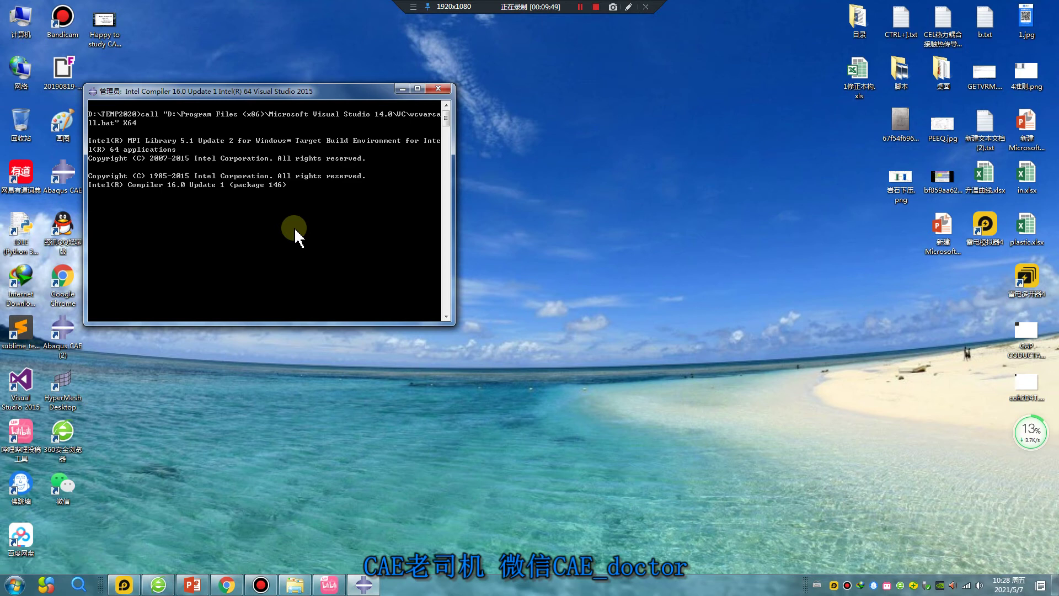
left_click(402, 89)
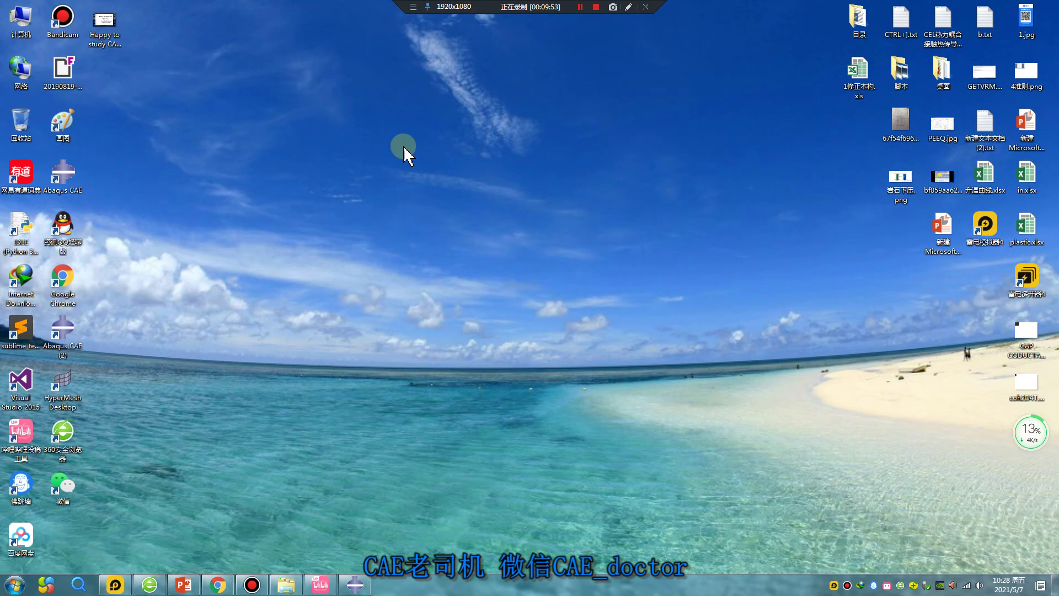
left_click(580, 7)
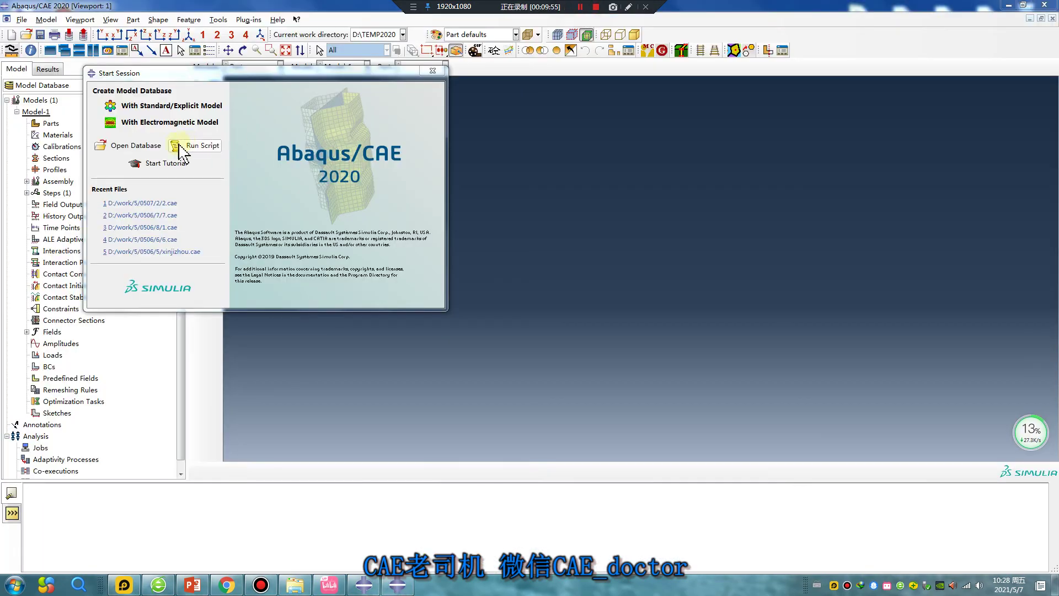
left_click(166, 105)
Step: Set the work directory to D:\work\5\0507\2
left_click(22, 20)
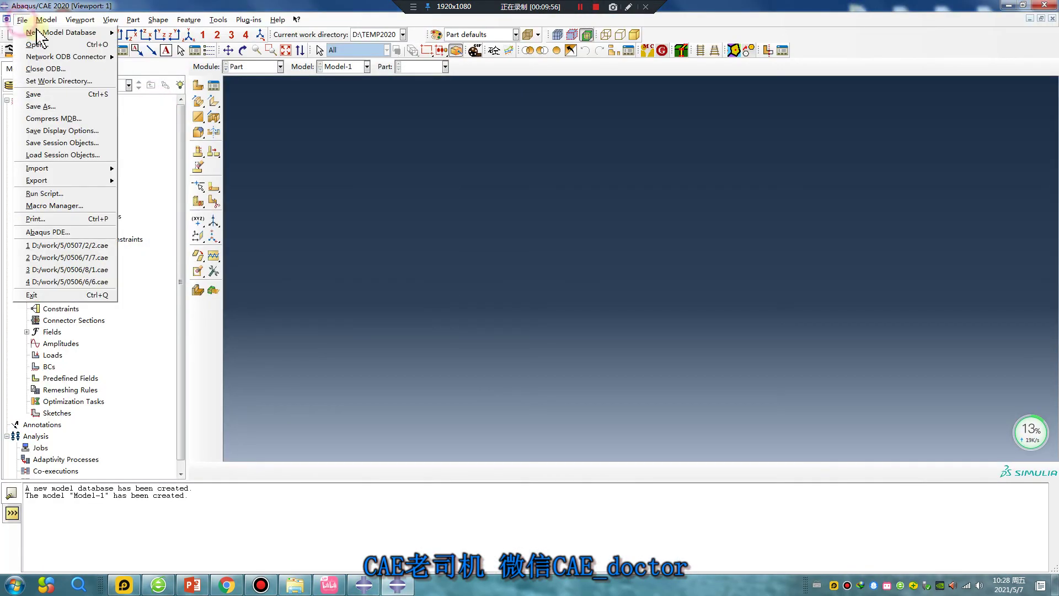
left_click(57, 81)
left_click(471, 270)
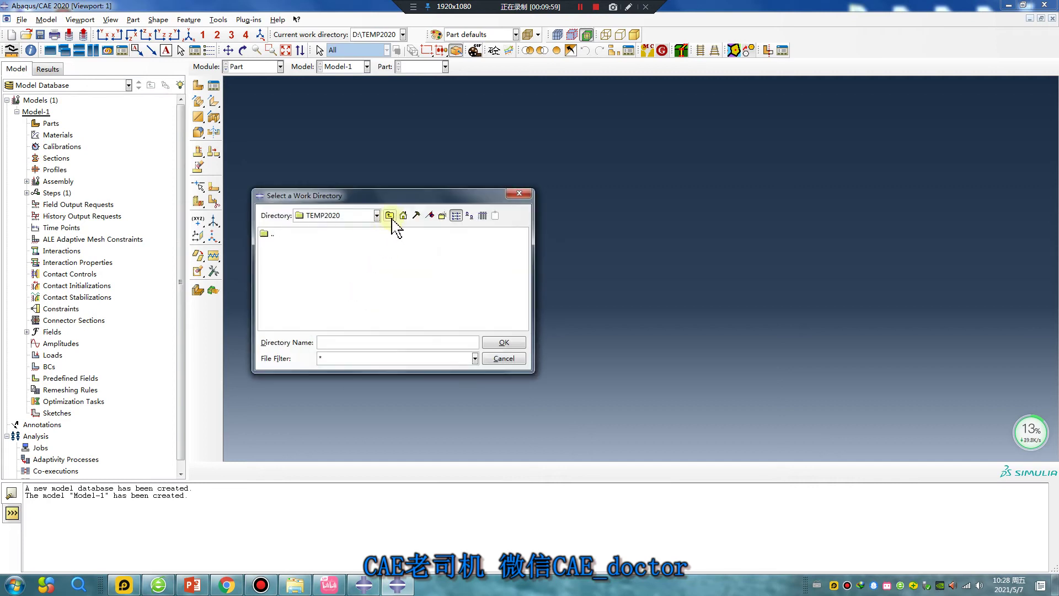
left_click(389, 215)
left_click(457, 235)
double_click(459, 236)
double_click(273, 245)
left_click(272, 257)
left_click(503, 342)
left_click(361, 343)
Step: Open the saved model database 2.cae from the work directory
left_click(28, 24)
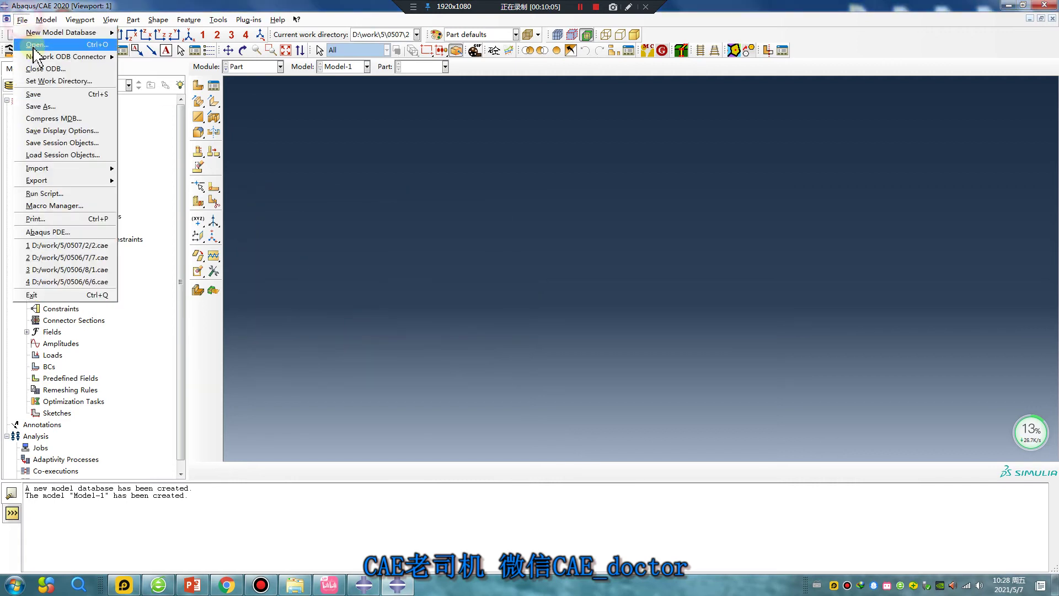
left_click(30, 42)
left_click(165, 268)
left_click(390, 365)
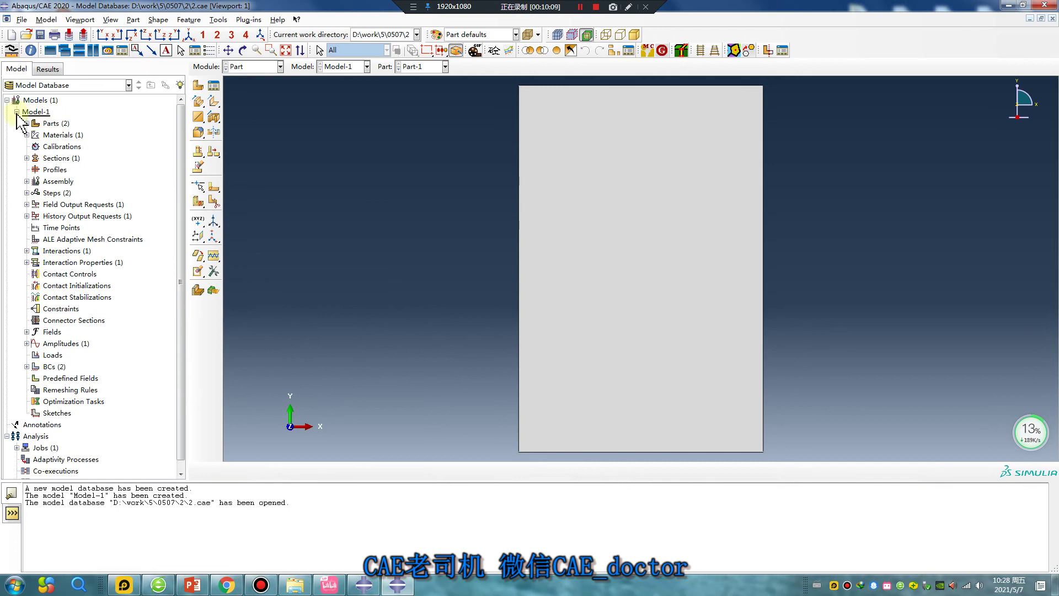
Step: Copy Model-1 to a new model named Model-2
left_click(17, 112)
right_click(34, 112)
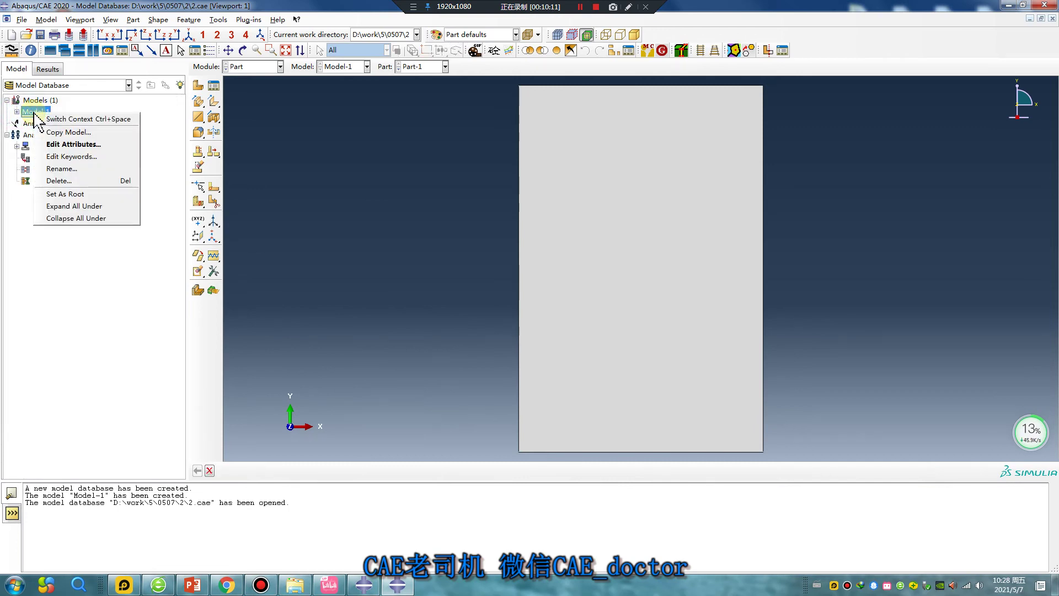
left_click(95, 133)
left_click_drag(61, 155, 36, 156)
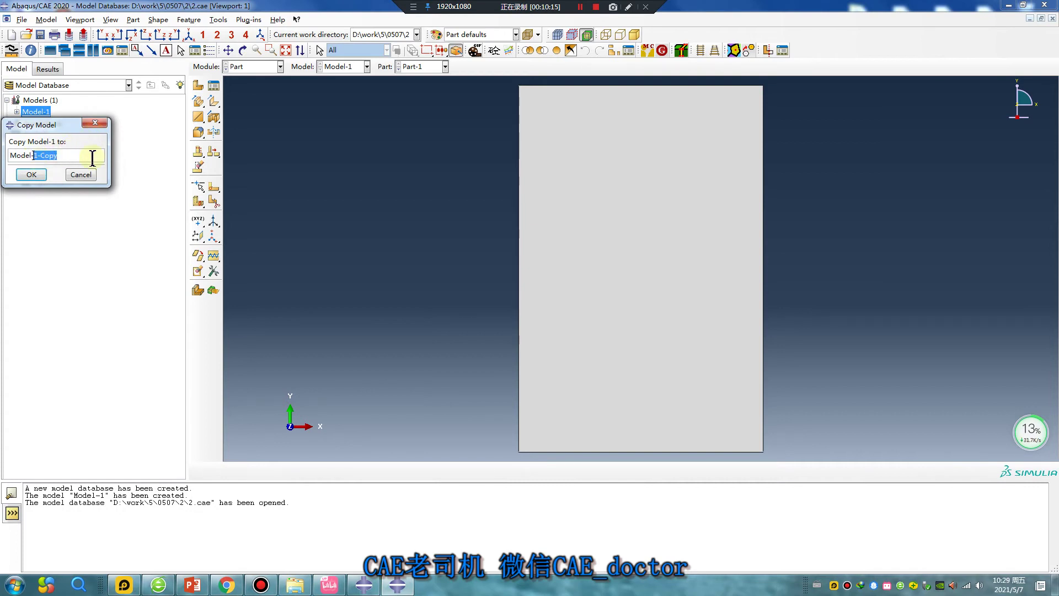
type("2")
key("Return")
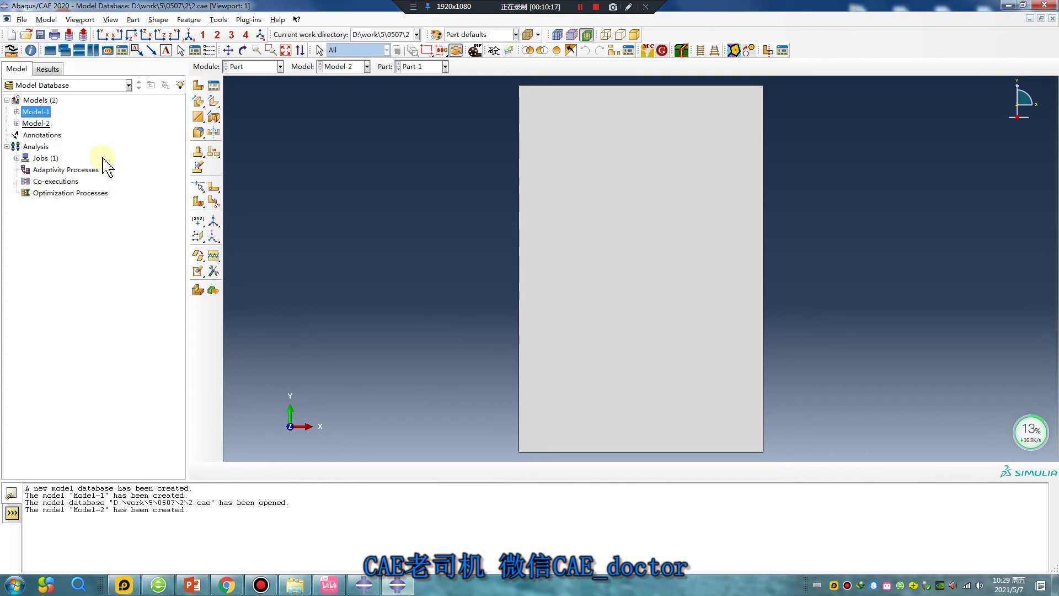
Step: In the Step module of Model-2, replace Step-1's procedure with Static, General and turn Nlgeom on
left_click(17, 124)
left_click(246, 67)
left_click(248, 91)
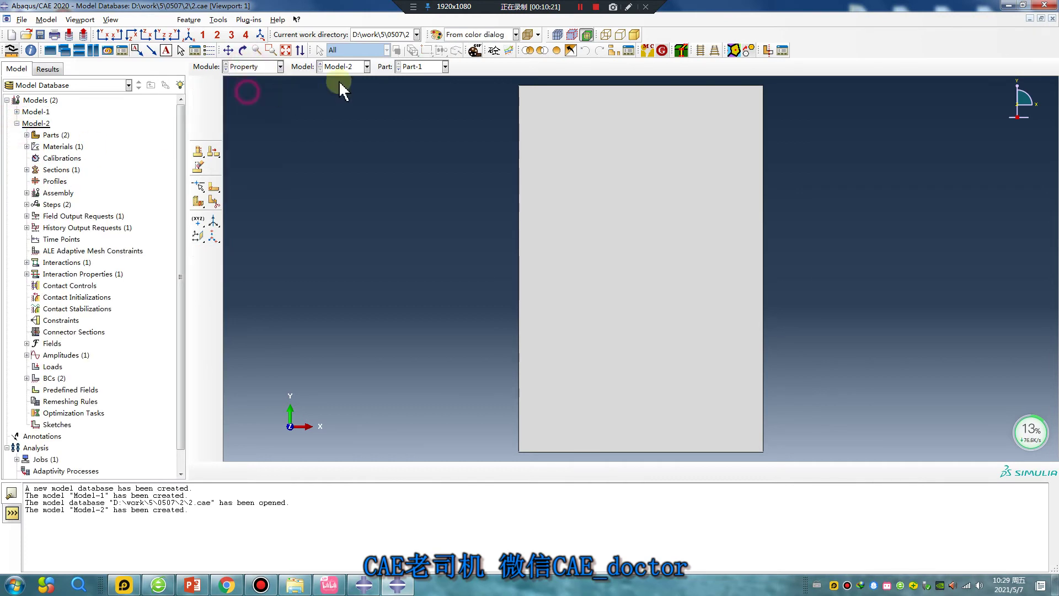
left_click(246, 66)
left_click(248, 113)
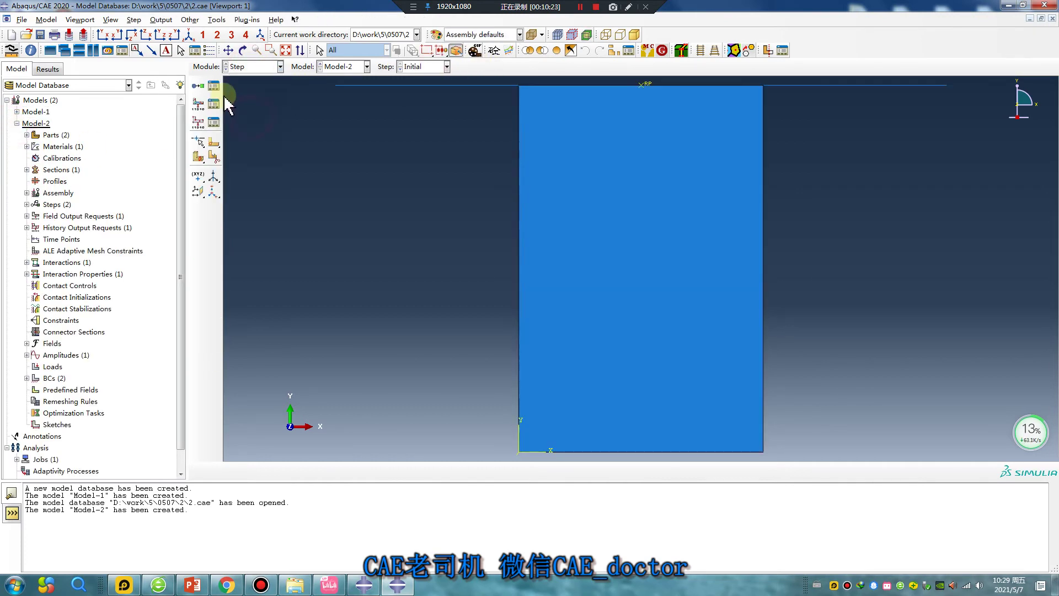
left_click(214, 86)
left_click(328, 222)
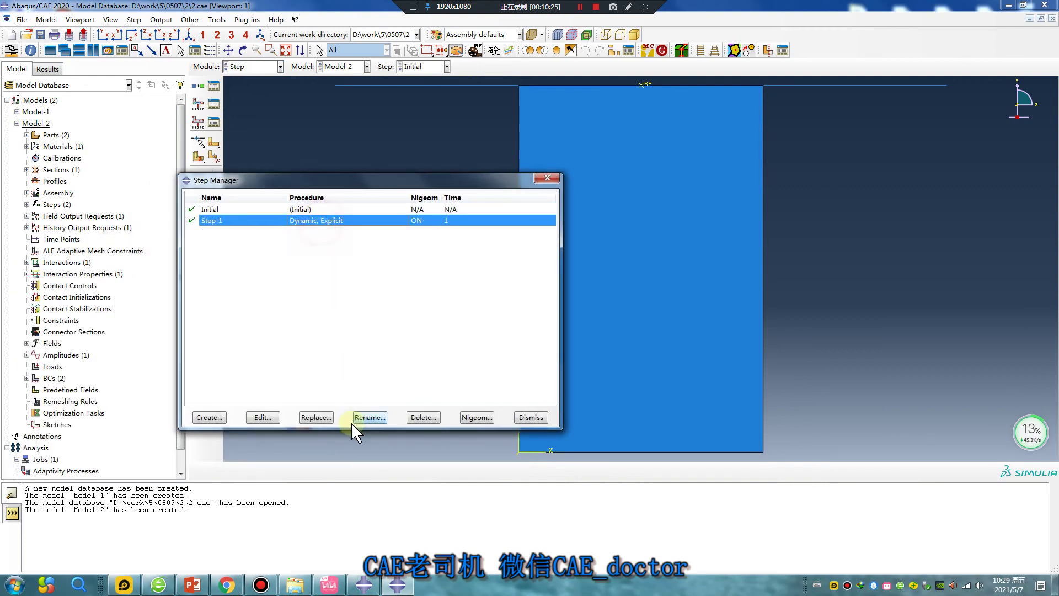
left_click(311, 418)
scroll(425, 395, "down", 3)
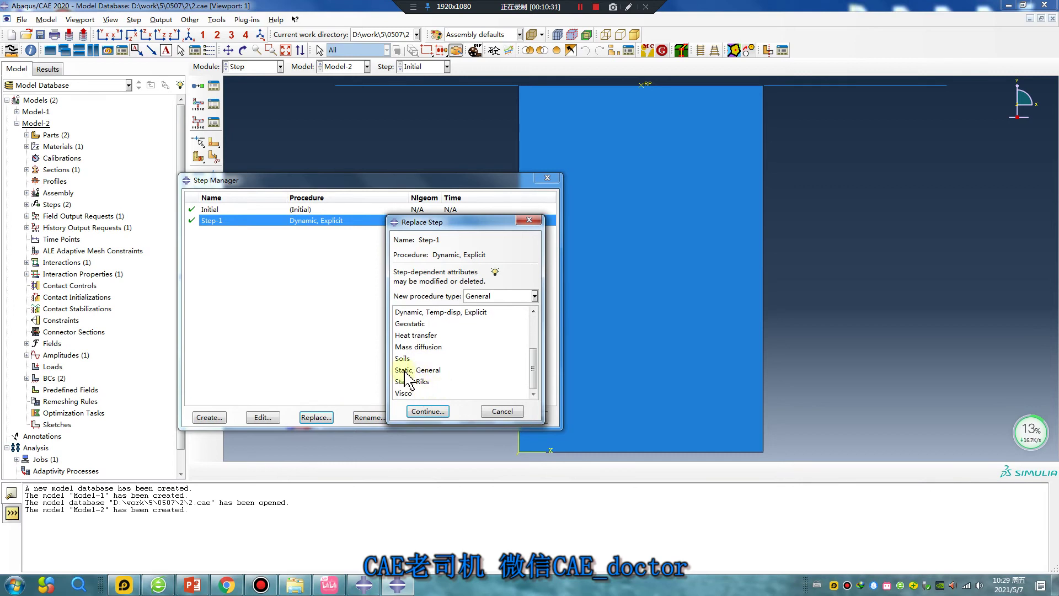
left_click(405, 370)
left_click(428, 411)
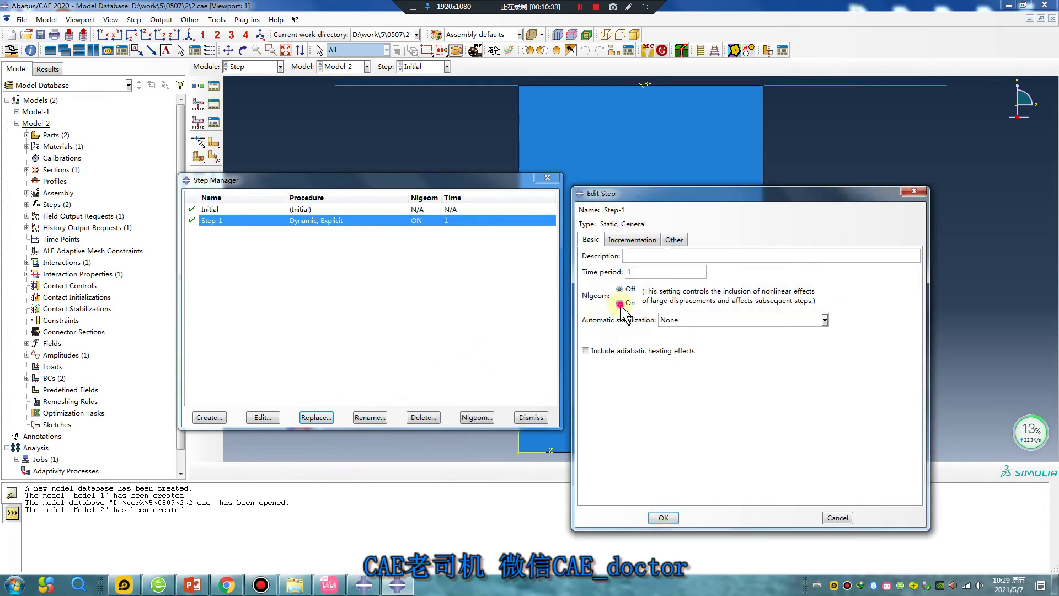
Step: Set Step-1's maximum number of increments to 100000, initial increment to 0.001 and maximum increment to 0.1, and close the step manager
left_click(632, 239)
double_click(641, 298)
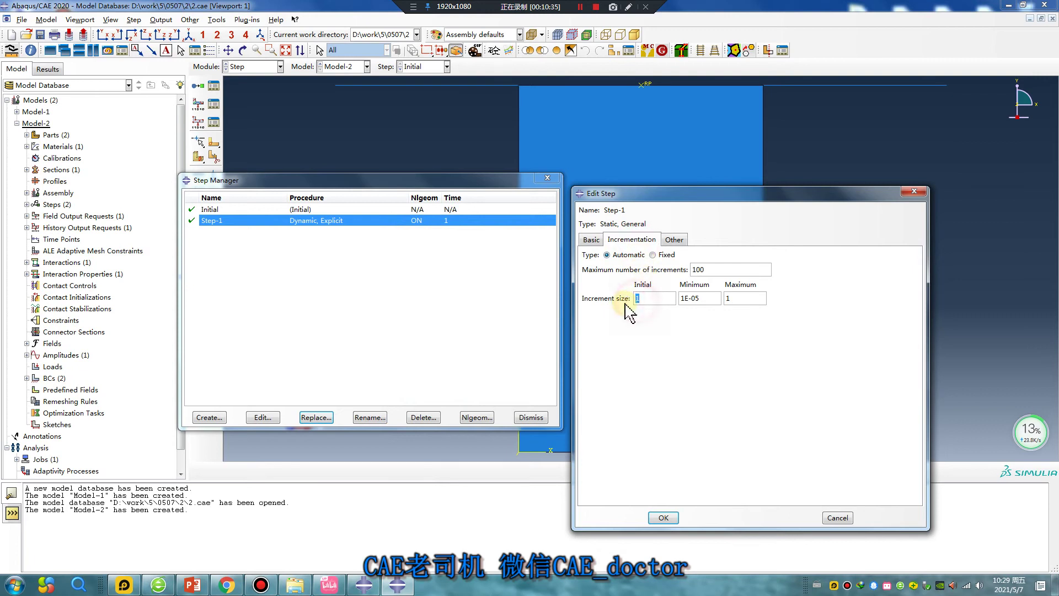
left_click(720, 273)
double_click(731, 298)
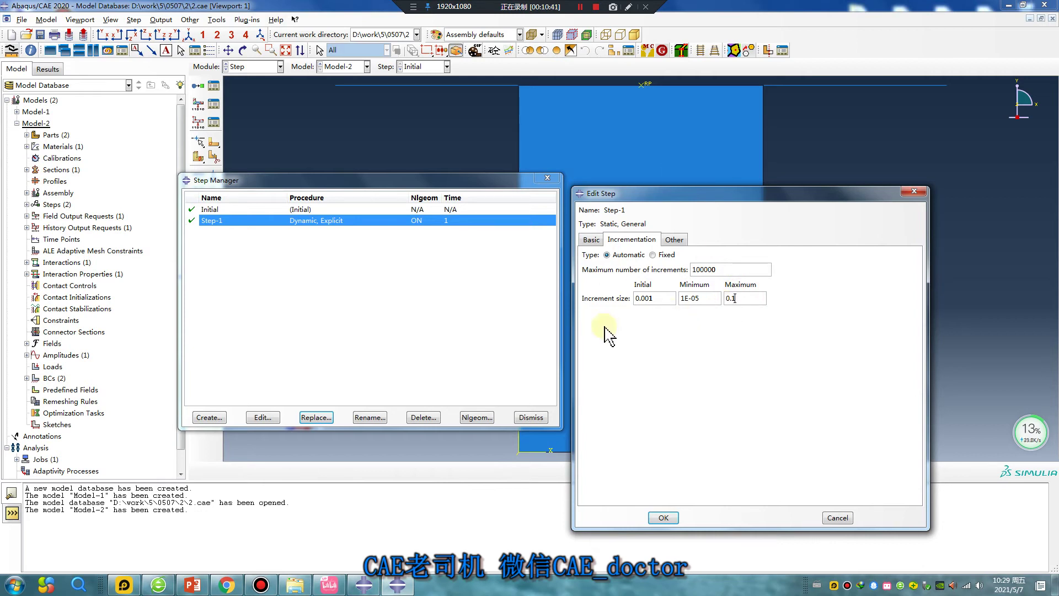
left_click(663, 517)
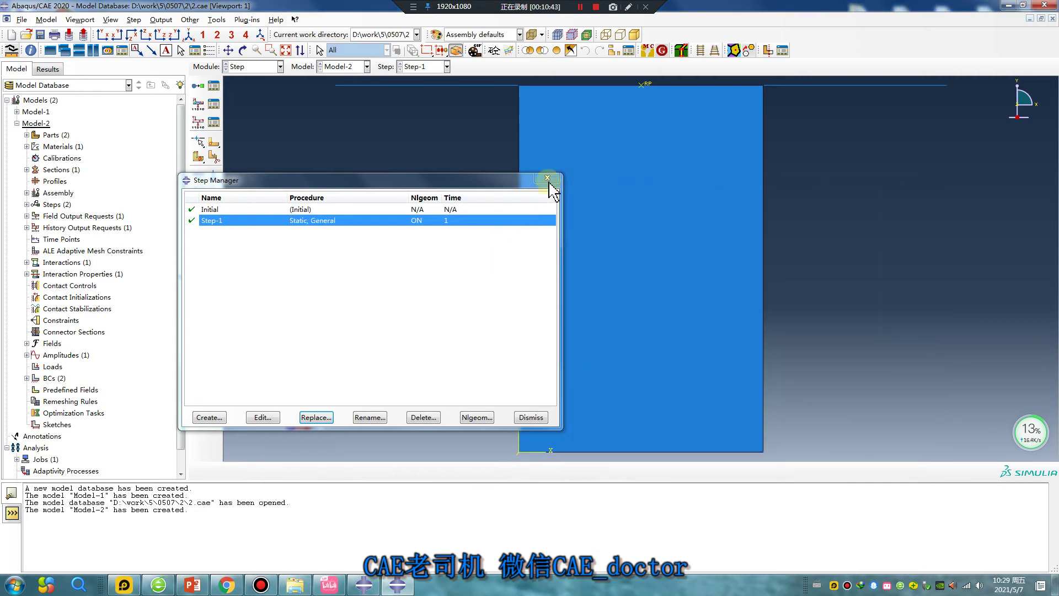
left_click(547, 178)
Step: In the Interaction module of Model-2, suppress the contact interaction Int-1 and close the interaction manager
left_click(248, 67)
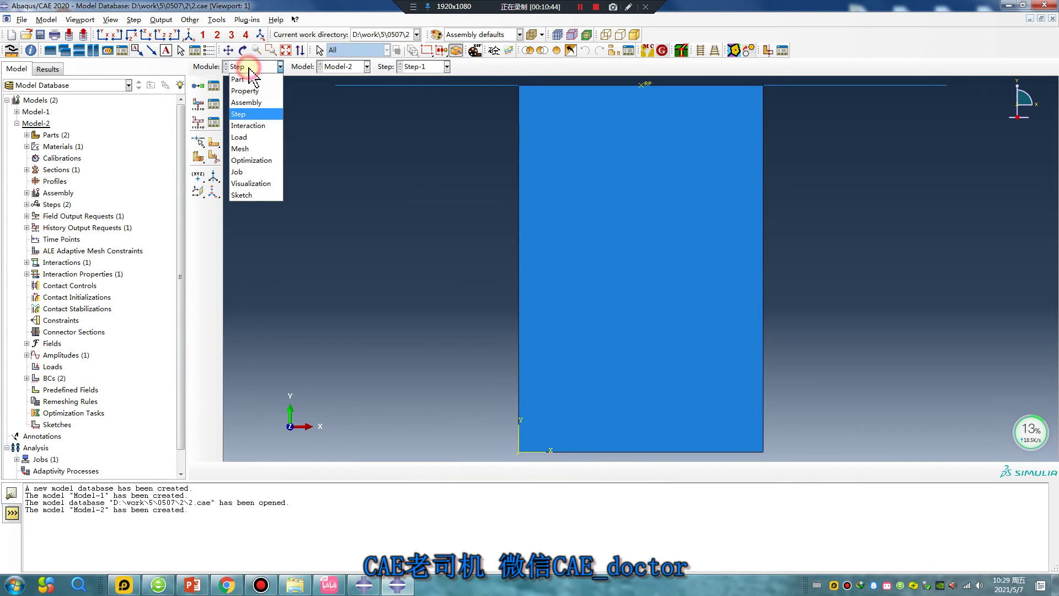
left_click(248, 126)
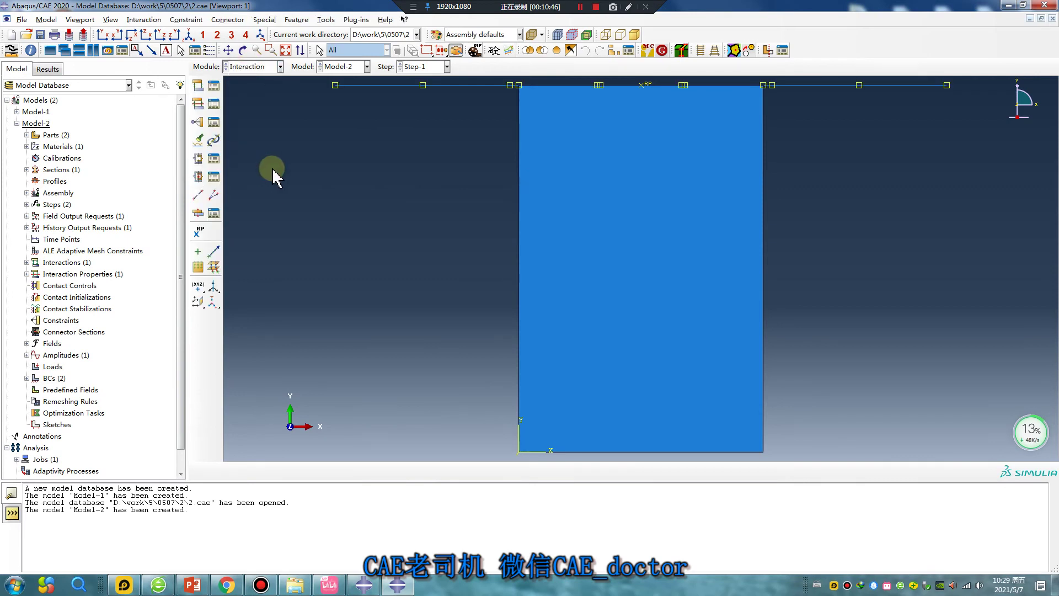
left_click(215, 86)
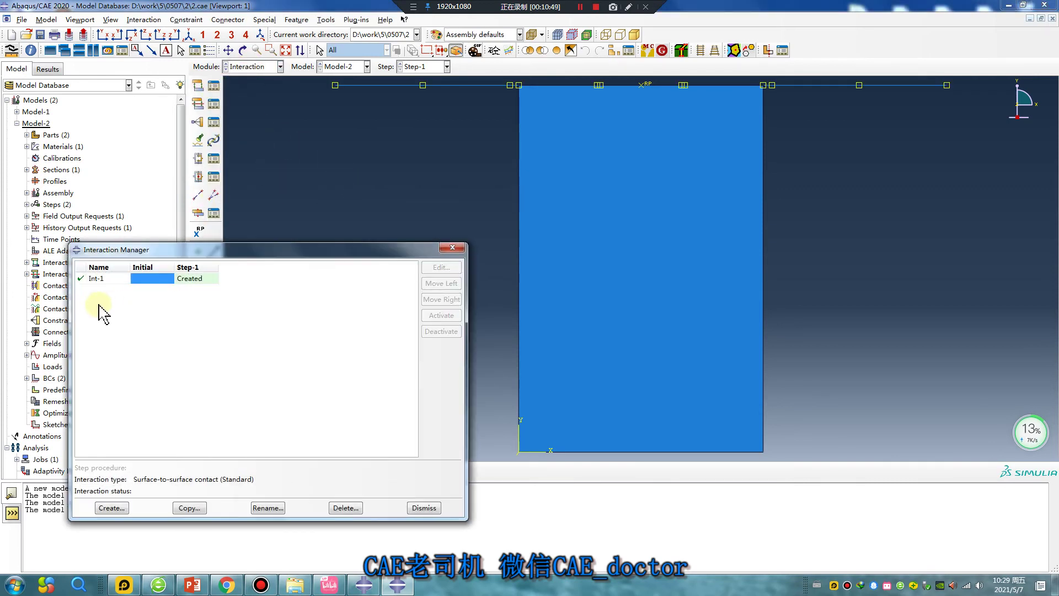
left_click(81, 279)
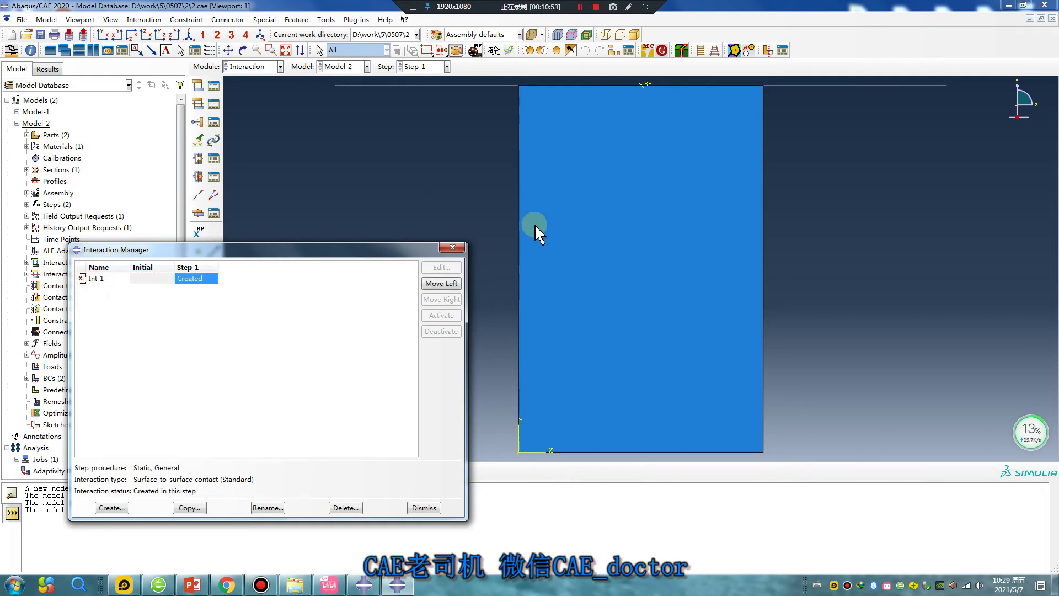
left_click(461, 248)
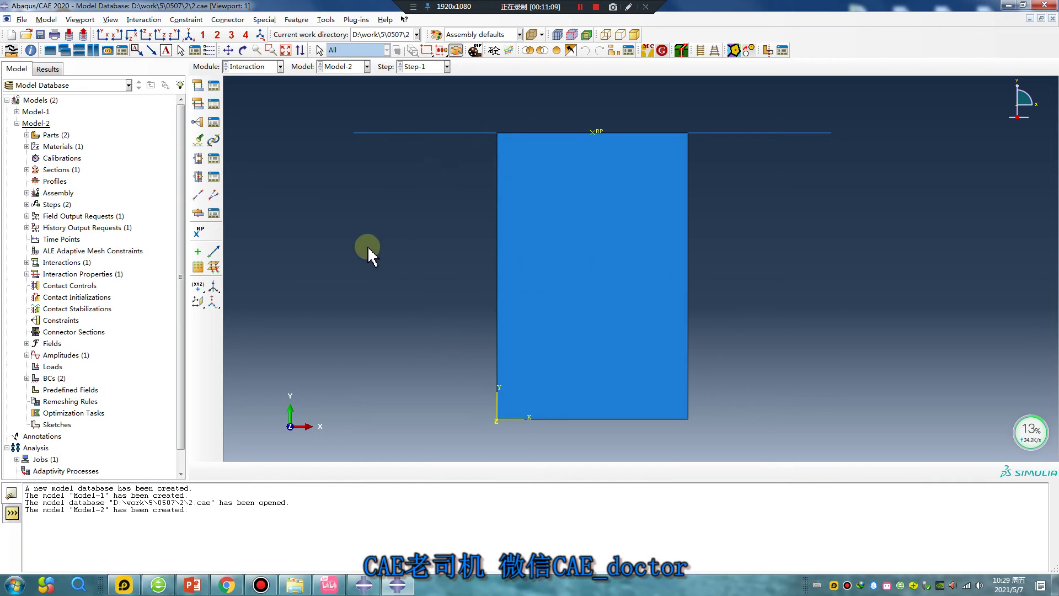
Step: Delete the rigid plate instance Part-2-1 from the assembly of Model-2
left_click(26, 192)
left_click(37, 204)
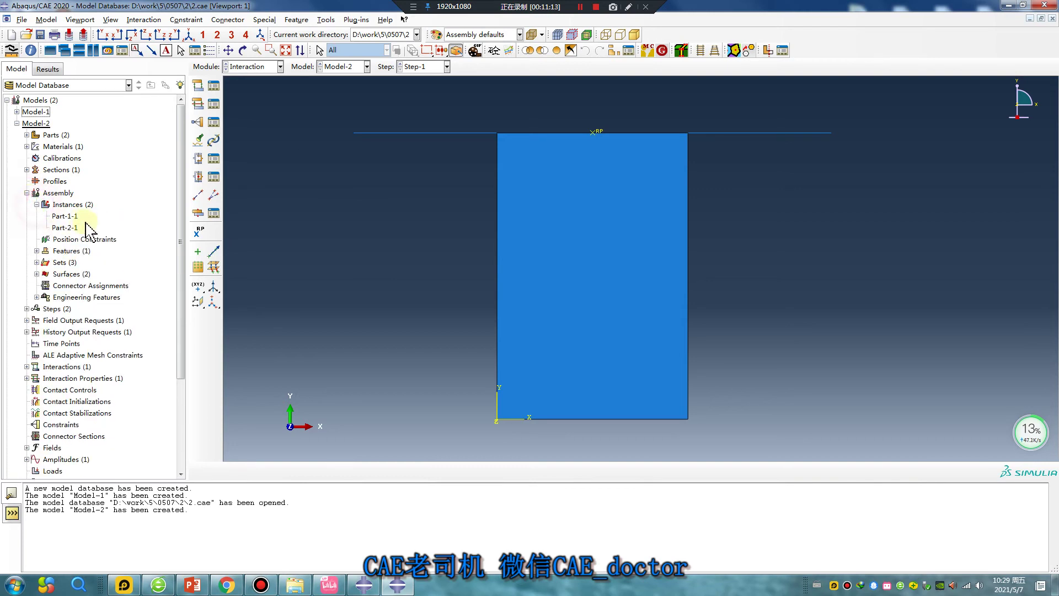
left_click(63, 227)
right_click(69, 227)
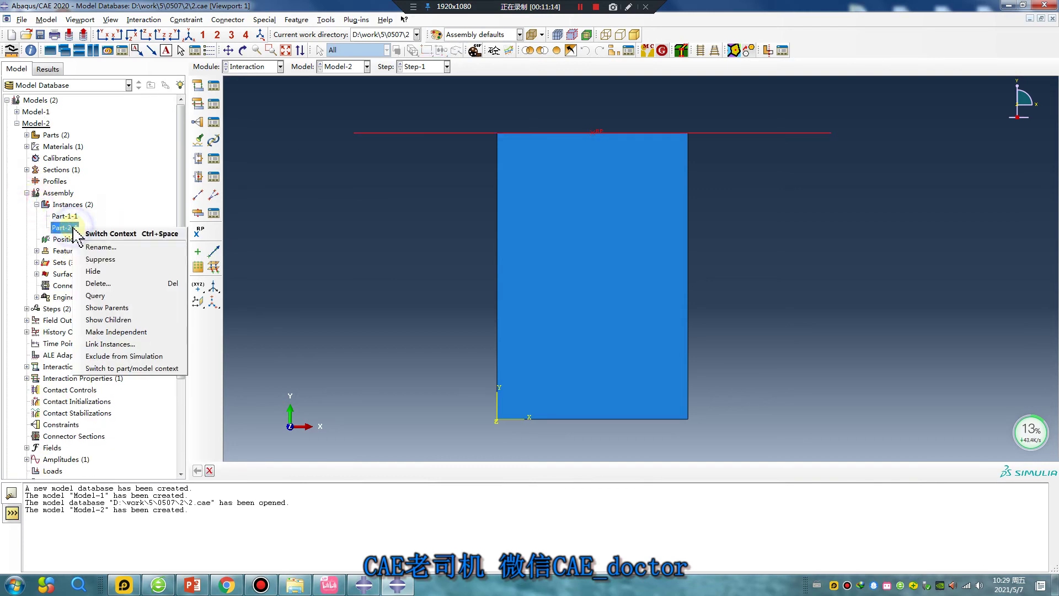
left_click(117, 283)
left_click(495, 303)
Step: In the Load module, suppress boundary condition BC-2, check the definition of BC-1, and close the manager
left_click(251, 67)
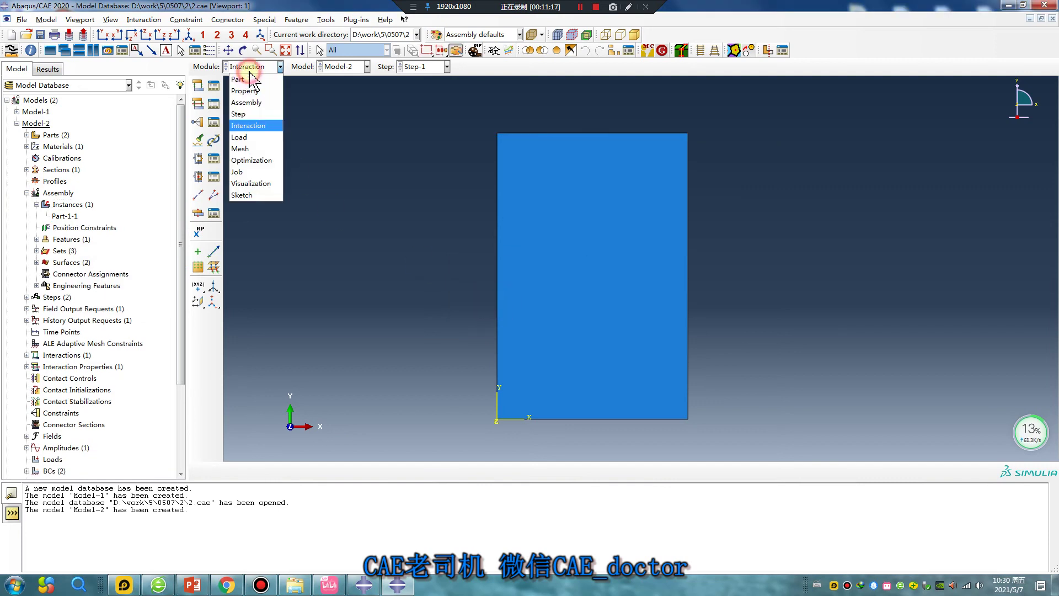
left_click(249, 139)
left_click(214, 104)
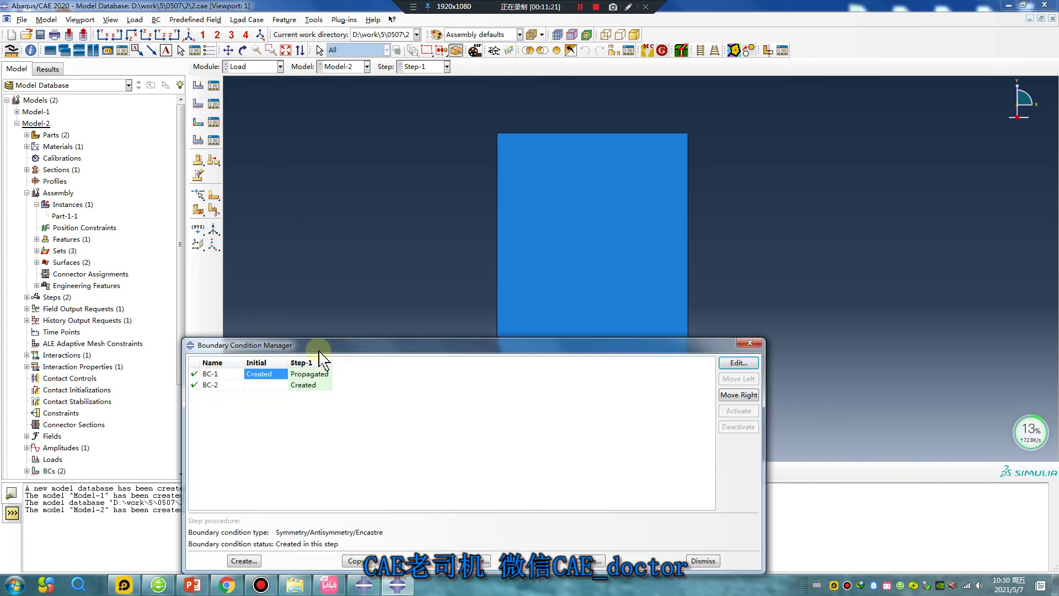
left_click(194, 385)
double_click(265, 374)
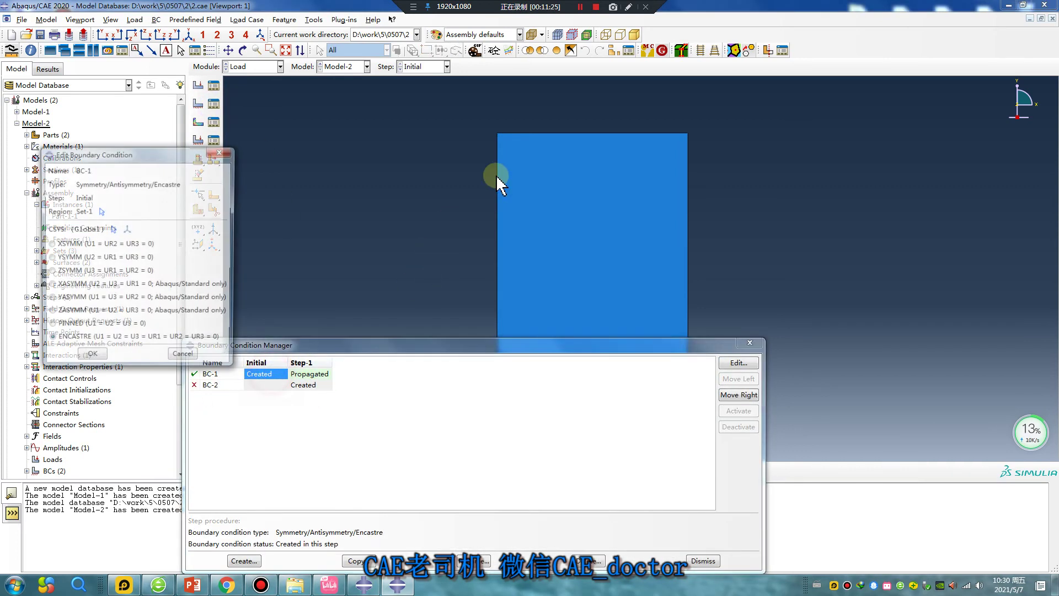
left_click(219, 153)
left_click(750, 343)
Step: Create an Initial state predefined field in the Initial step on instance Part-1-1, importing the last step and frame of job-1
left_click(199, 122)
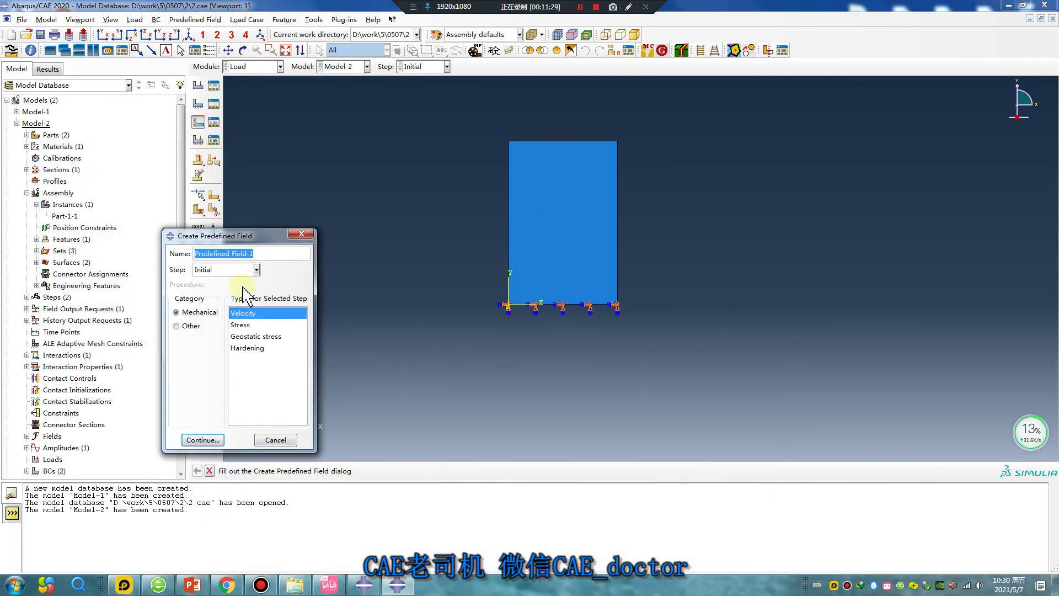
left_click(176, 326)
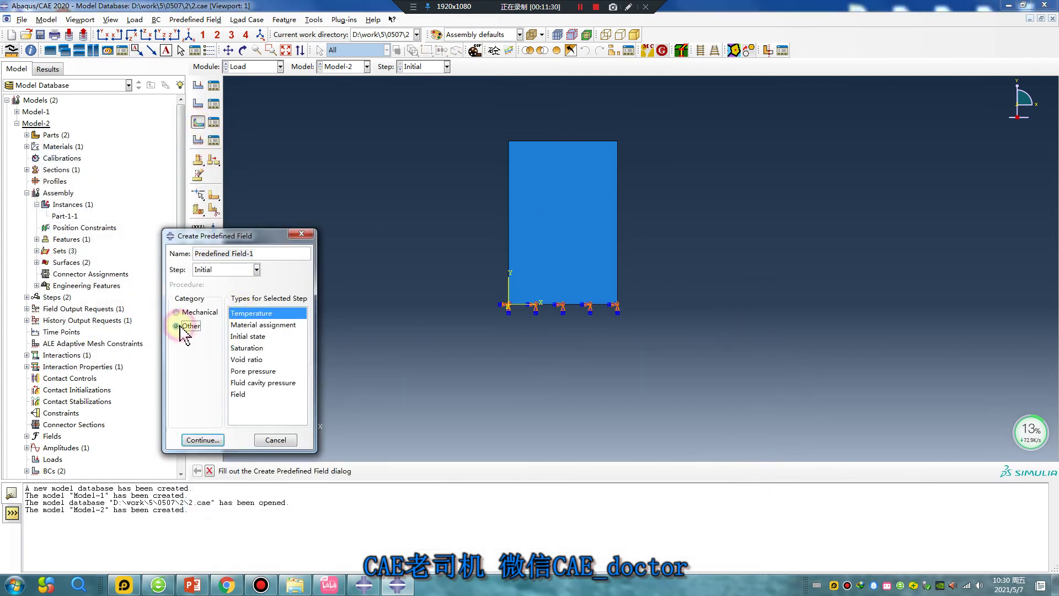
left_click(253, 337)
left_click(212, 439)
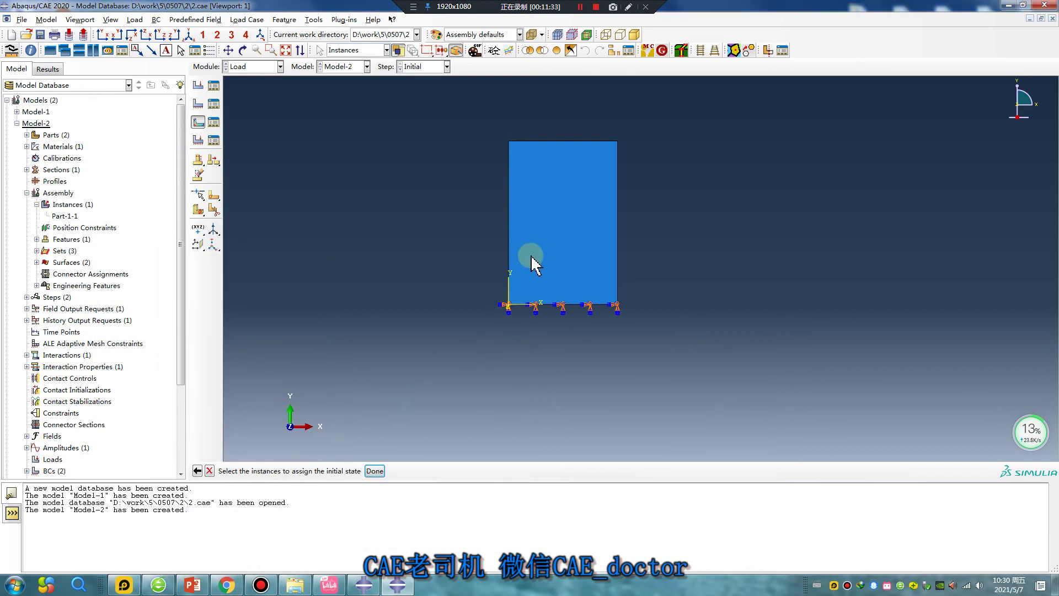
left_click(536, 213)
left_click(375, 470)
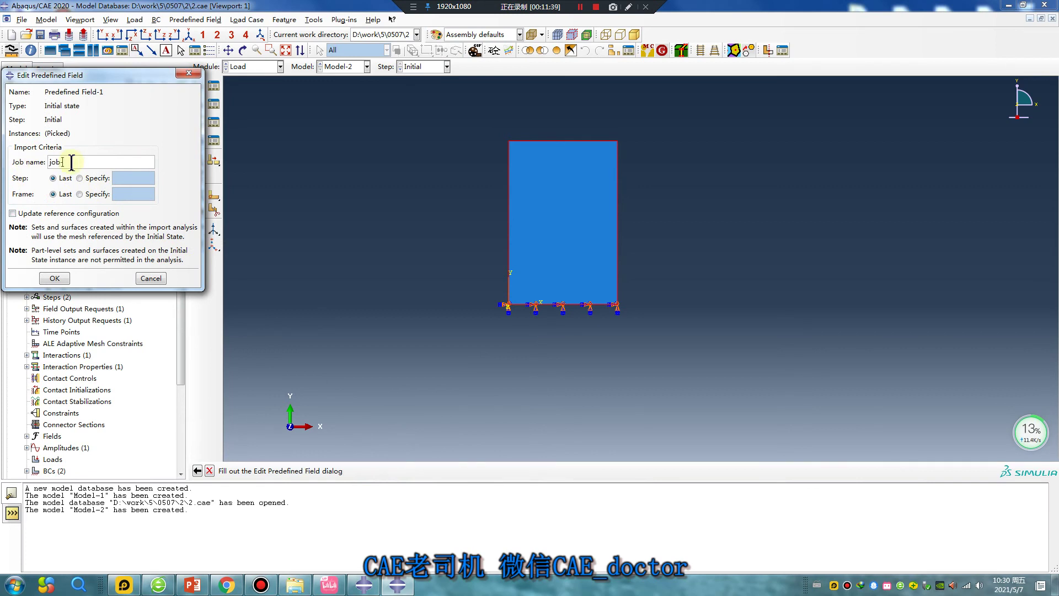
left_click_drag(71, 162, 24, 165)
left_click_drag(99, 75, 152, 191)
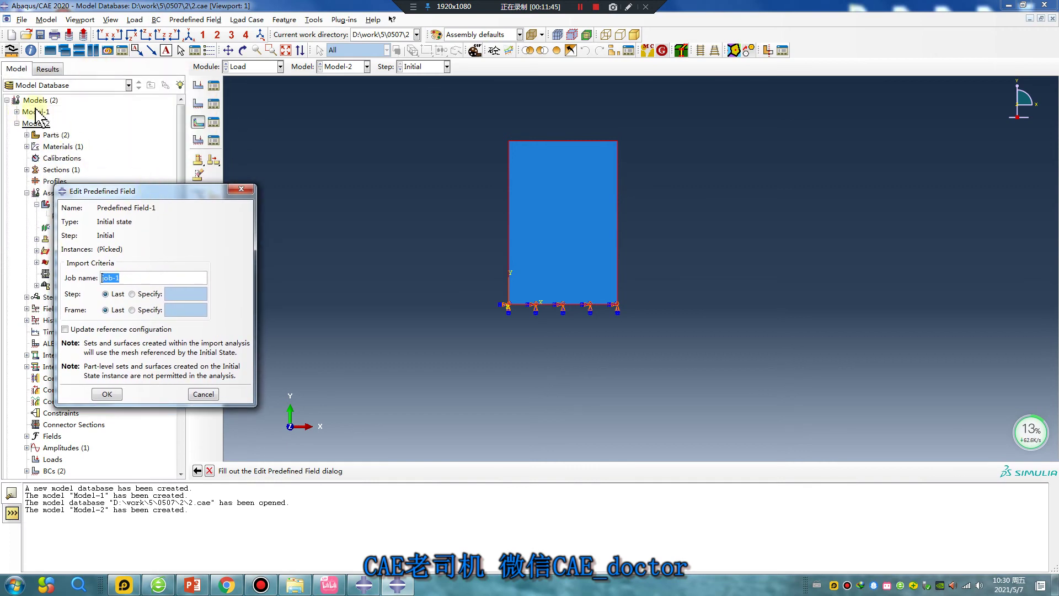
left_click(107, 394)
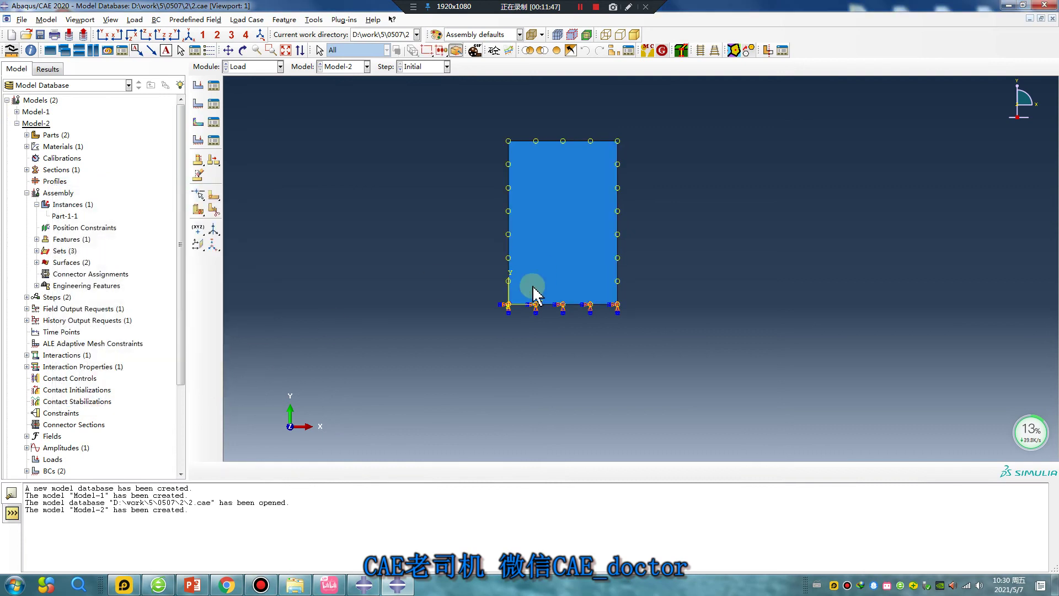
Step: Switch to Model-1 and check its job's name in the Job module's job manager
left_click(257, 67)
left_click(345, 67)
left_click(344, 67)
left_click(340, 78)
left_click(257, 67)
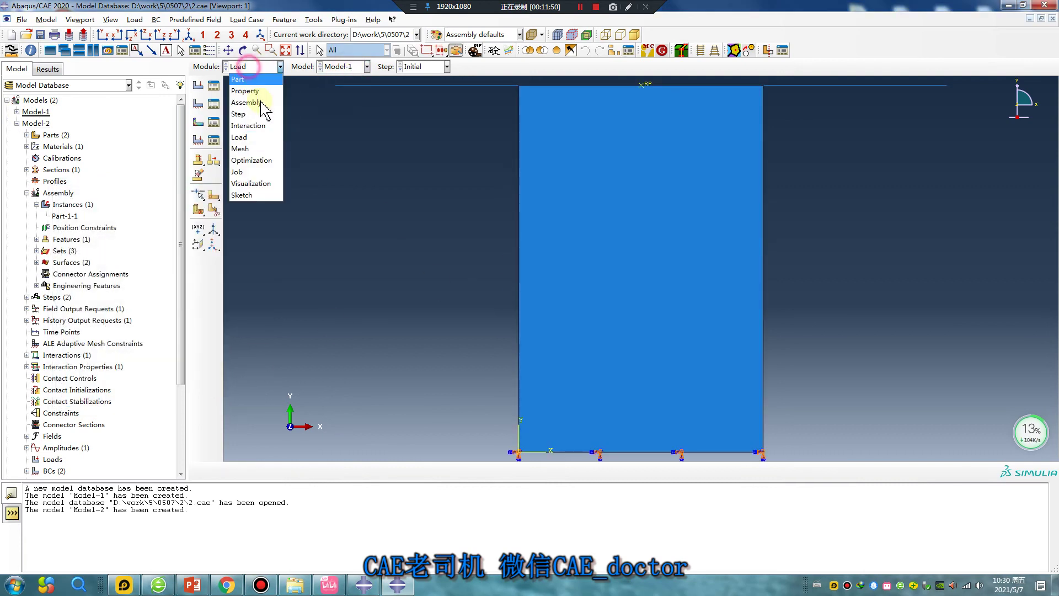
left_click(259, 175)
left_click(214, 85)
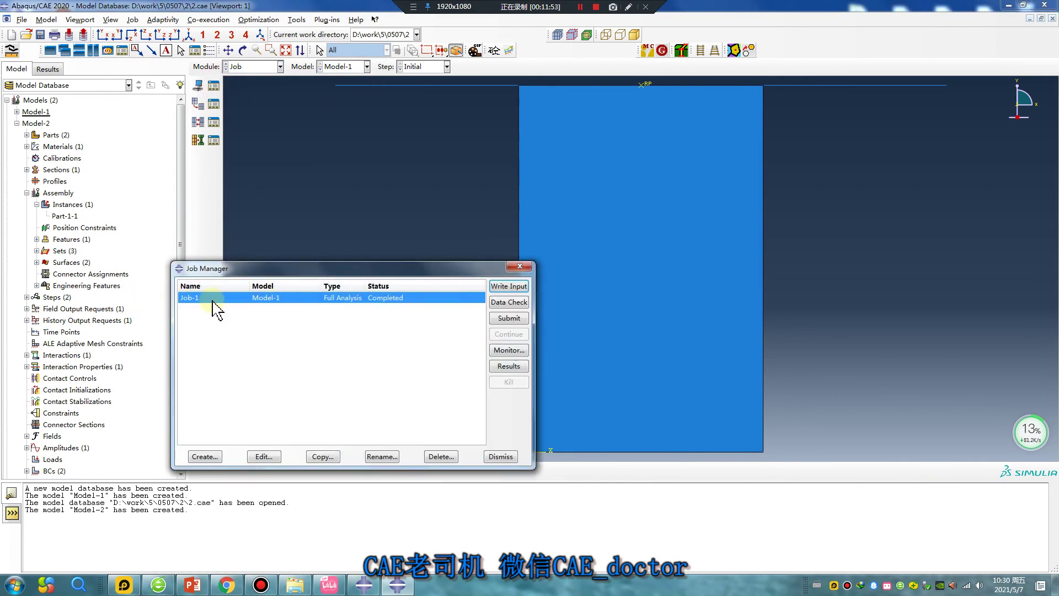
left_click(520, 266)
Step: Return to Model-2's Load module and review the job name referenced by the initial state field
left_click(345, 67)
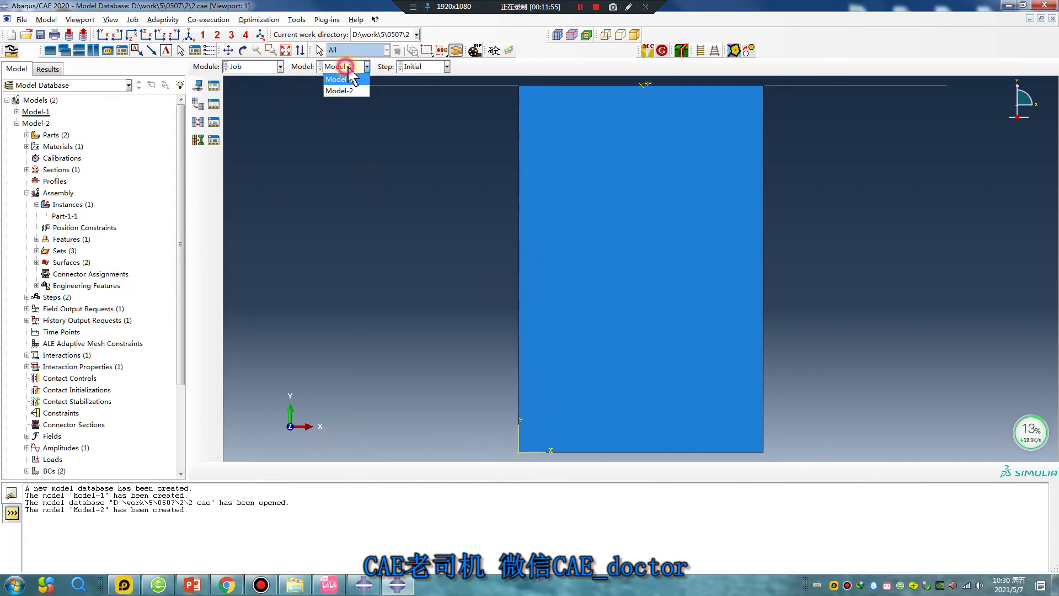
left_click(345, 91)
left_click(256, 67)
left_click(251, 136)
left_click(214, 122)
left_click(402, 446)
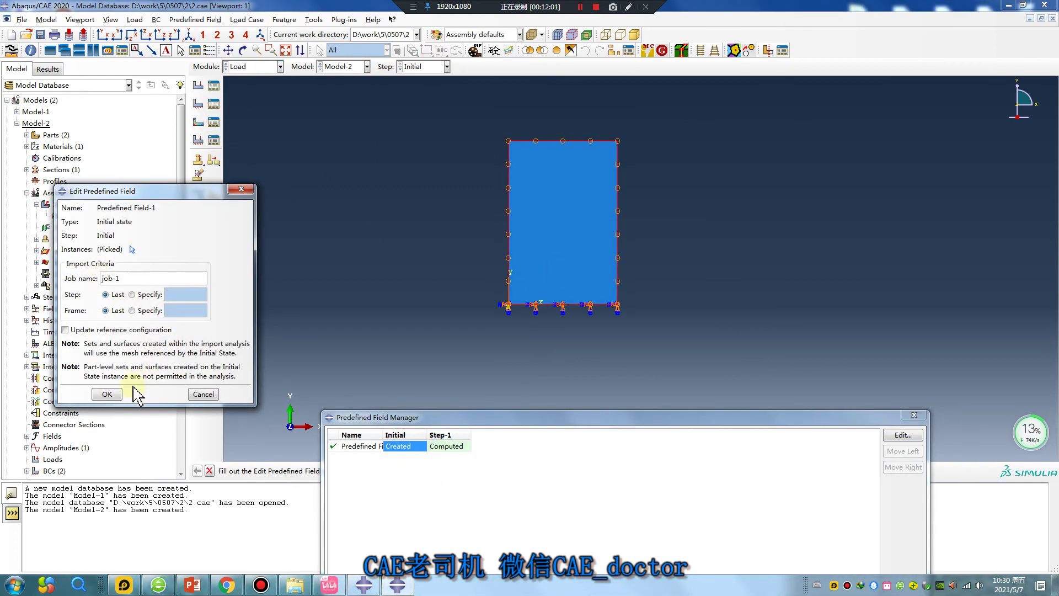
left_click(108, 394)
left_click(914, 415)
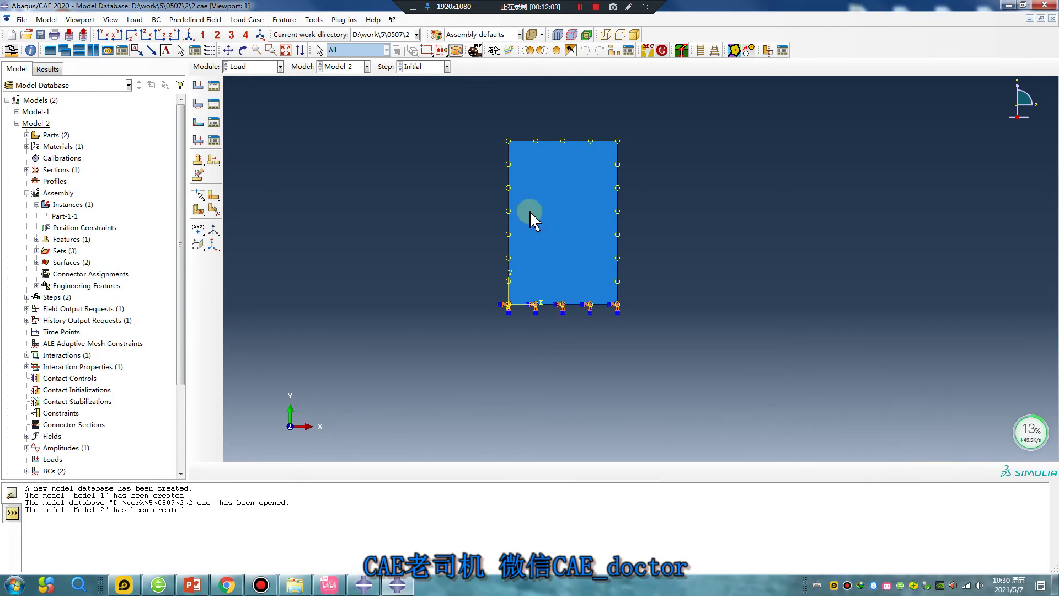
Step: In the Job module, create Job-2 for Model-2 with multiple processors enabled
left_click(250, 66)
left_click(246, 168)
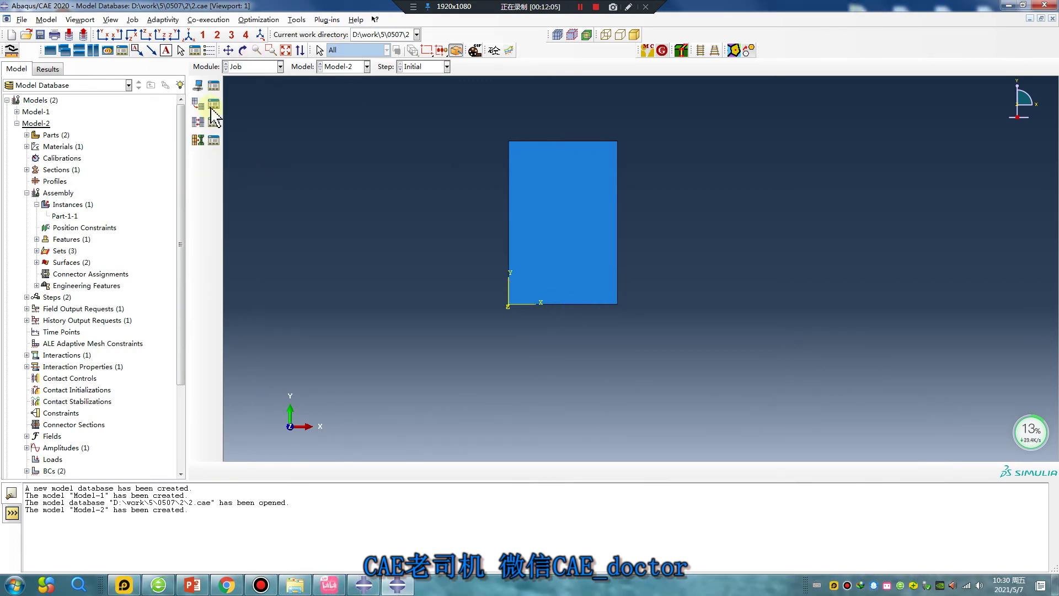
left_click(198, 85)
left_click(267, 333)
left_click(519, 206)
left_click(386, 222)
left_click(494, 220)
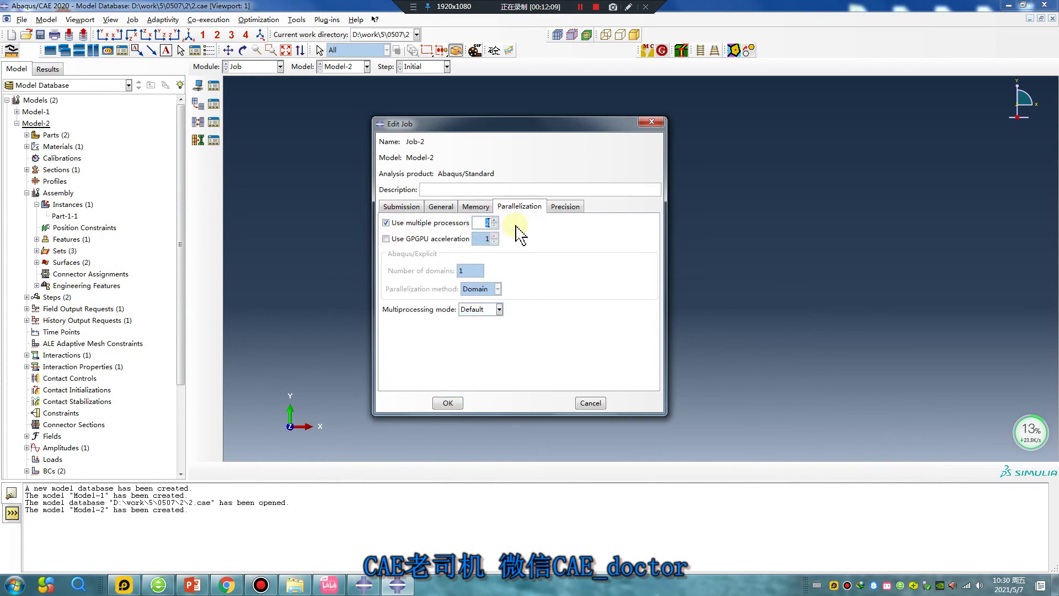
left_click(447, 402)
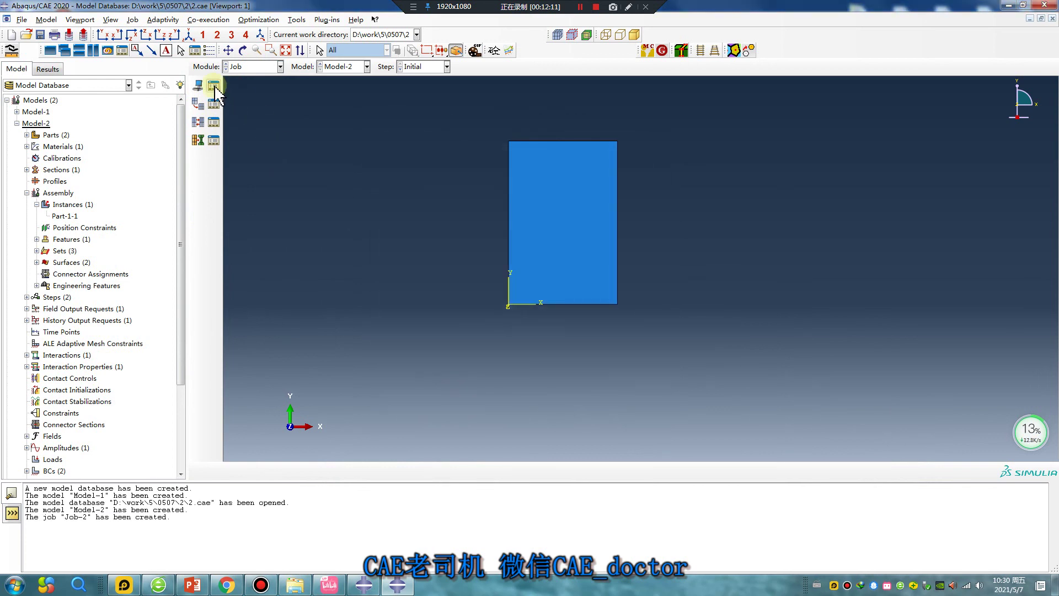
Step: Submit Job-2 for analysis, check its status, and close the job manager
left_click(213, 86)
left_click(504, 320)
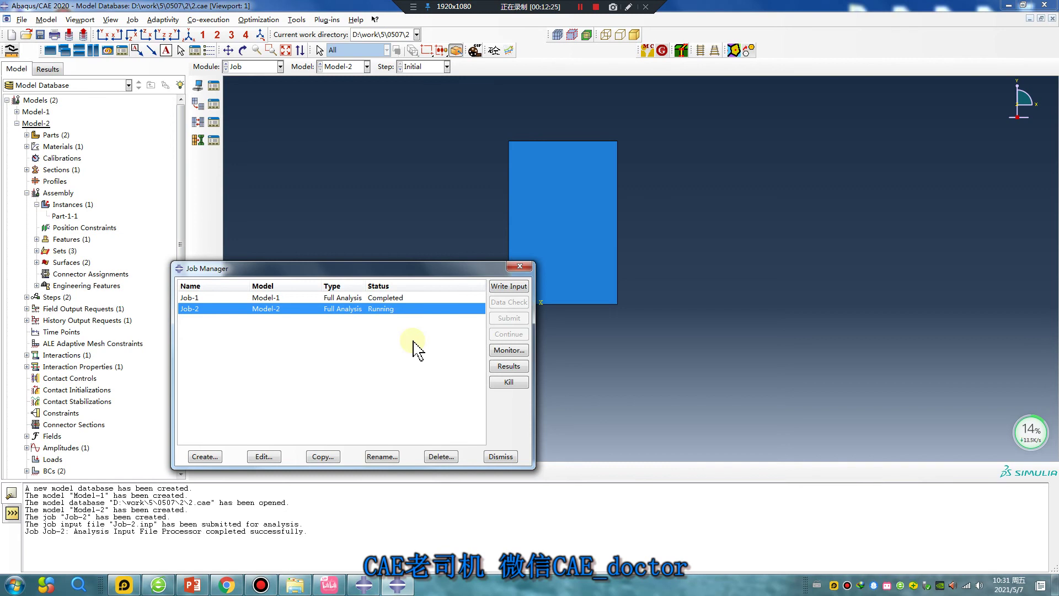
left_click(581, 8)
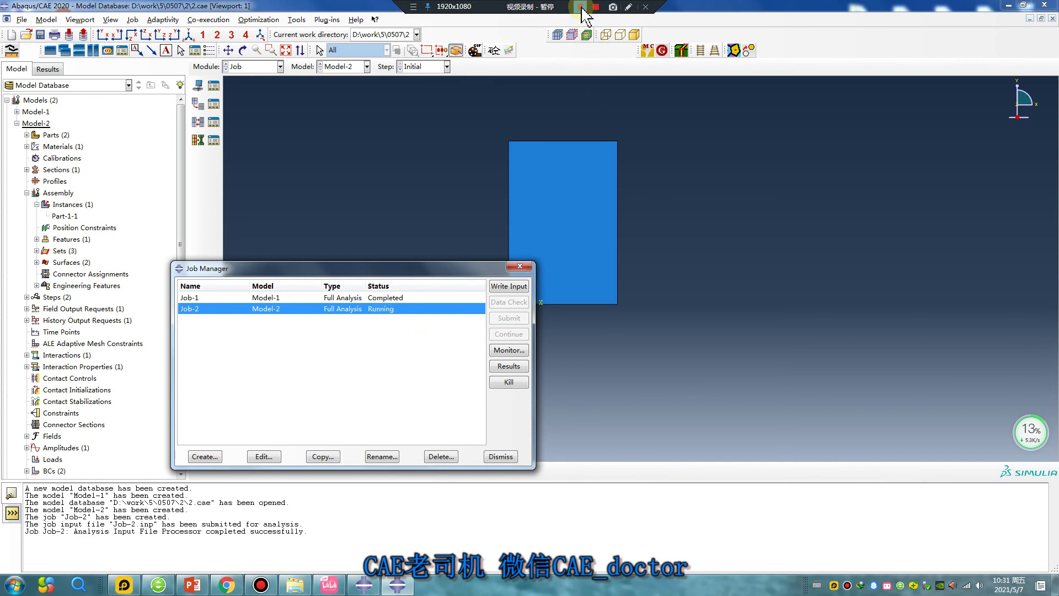
left_click(582, 7)
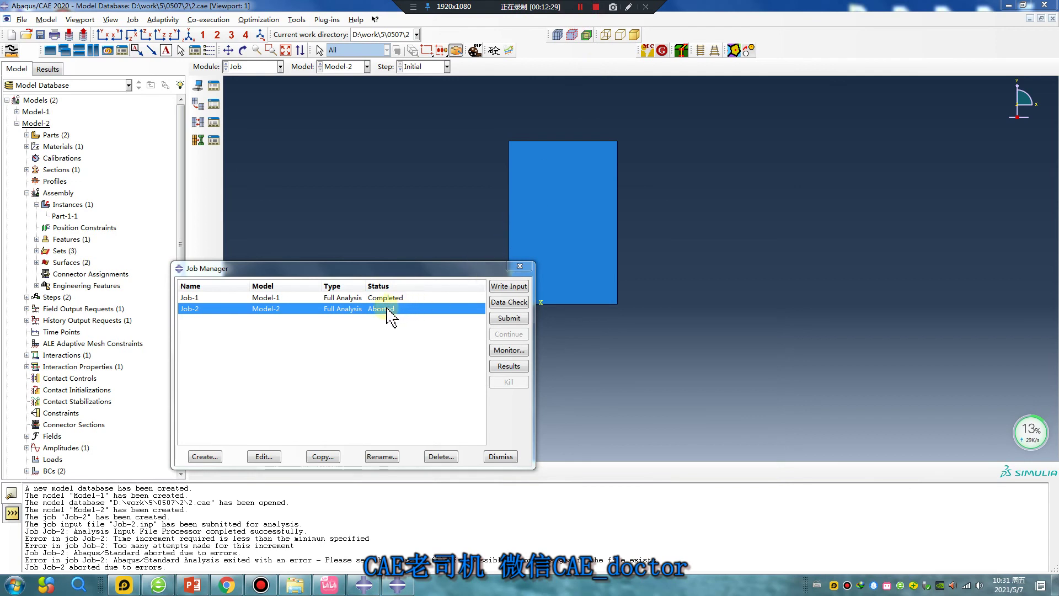
double_click(390, 312)
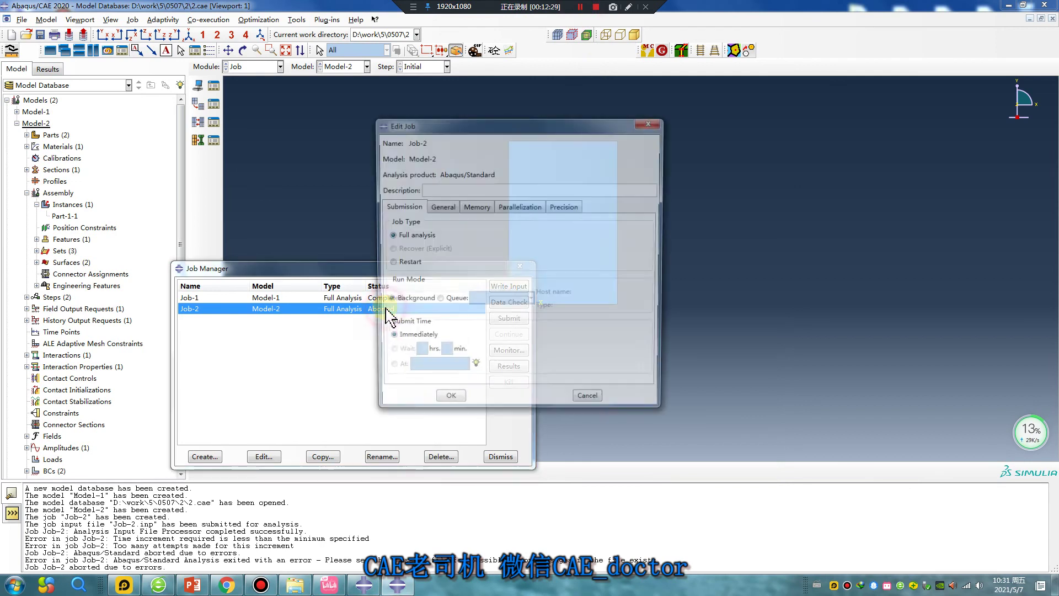
left_click(654, 120)
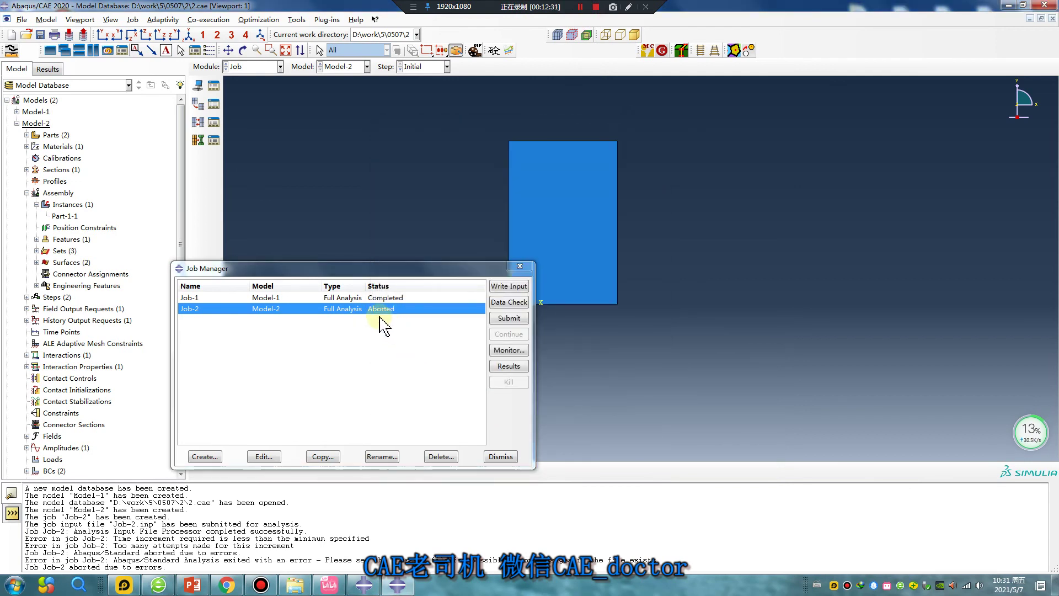
left_click(519, 266)
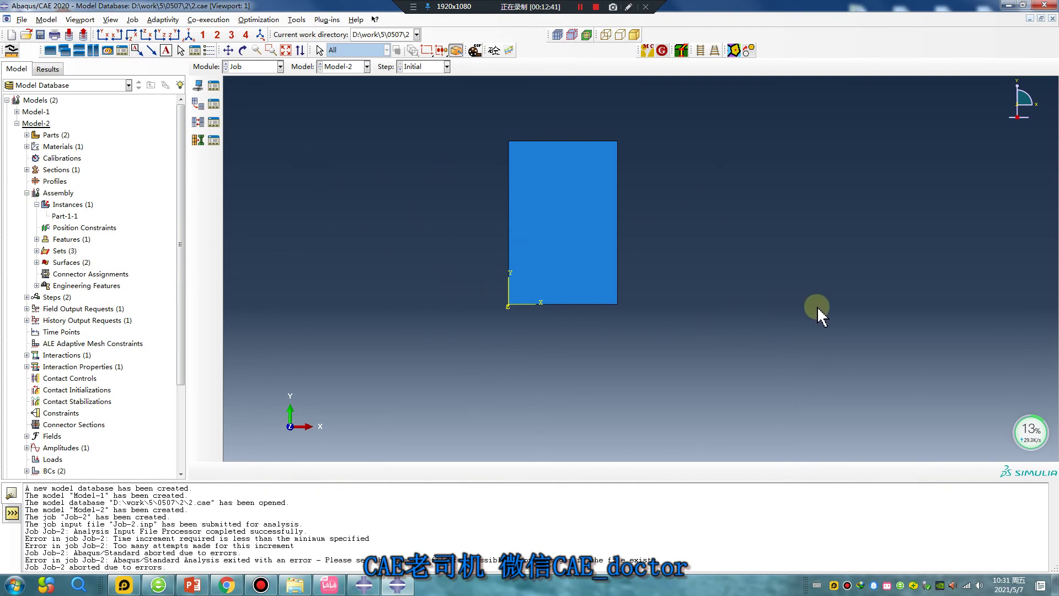
Step: Review the behaviors defined for Material-1 in the Property module and close the material manager
left_click(251, 66)
left_click(243, 89)
left_click(213, 85)
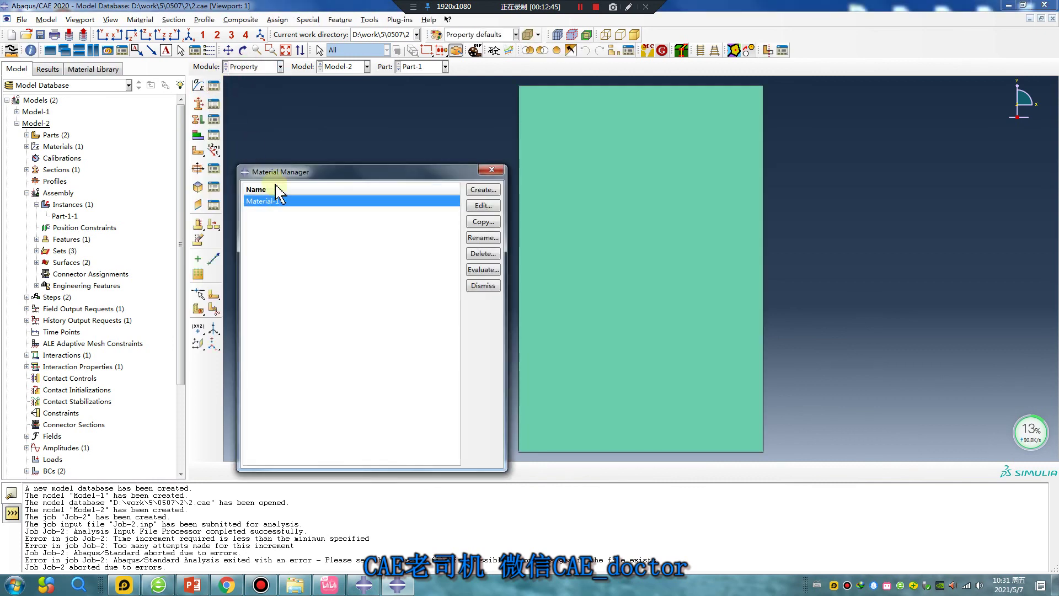
double_click(273, 208)
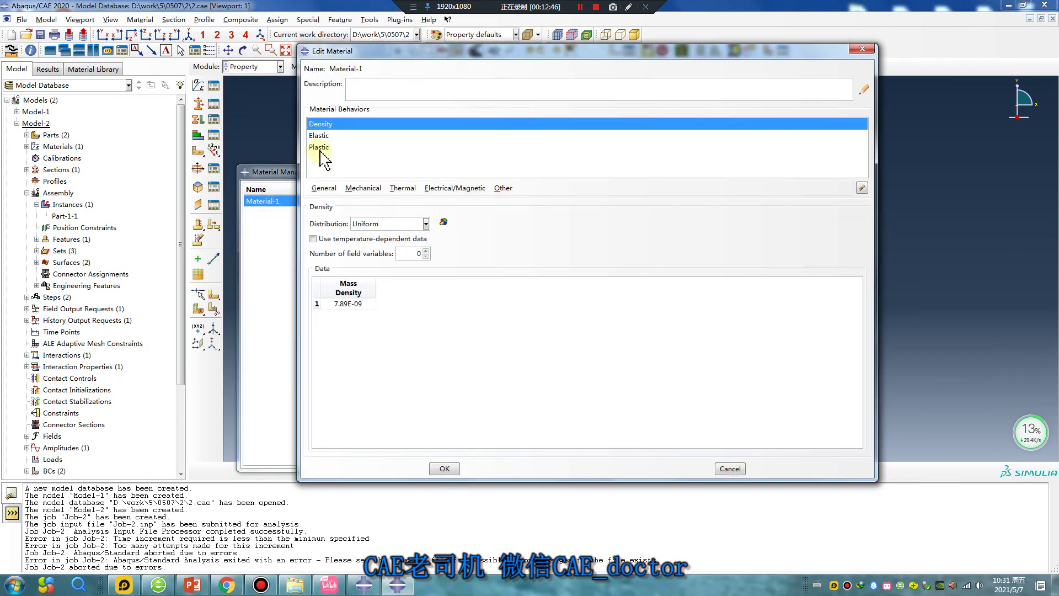
left_click(445, 469)
left_click(497, 171)
Step: In the Step module, replace Model-2's Step-1 procedure with Dynamic, Implicit
left_click(253, 67)
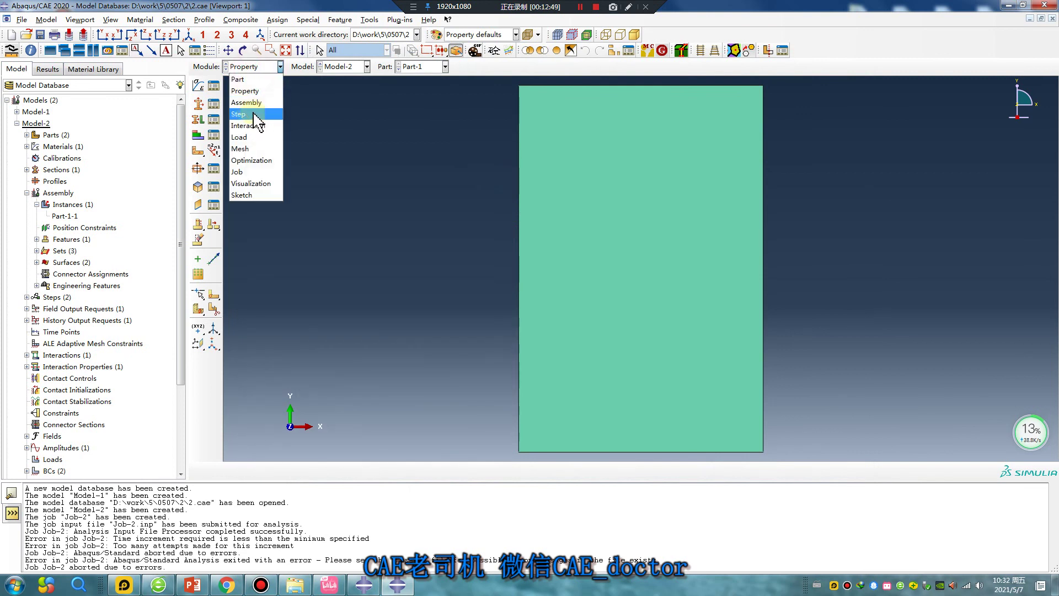
left_click(259, 113)
left_click(213, 104)
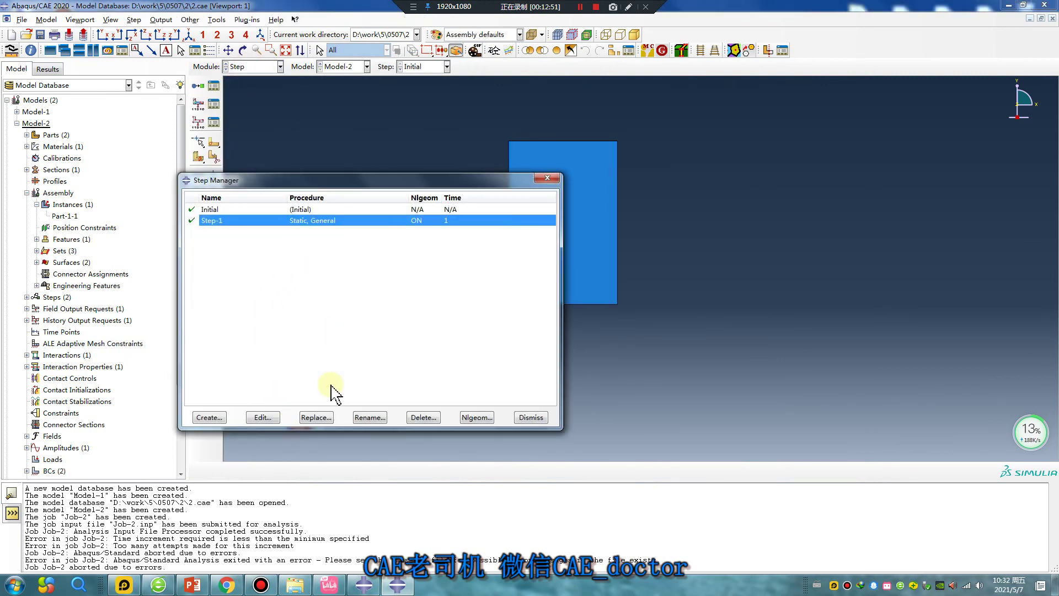
left_click(315, 418)
scroll(419, 386, "up", 2)
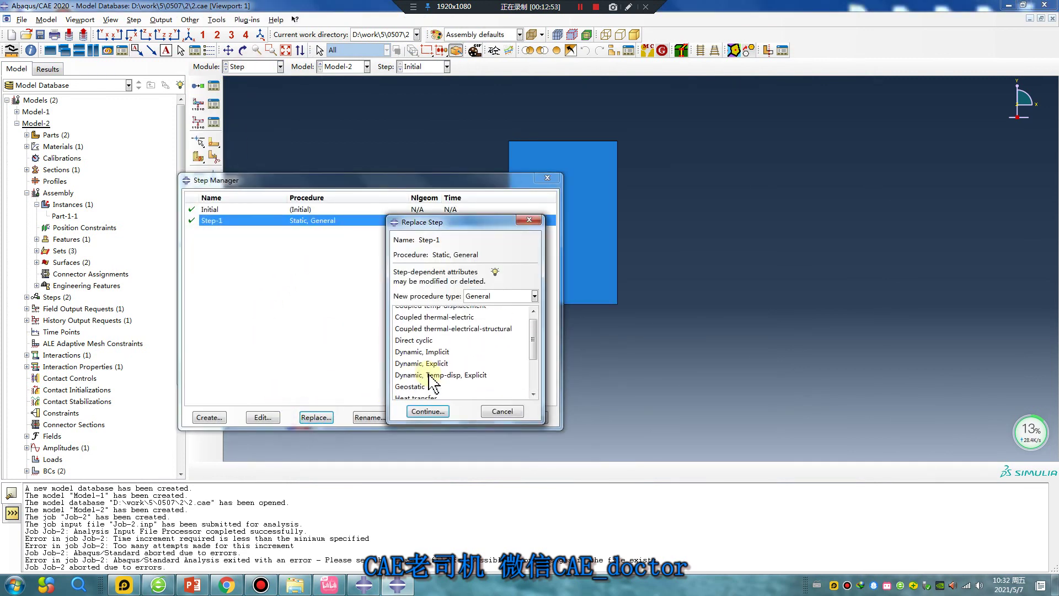
left_click(435, 359)
left_click(428, 412)
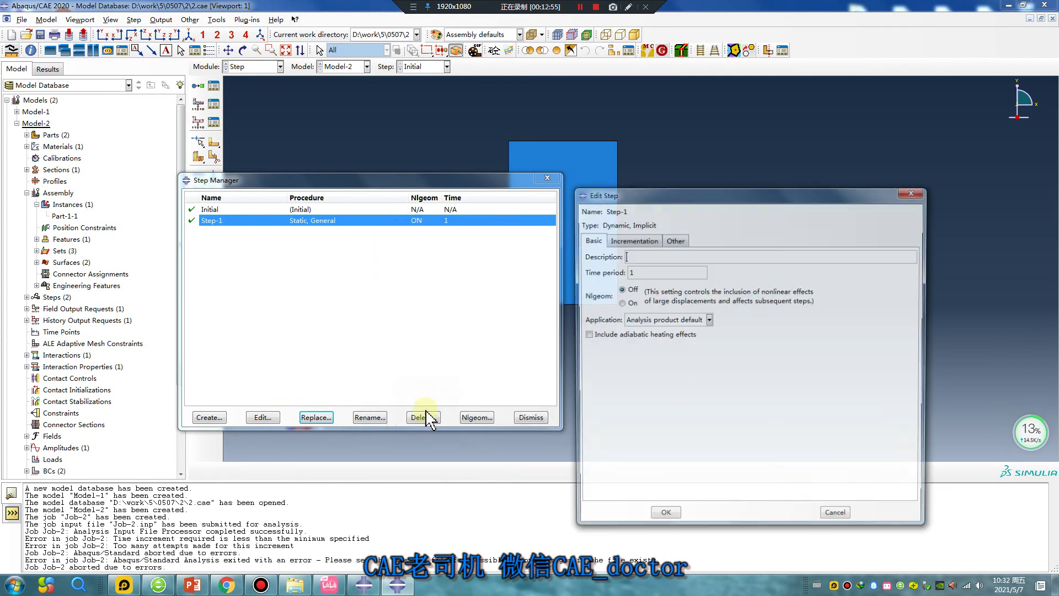
Step: Enable Nlgeom for Step-1, reduce its initial increment size, allow a maximum of 10000 increments, and close the step manager
left_click(629, 302)
left_click(645, 240)
left_click_drag(650, 298, 629, 300)
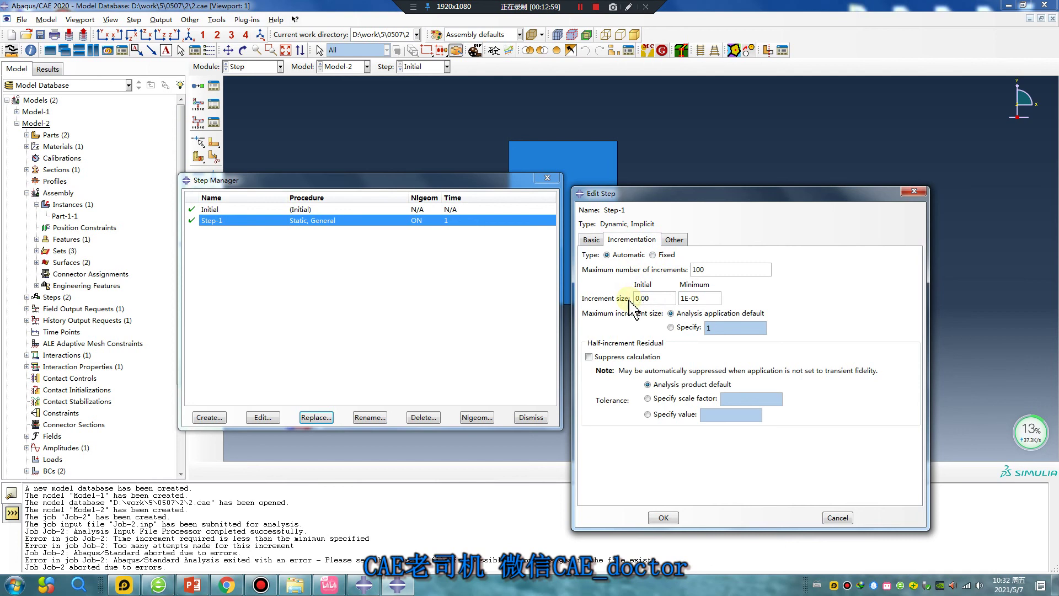
left_click(709, 270)
type("00")
left_click(664, 518)
left_click(547, 177)
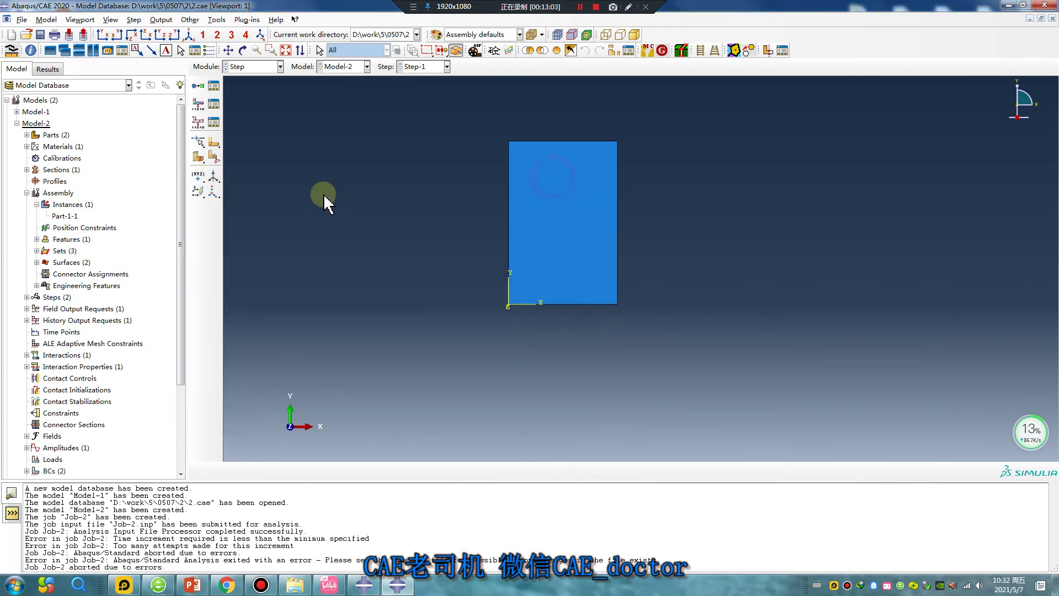
Step: Resubmit Job-2 from the Job module, overwriting its existing job files
left_click(253, 66)
left_click(252, 173)
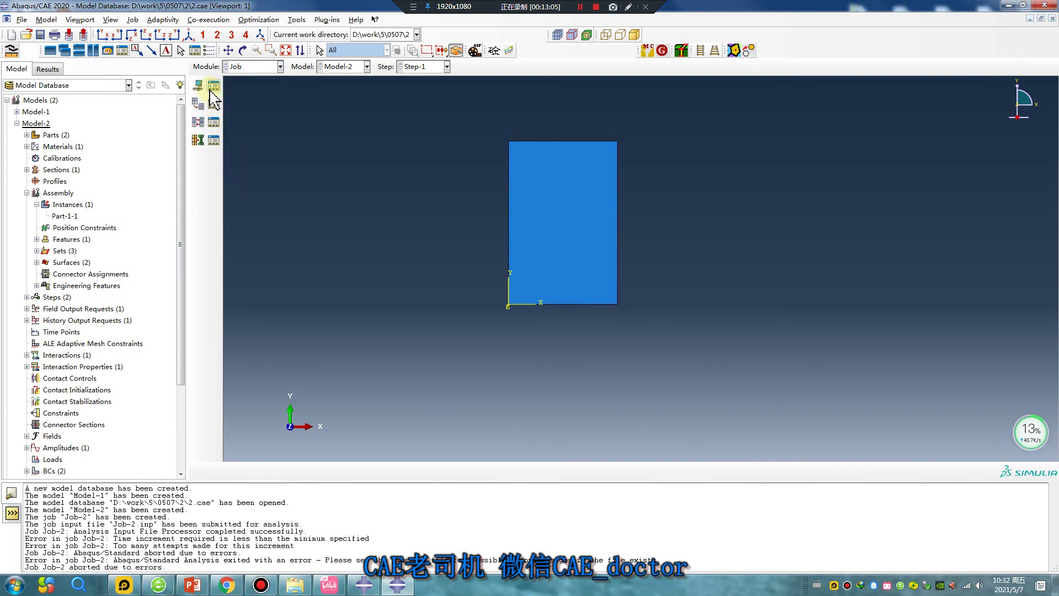
left_click(214, 86)
left_click(509, 319)
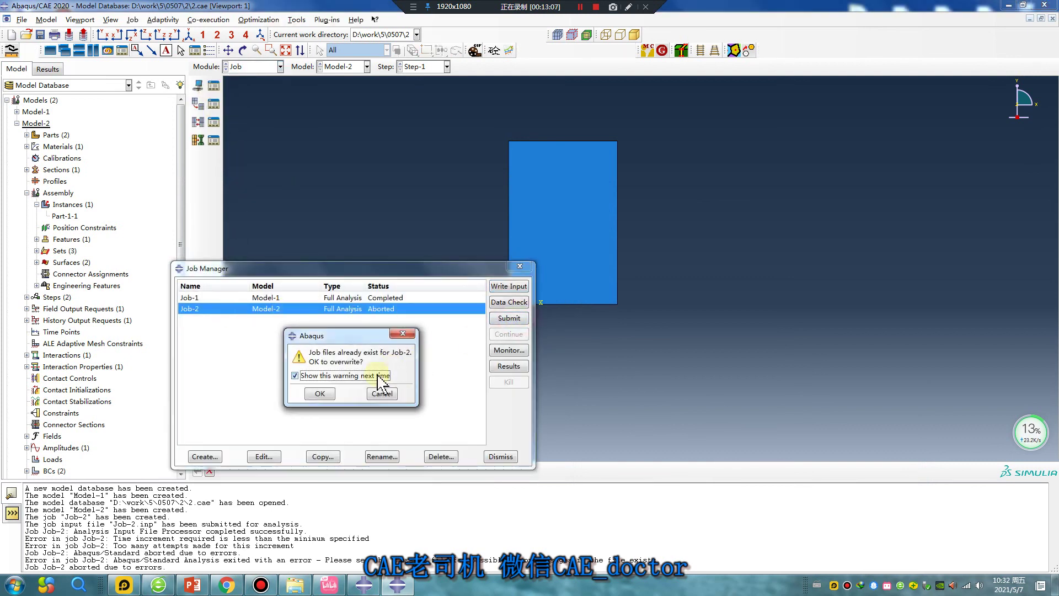
left_click(323, 393)
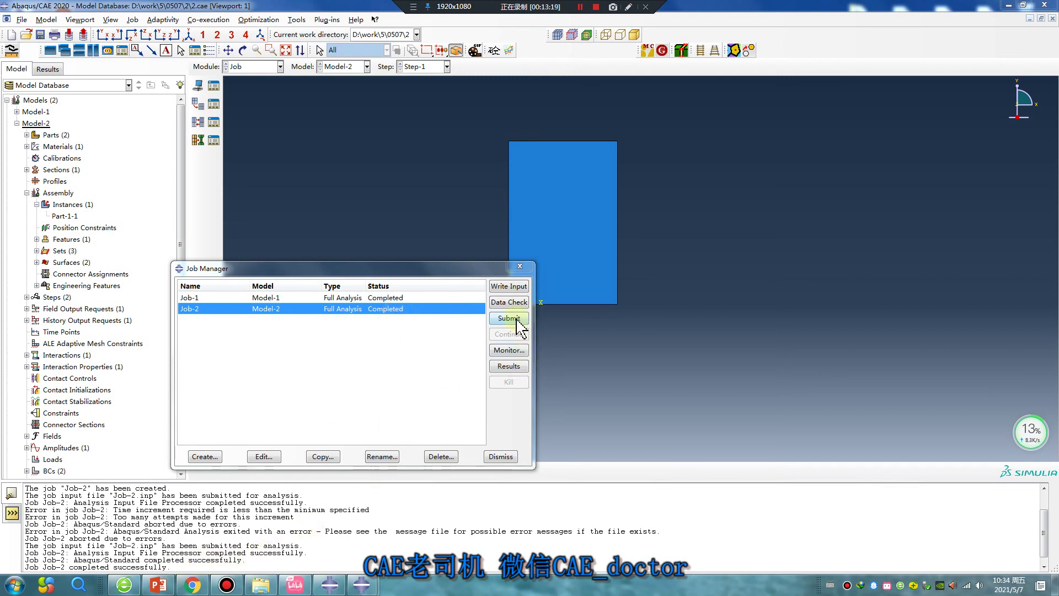
Step: Open Job-2's results, plot Mises stress contours on the deformed shape, and display frame 0 of Step-1
left_click(509, 366)
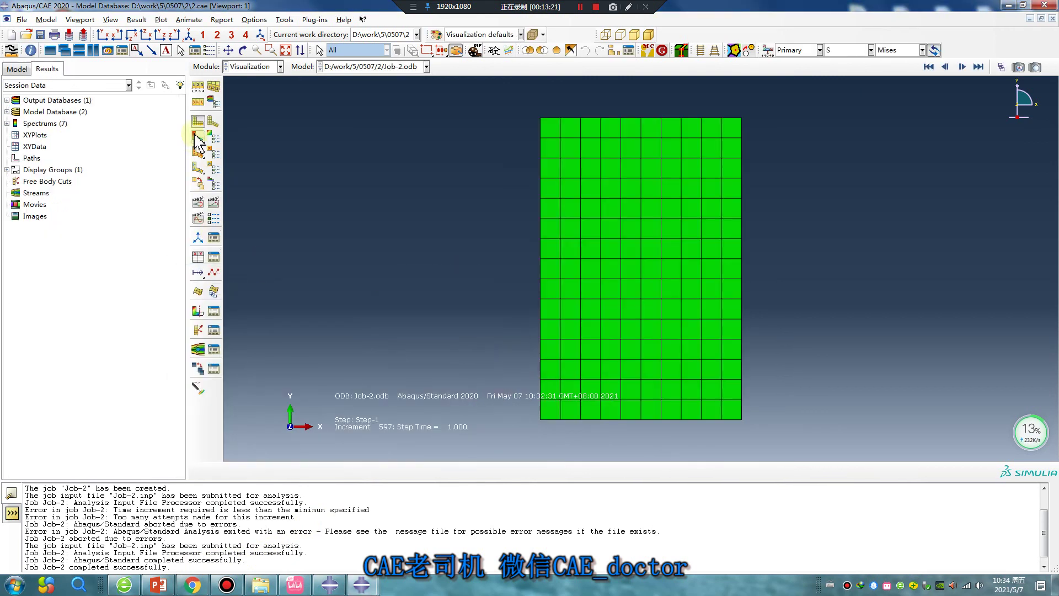
left_click(197, 136)
left_click(136, 20)
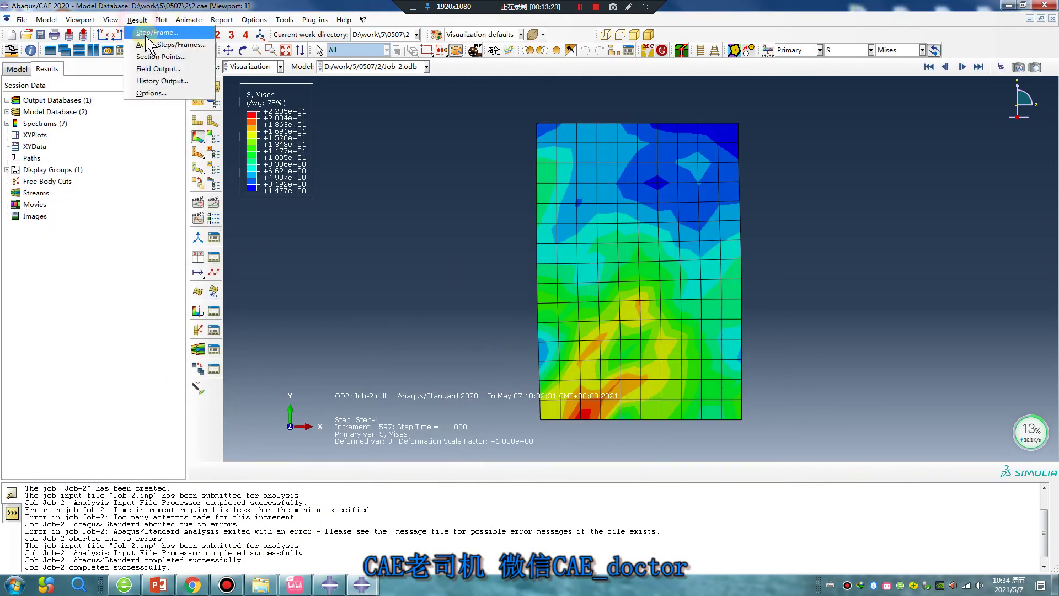
left_click(148, 32)
scroll(244, 484, "up", 1)
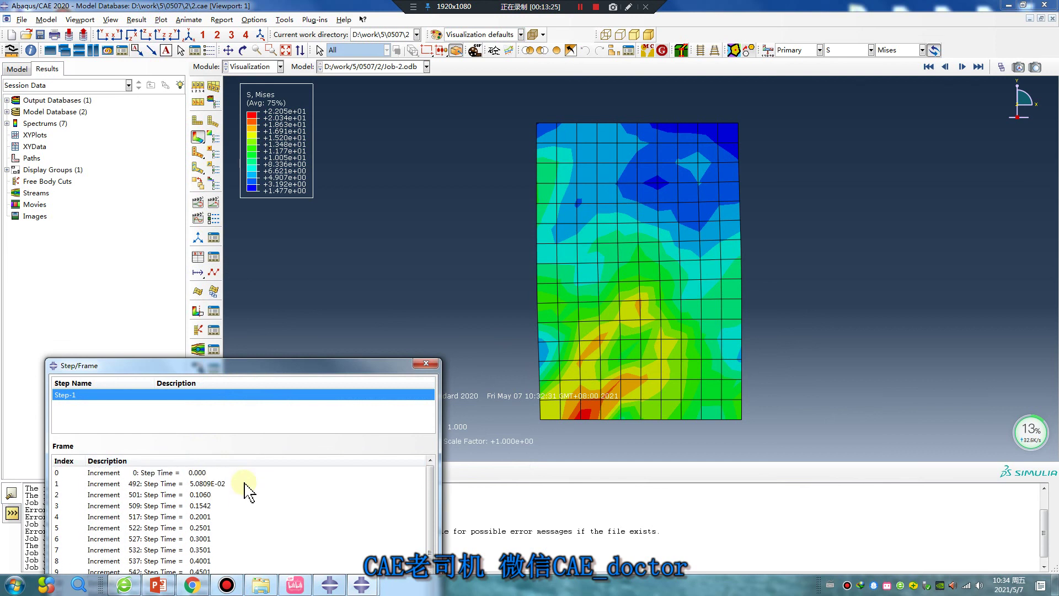
left_click_drag(246, 366, 303, 225)
left_click(252, 332)
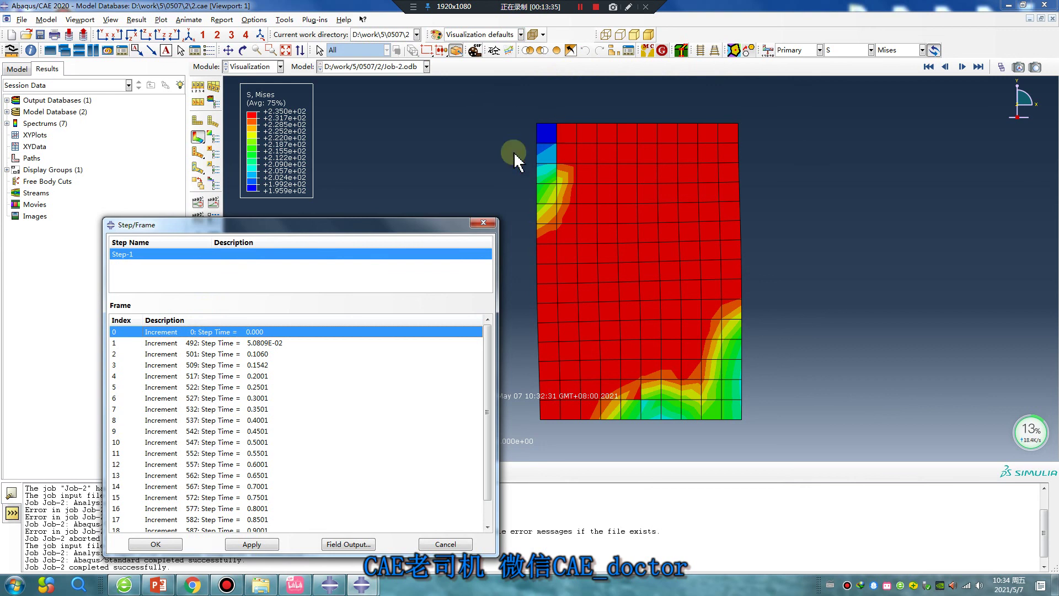
Step: Compare the Mises stress contours across Step-1's frames from frame 1 to the final frame 20, and close the frame selection
left_click(270, 343)
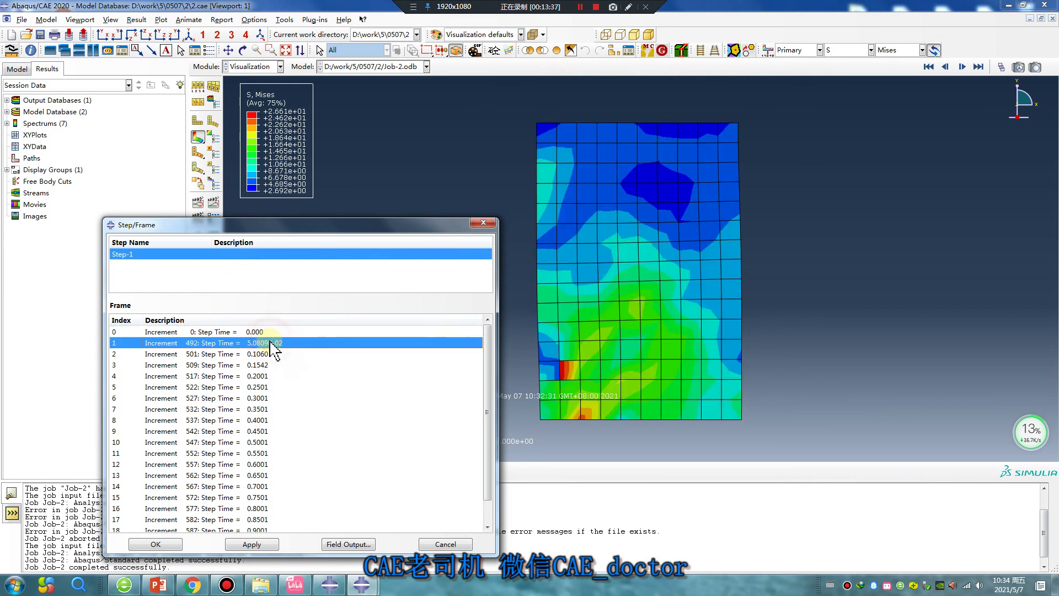
left_click(259, 355)
left_click(258, 366)
left_click(257, 377)
left_click(252, 386)
left_click(253, 408)
left_click(253, 453)
left_click(253, 486)
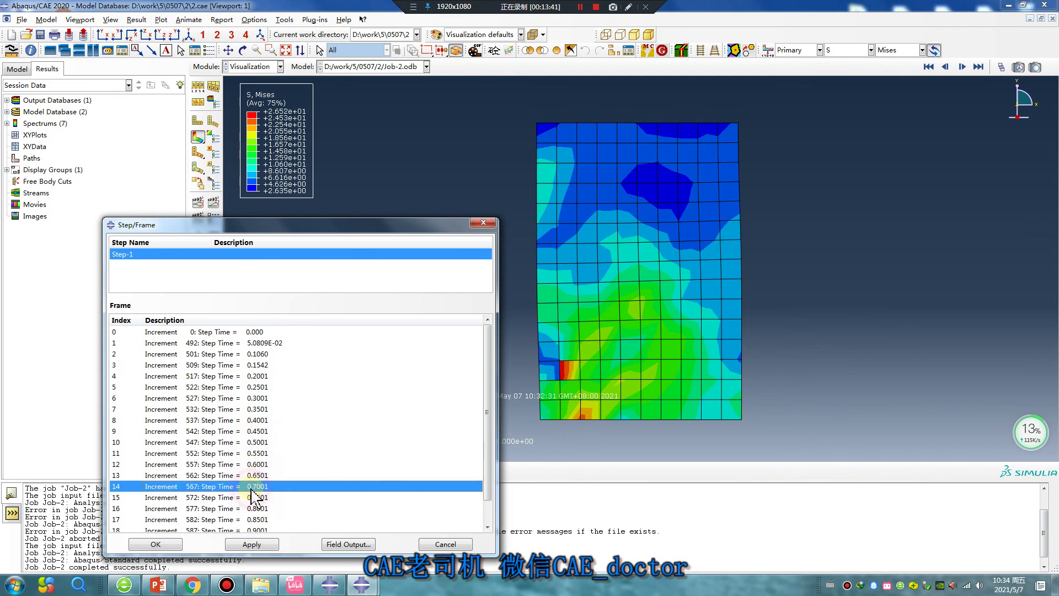
scroll(252, 490, "down", 1)
left_click(259, 527)
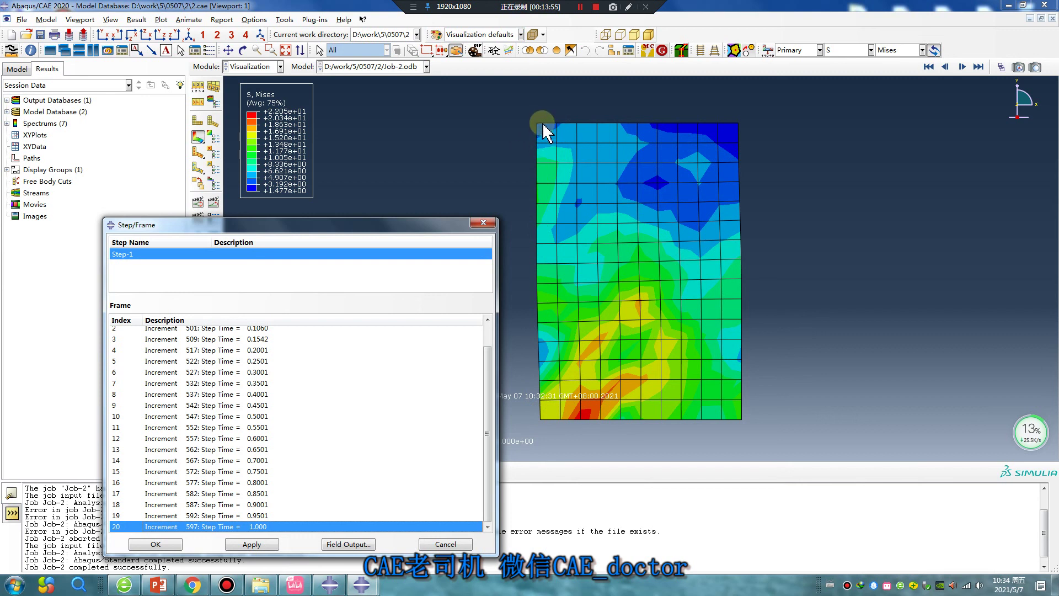
left_click(484, 223)
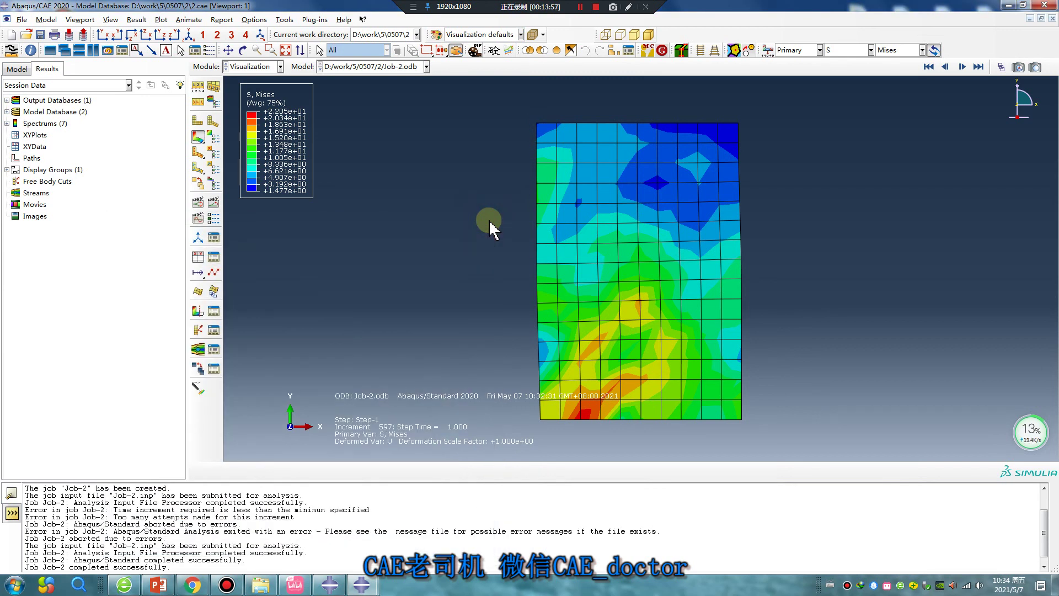
Step: Switch to the PowerPoint lesson presentation and show the second slide with the Wechat contact code
left_click(159, 585)
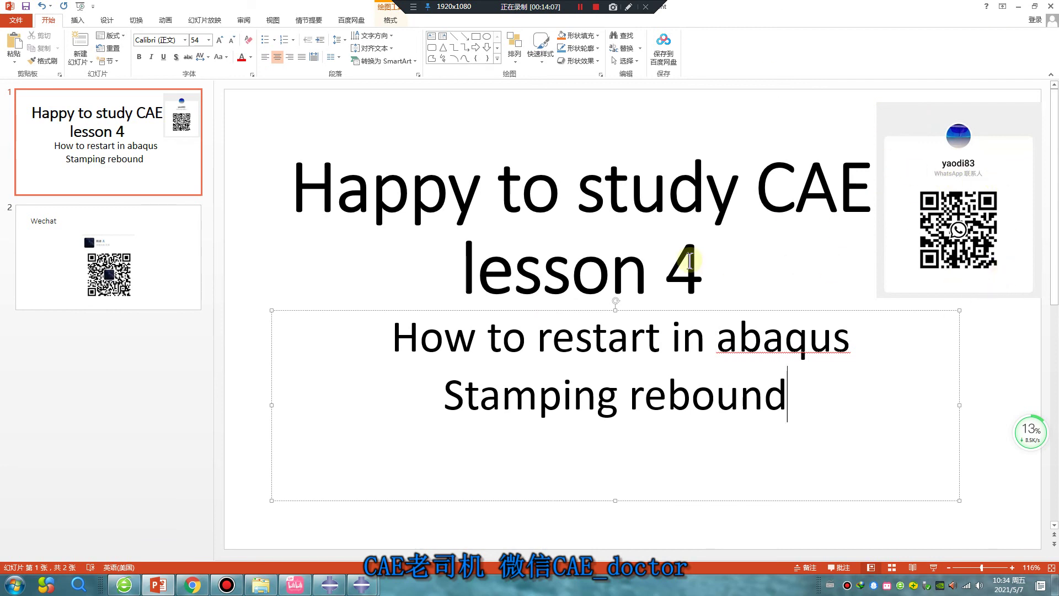
left_click(130, 303)
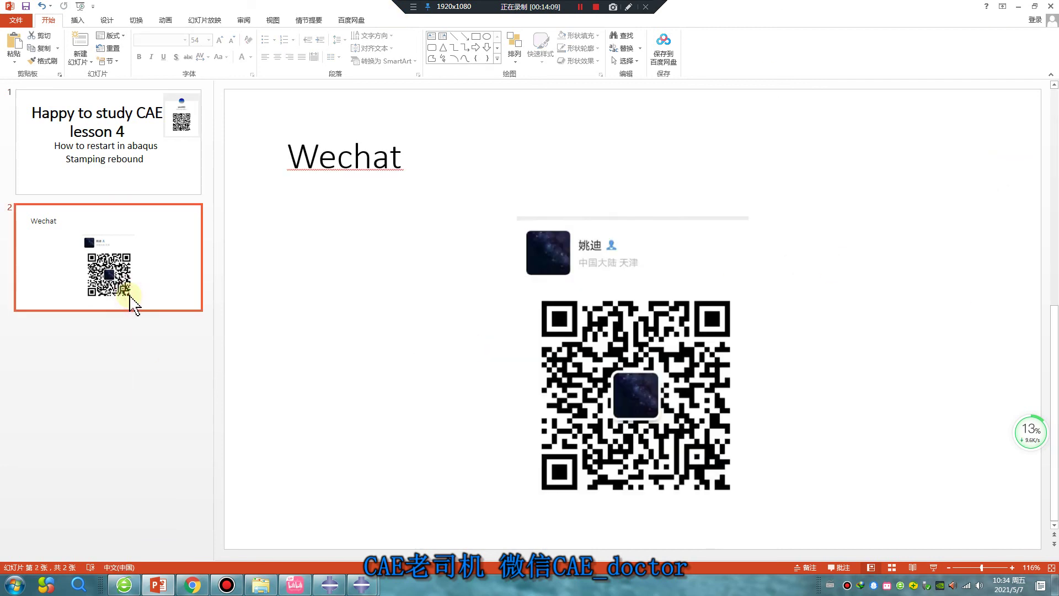